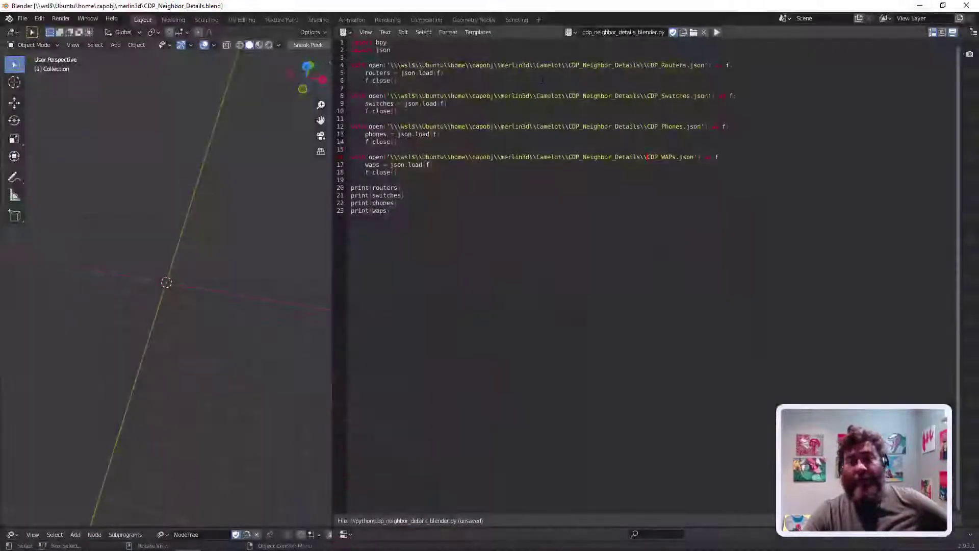
- Examine the four open statements that point to the CDP routers, switches, phones and WAPs JSON files
double_click(376, 65)
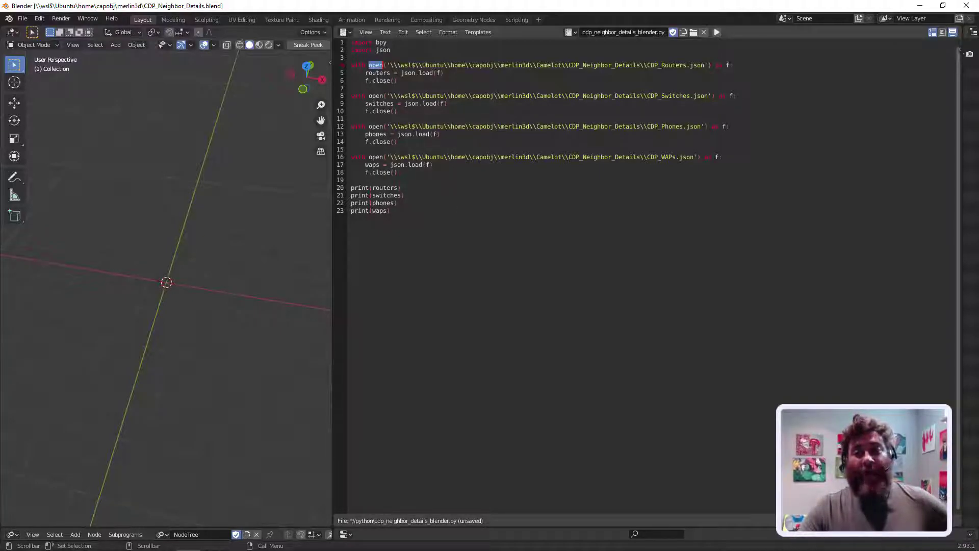
double_click(666, 65)
double_click(665, 95)
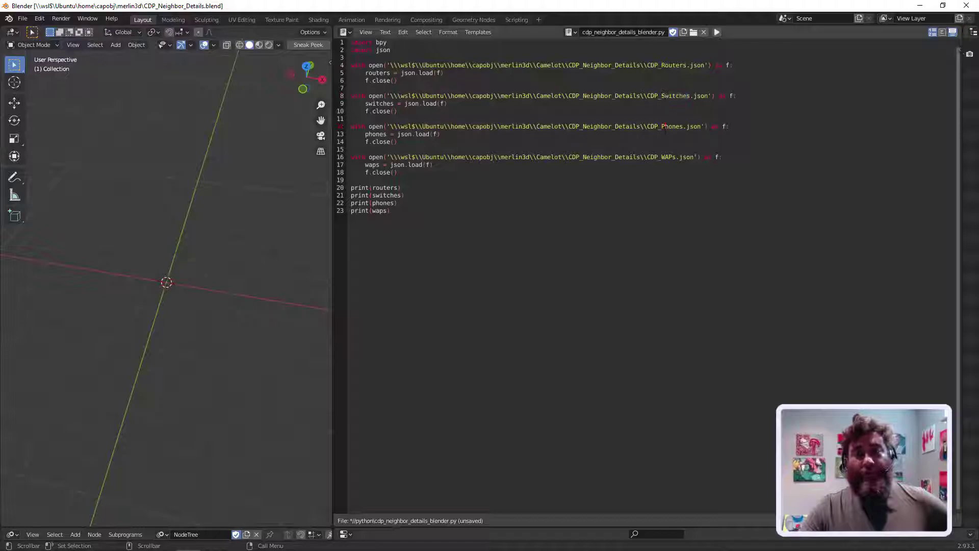
double_click(666, 126)
left_click(662, 157)
double_click(662, 157)
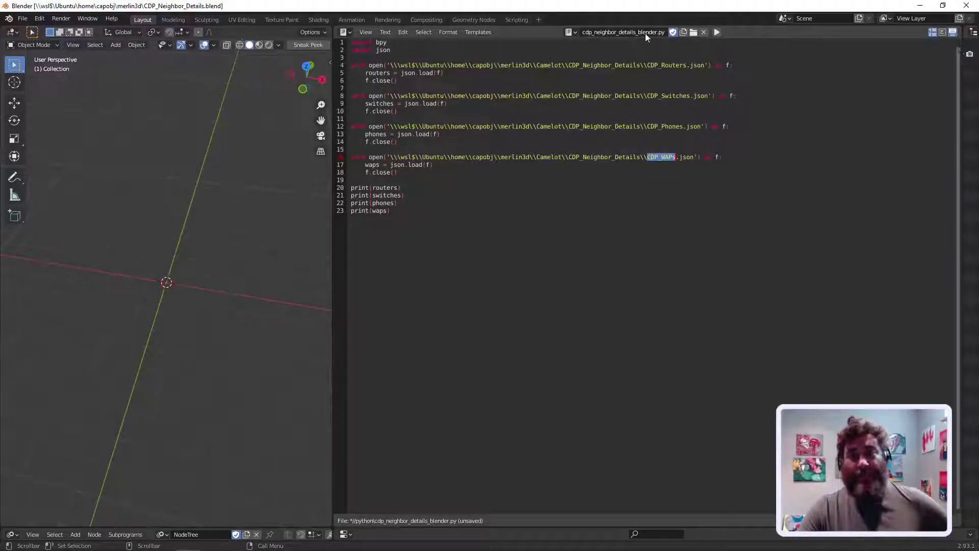
- Save the script over the existing cdp_neighbor_details_blender.py in the merlin3d python folder
left_click(384, 32)
left_click(395, 93)
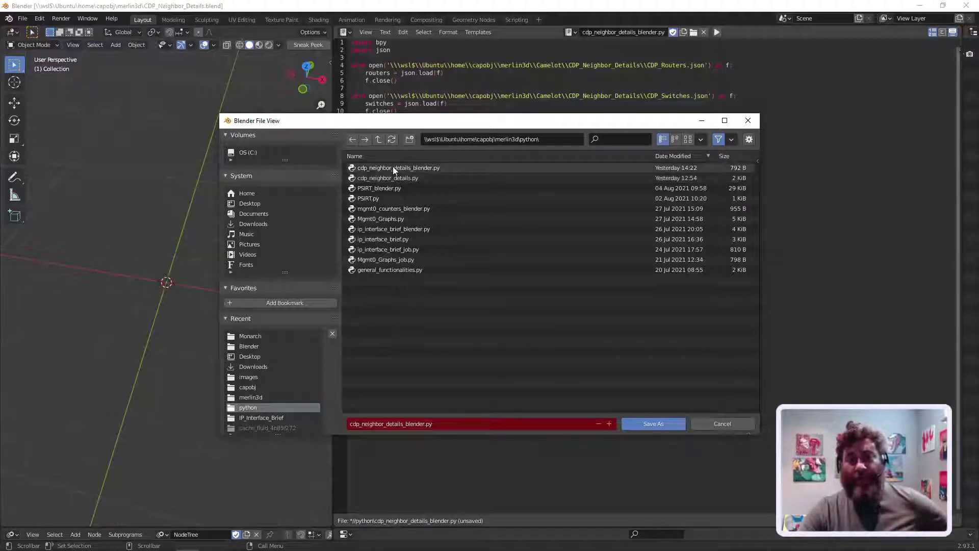
double_click(393, 167)
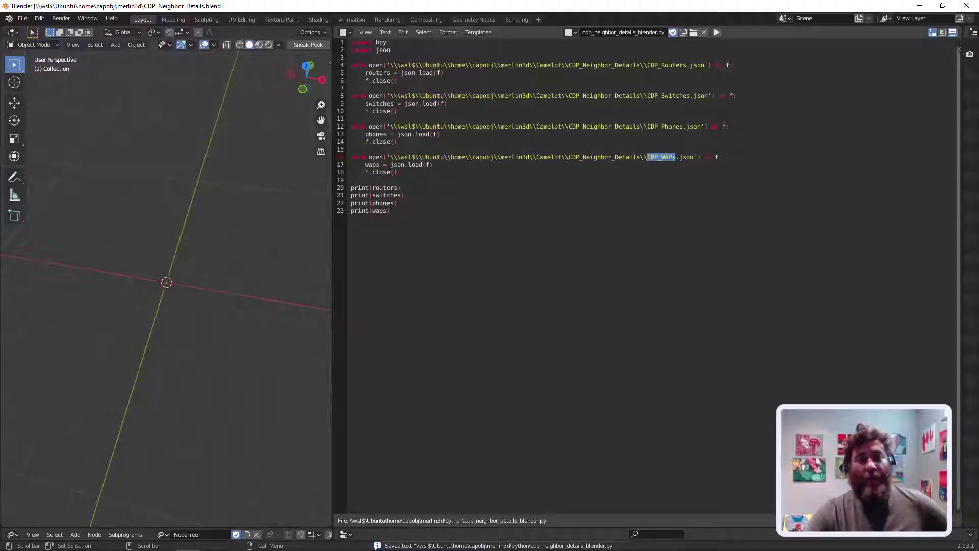
- Review the bpy and json imports, the JSON loading blocks and the four print statements in the script
left_click(390, 42)
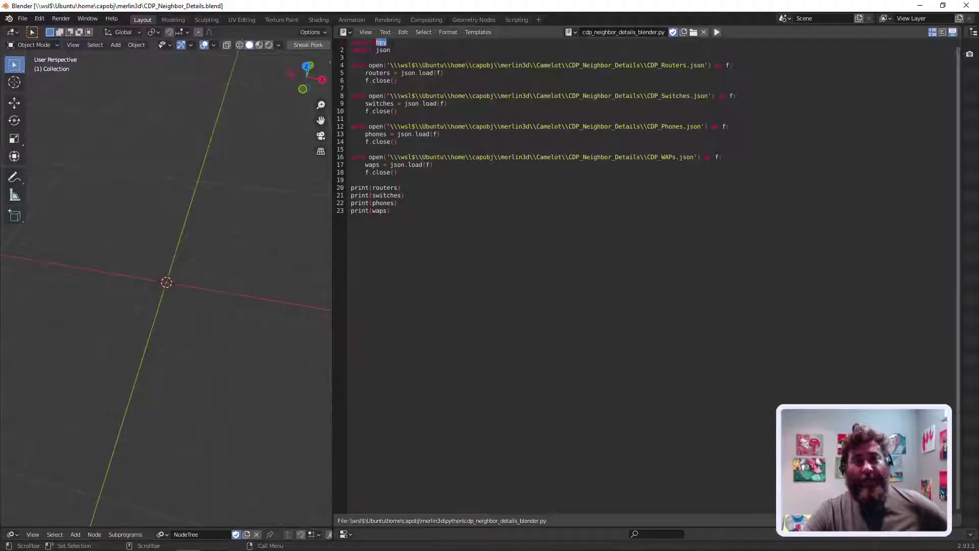
left_click_drag(392, 50, 380, 50)
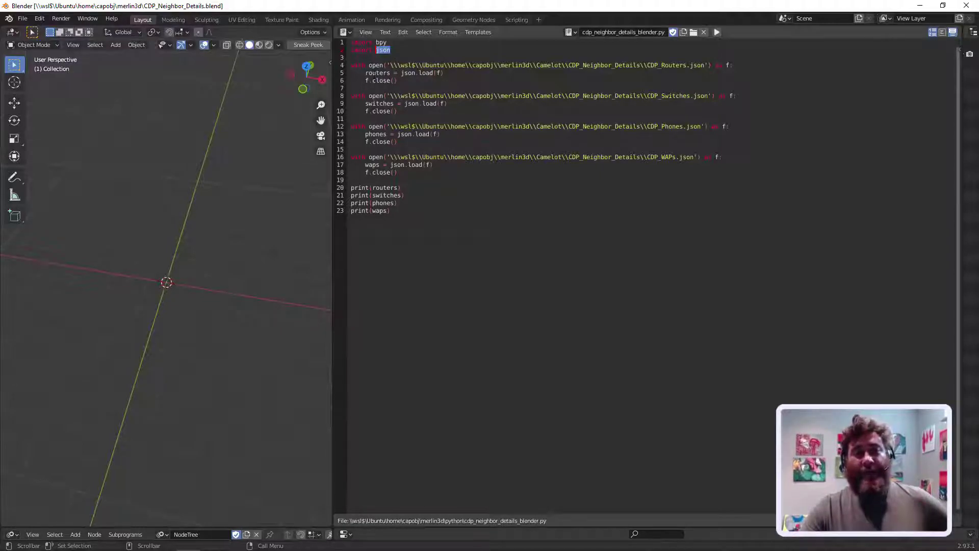
double_click(378, 73)
double_click(376, 96)
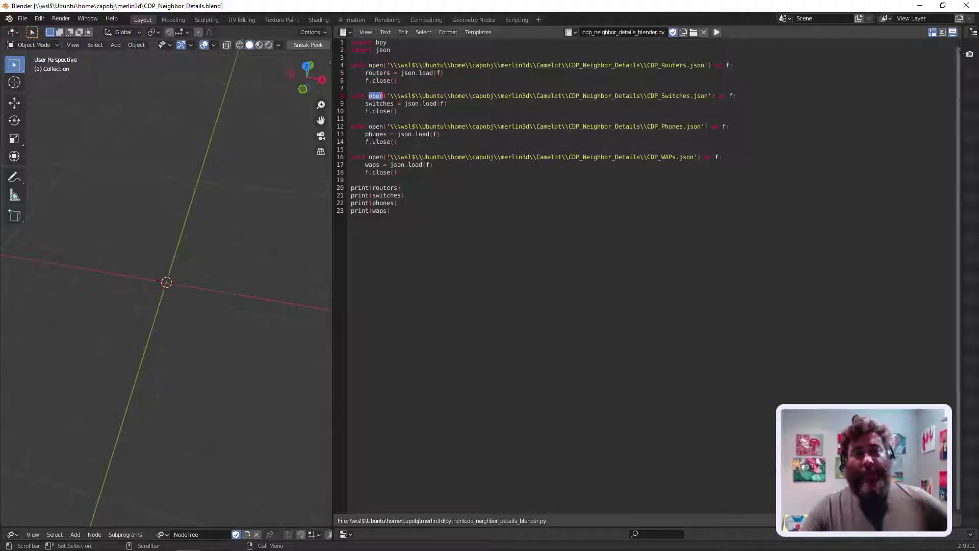
double_click(376, 134)
double_click(384, 188)
double_click(387, 195)
double_click(383, 203)
double_click(379, 211)
- Run the script and show its output in the system console, moved nearer the middle of the screen
left_click(716, 33)
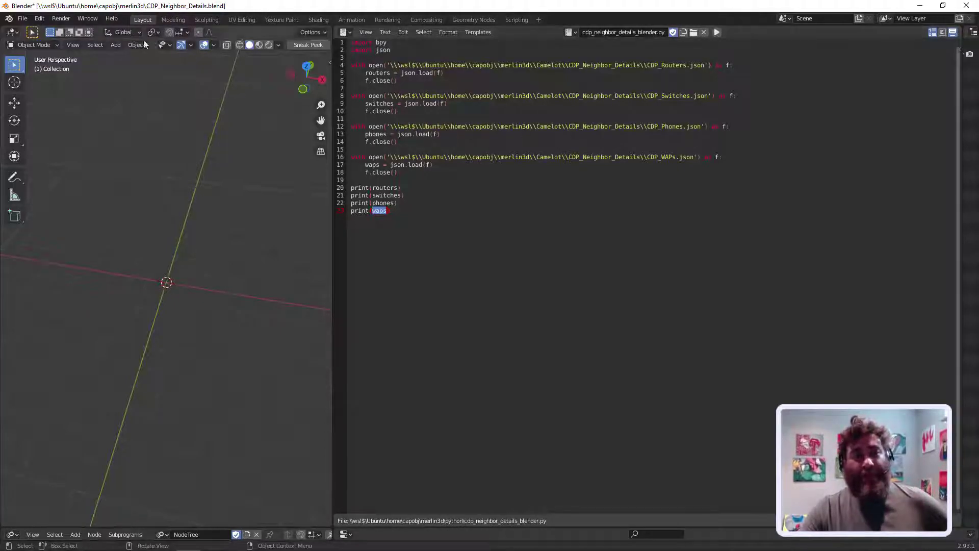
left_click(87, 18)
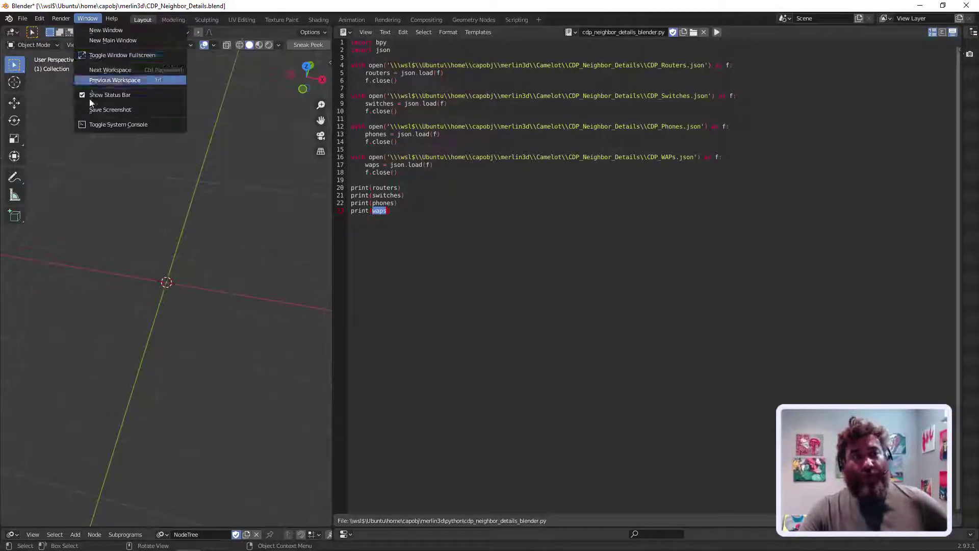
left_click(95, 125)
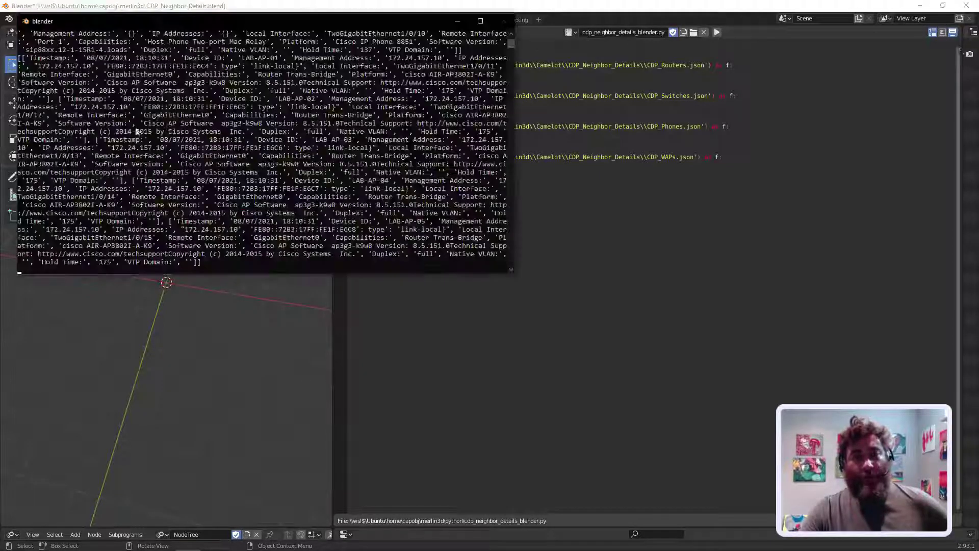
left_click_drag(249, 17, 331, 105)
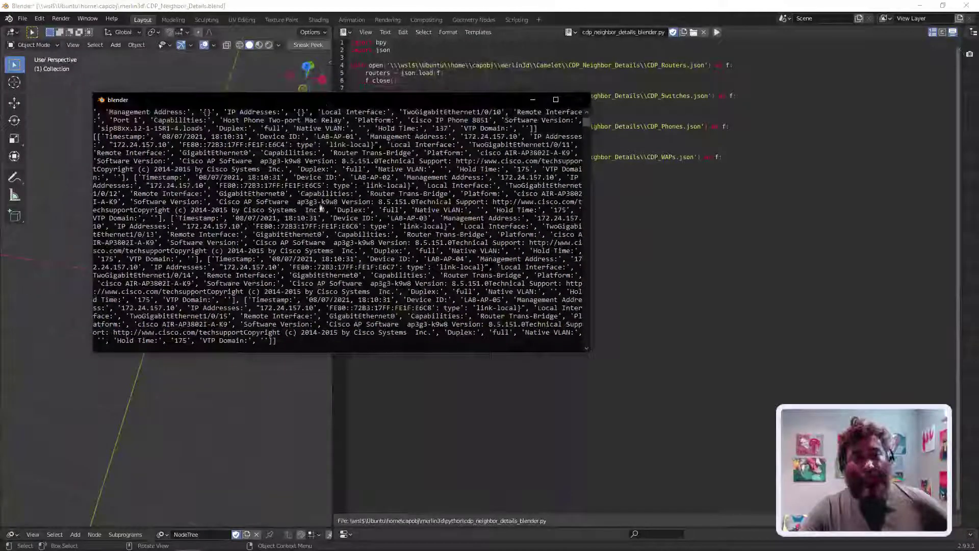
- Save CDP_Neighbor_Details.blend and bring the system console back to the front
left_click(201, 68)
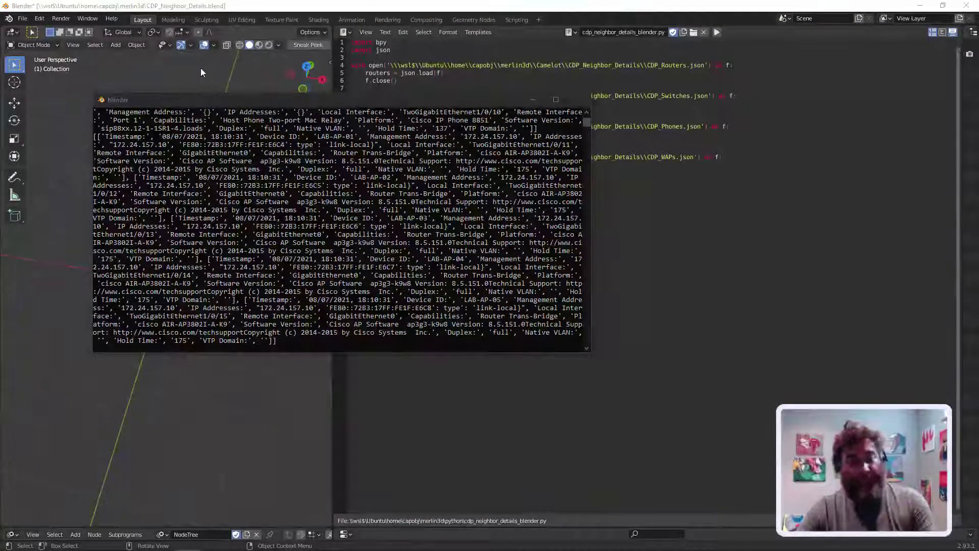
key("ctrl+s")
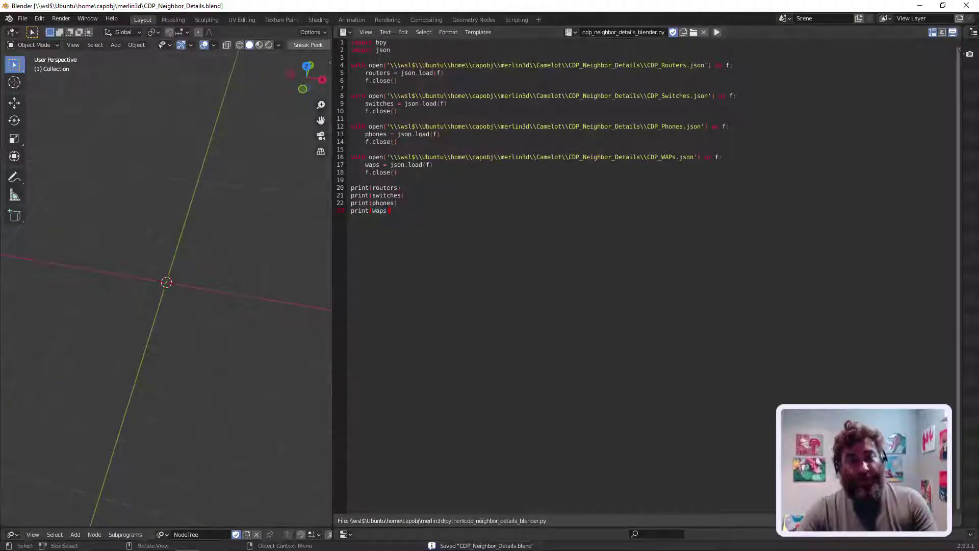
mouse_move(216, 541)
left_click_drag(214, 543, 194, 543)
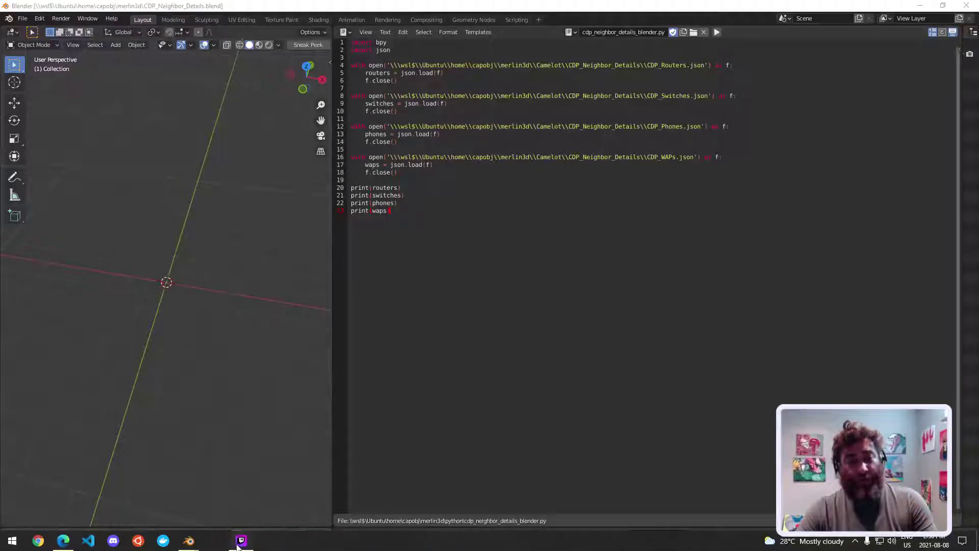
left_click(232, 486)
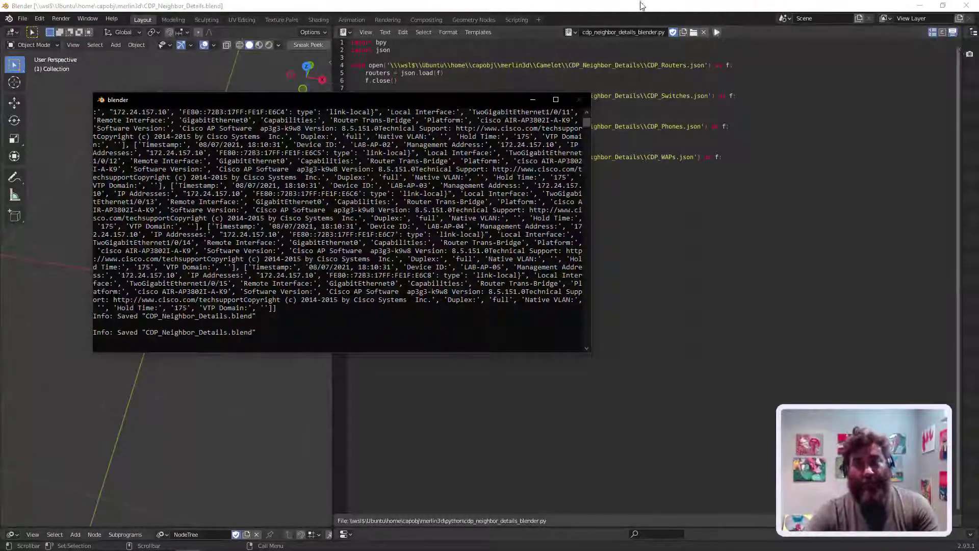
- Arrange the main Blender window and the system console side by side and widen the text editor to show the full script
left_click_drag(641, 5, 533, 69)
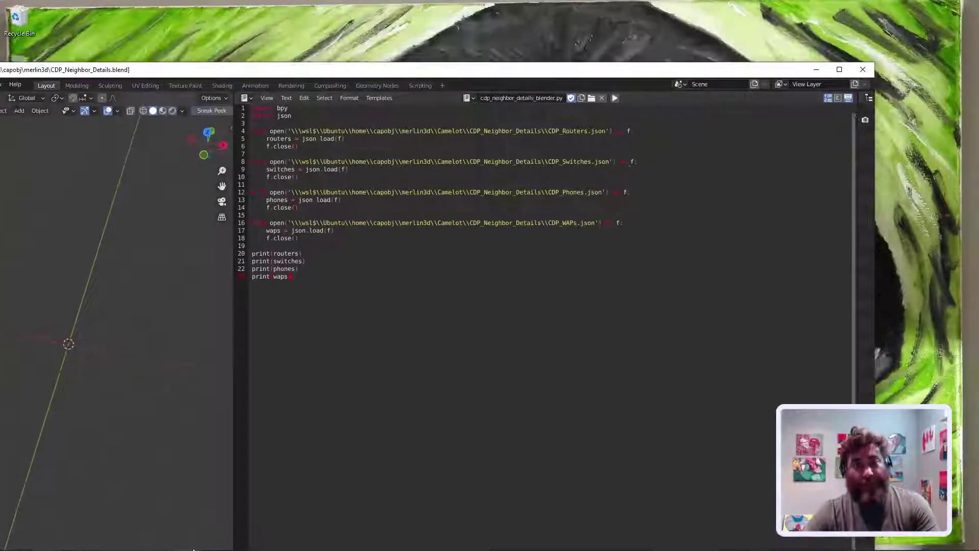
mouse_move(188, 541)
left_click(190, 500)
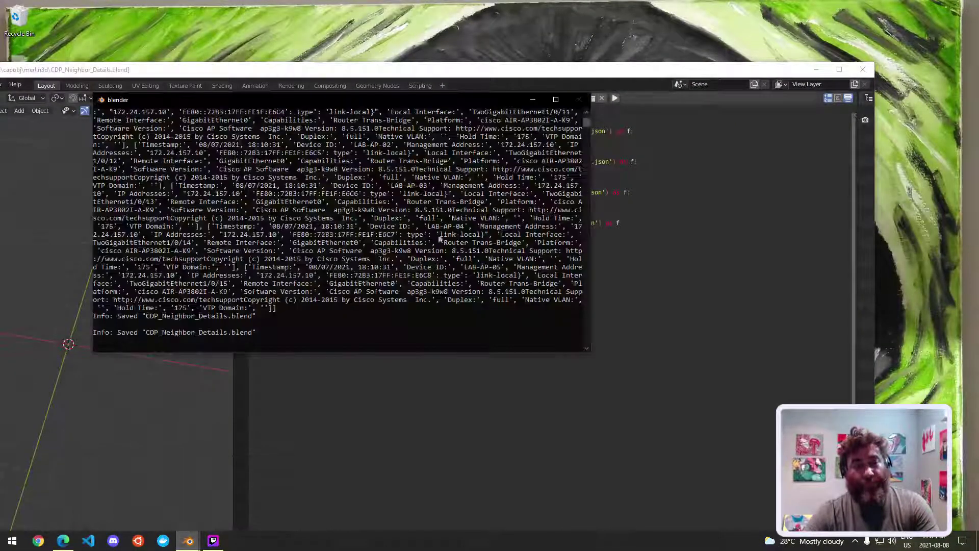
left_click_drag(339, 99, 977, 190)
left_click(152, 179)
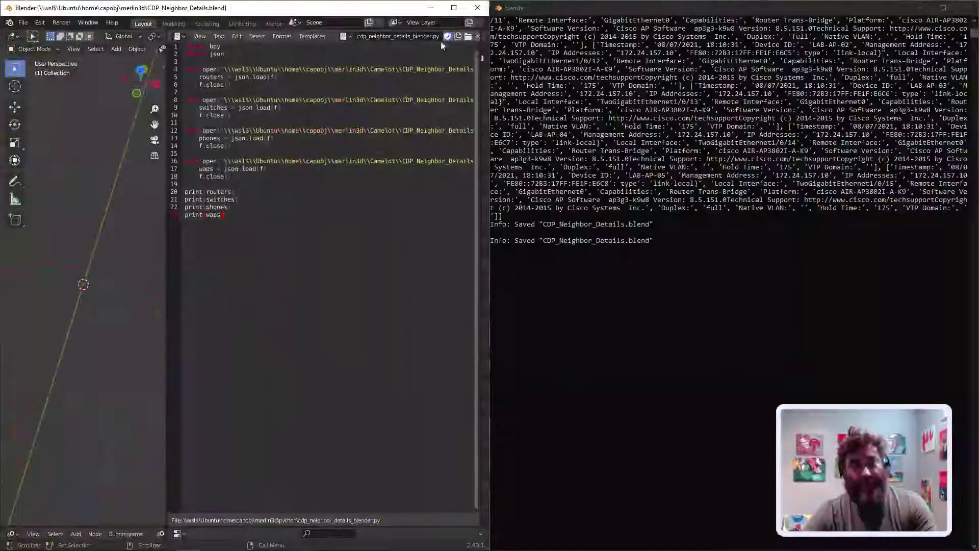
left_click_drag(168, 108, 51, 105)
- Rerun the script and read the printed router, switch, phone and WAP data in the console
left_click(377, 35)
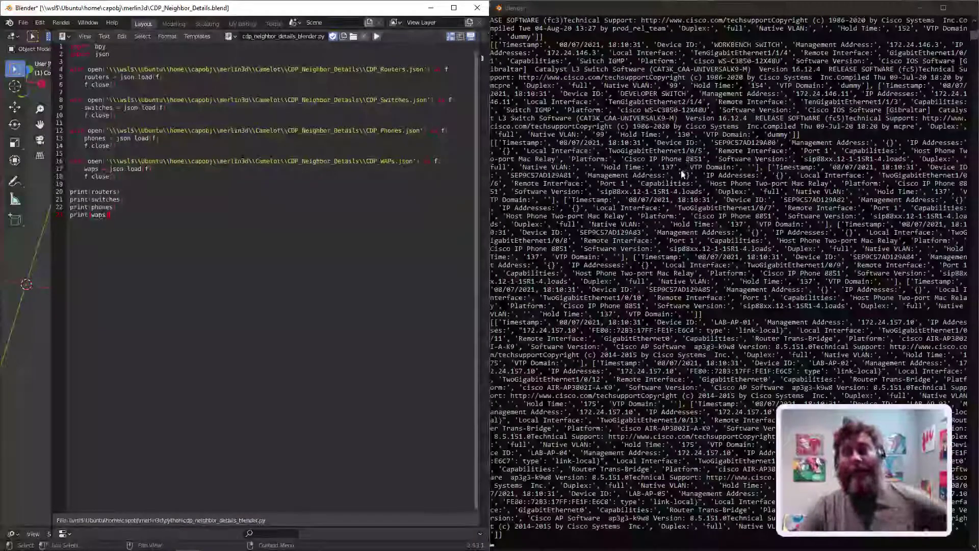
scroll(682, 176, "up", 8)
scroll(561, 188, "up", 2)
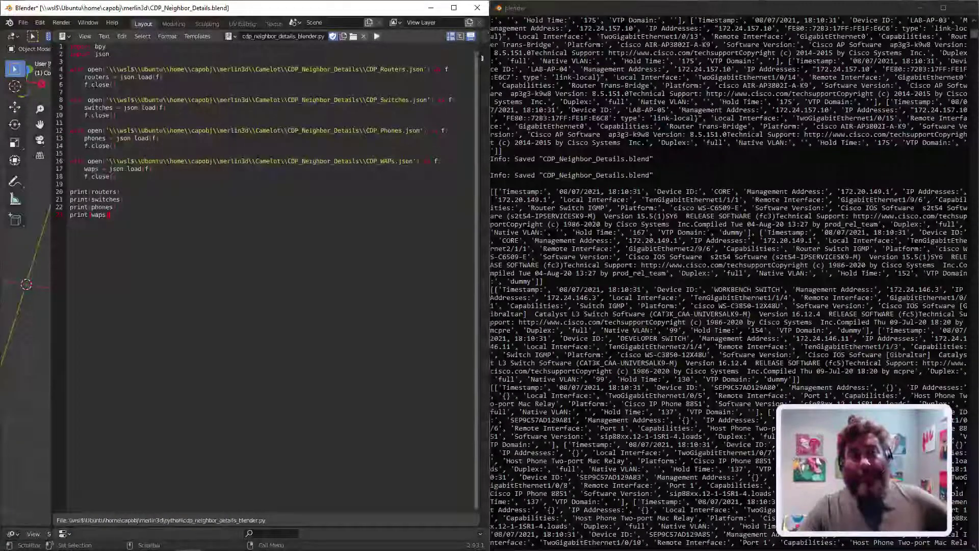
double_click(97, 77)
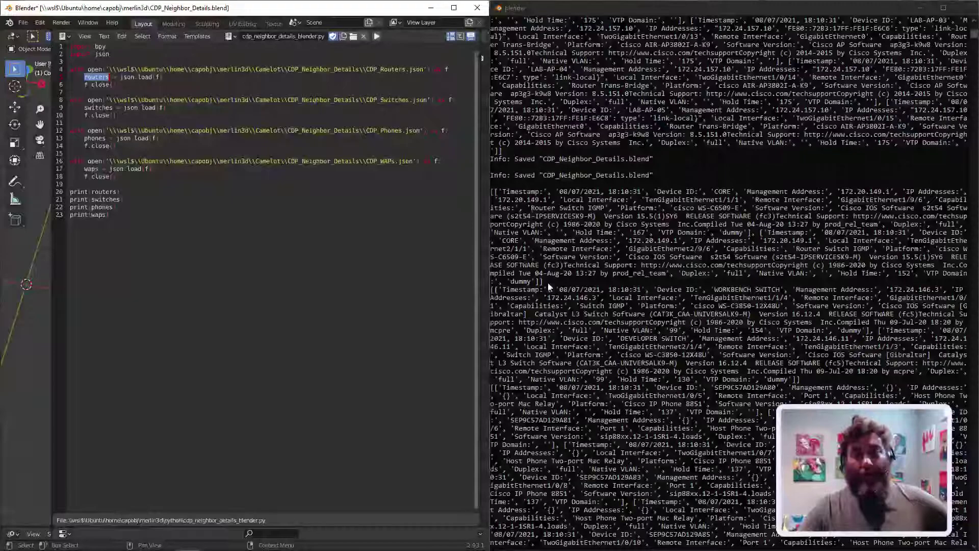
scroll(557, 316, "down", 6)
scroll(557, 317, "down", 10)
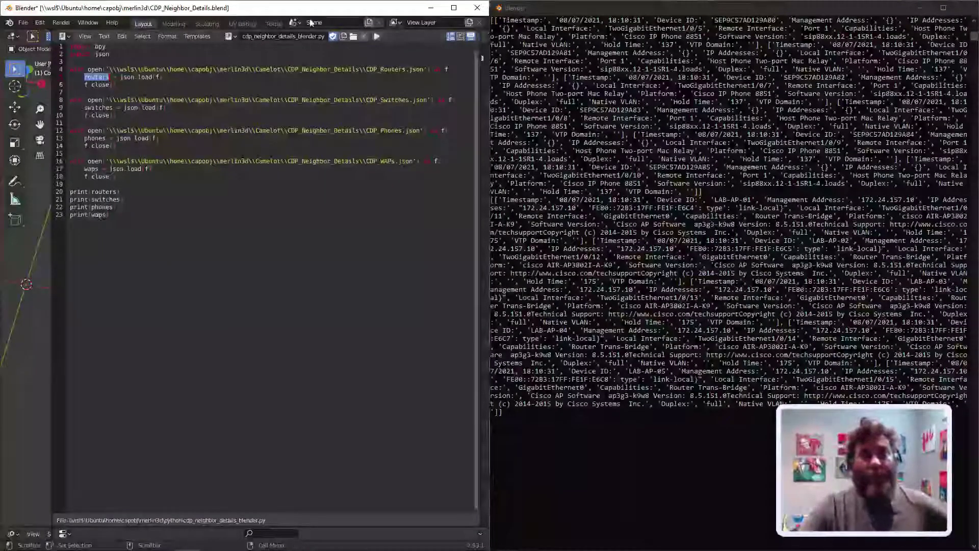
- Maximize the main Blender window and enlarge the 3D viewport to a little over half its width
left_click(454, 7)
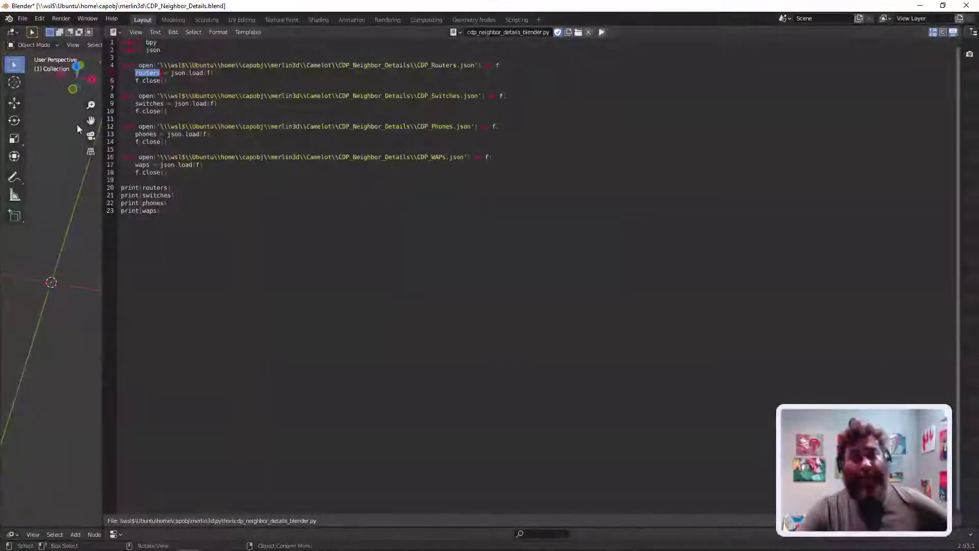
left_click_drag(104, 135, 678, 179)
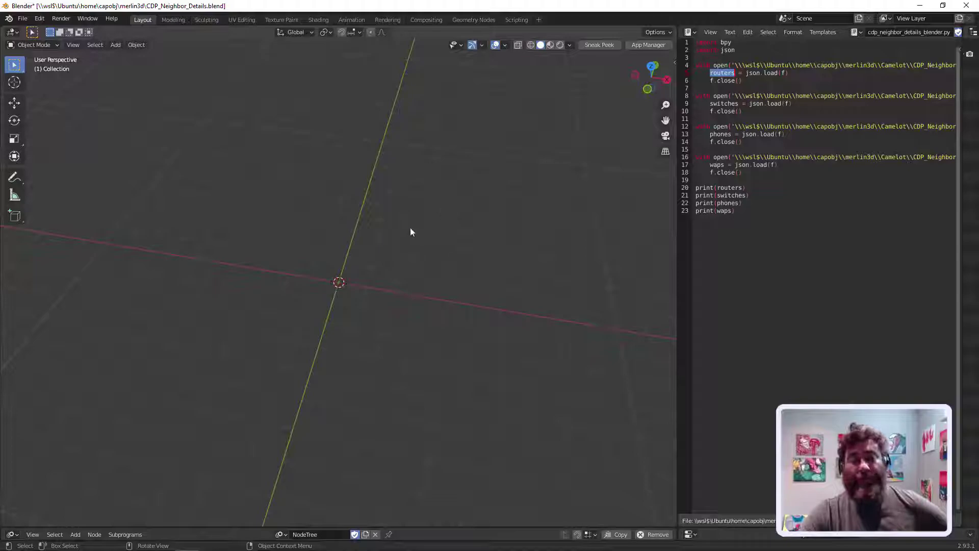
middle_click_drag(409, 233, 390, 214)
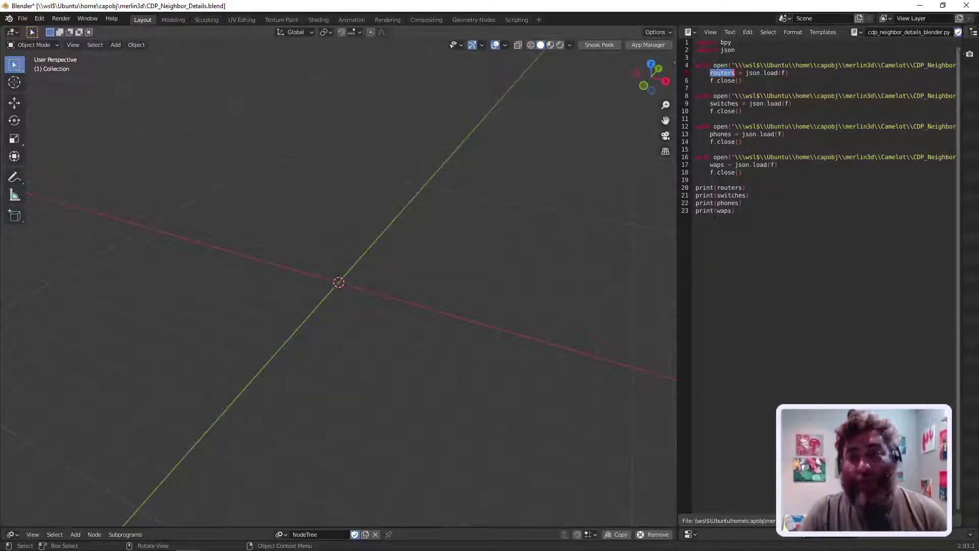
left_click_drag(678, 218, 565, 218)
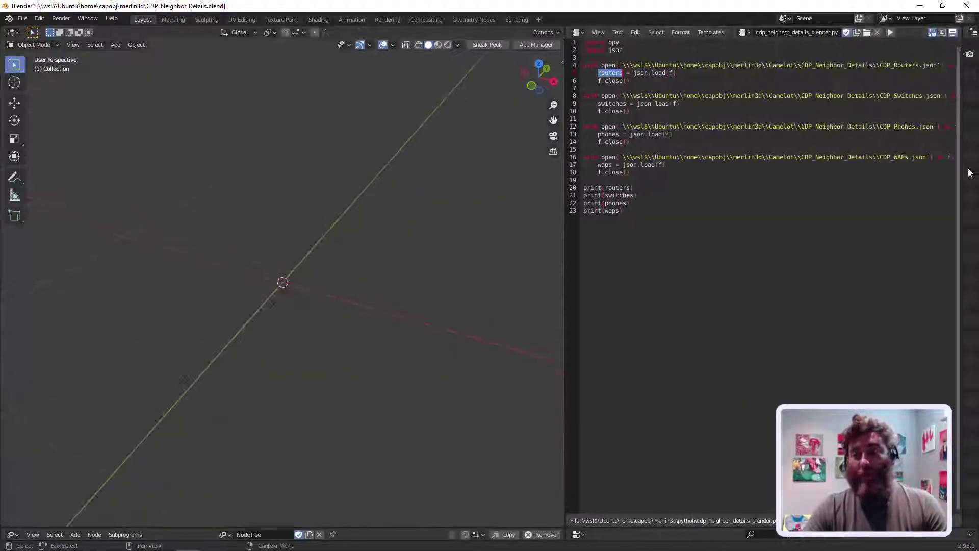
- Expand the Outliner beside the script and open up the node editor and Properties areas to about a quarter of the window height
left_click_drag(969, 173, 713, 176)
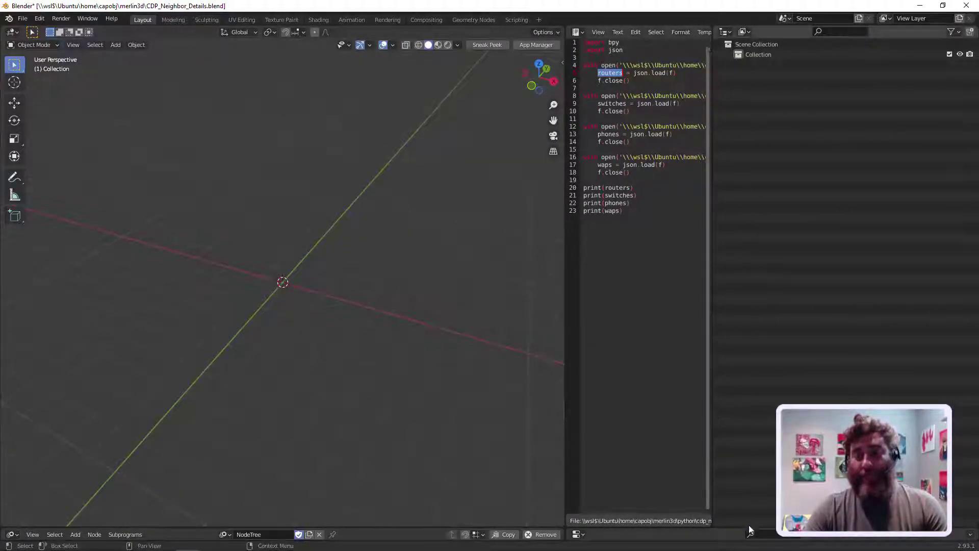
left_click_drag(748, 529, 378, 236)
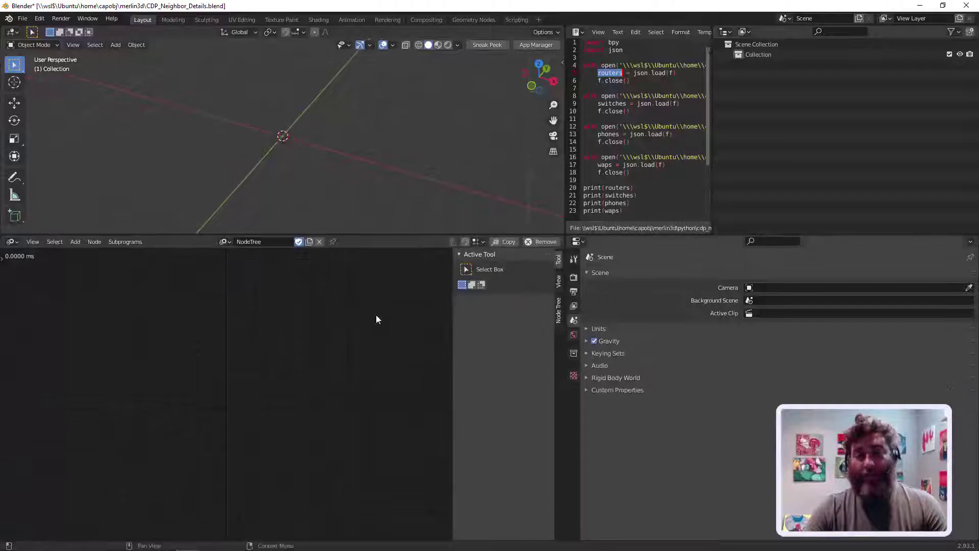
left_click(13, 242)
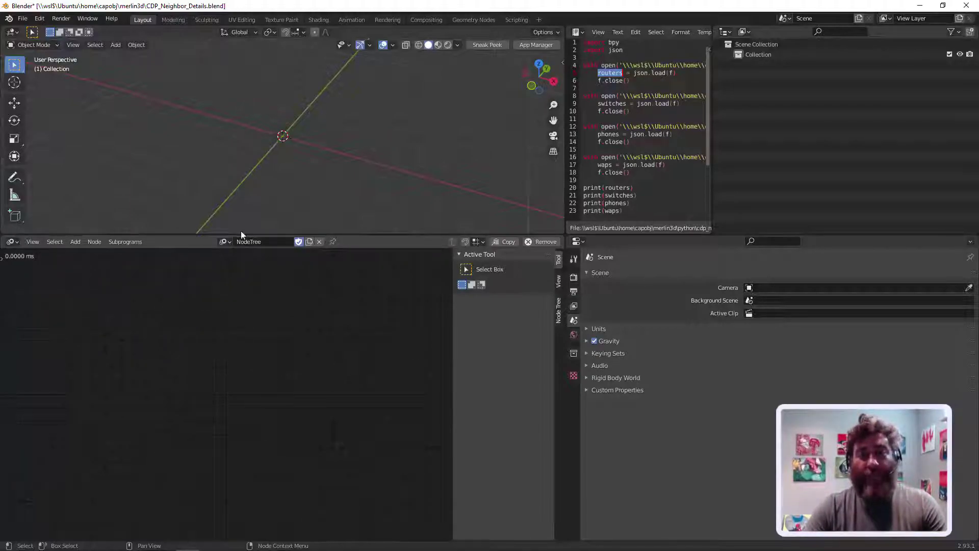
left_click_drag(273, 234, 273, 381)
- Link the Switch object from switch.blend in the merlin3d images folder into the scene
left_click(23, 19)
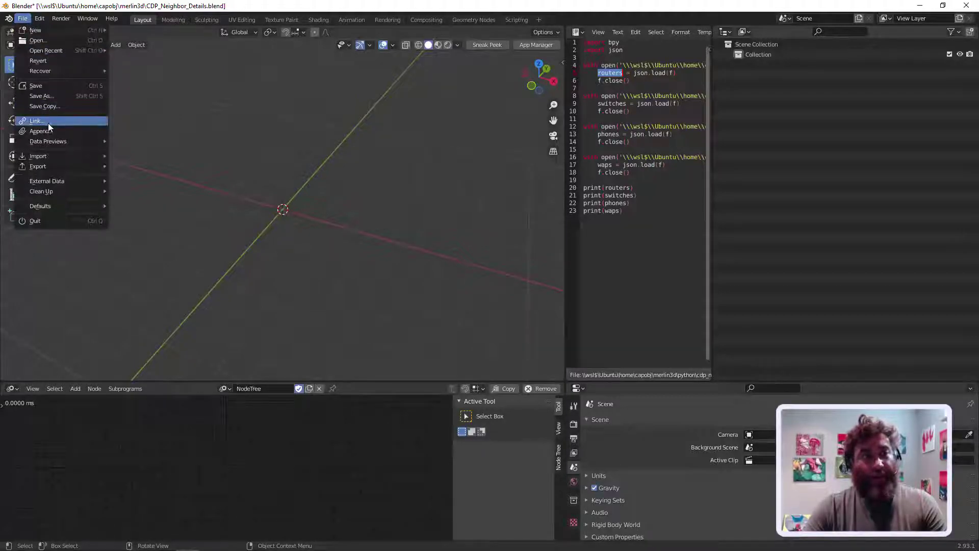
left_click(48, 122)
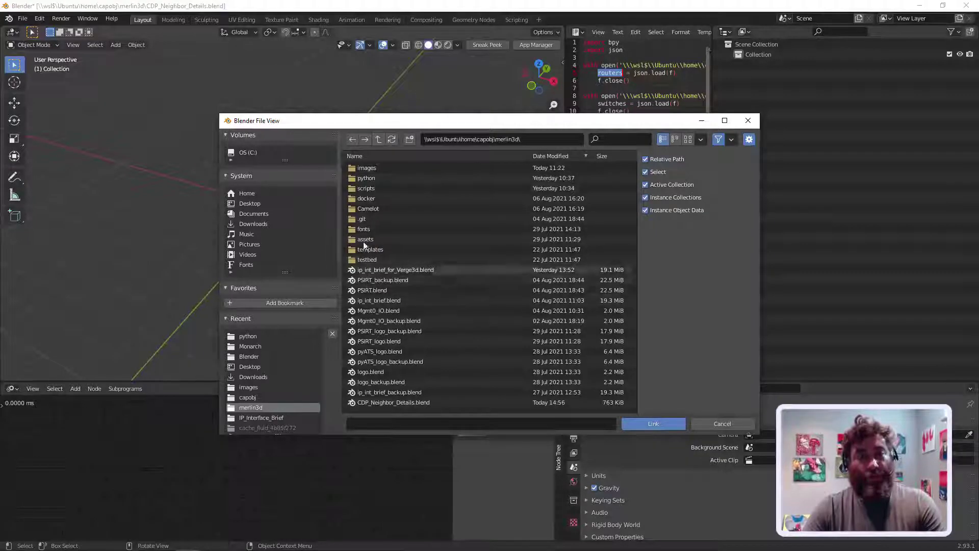
left_click(367, 168)
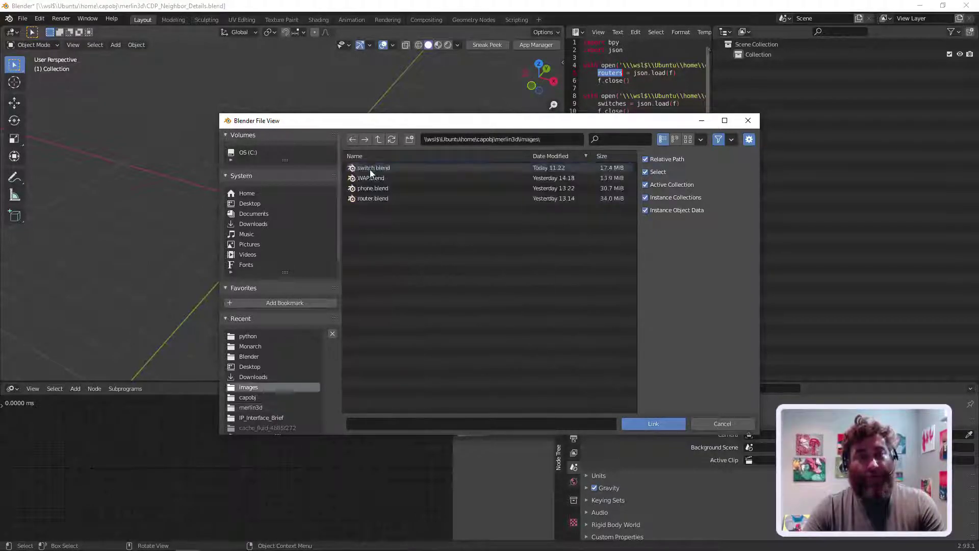
left_click(365, 169)
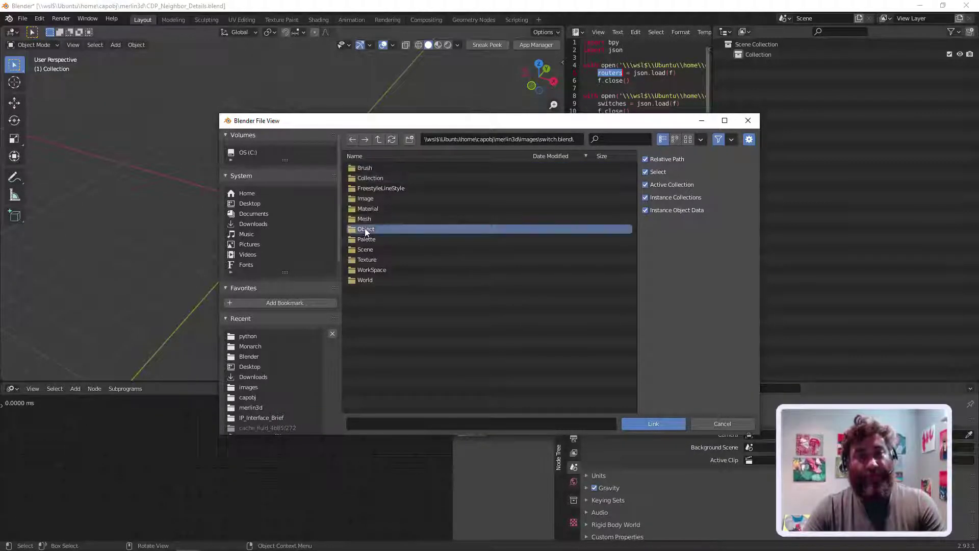
left_click(369, 226)
double_click(367, 168)
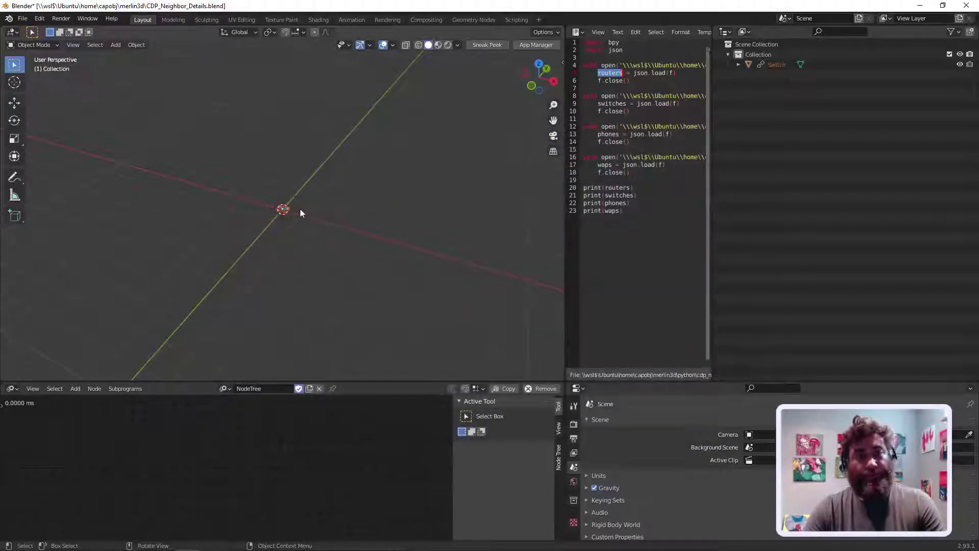
- Make a proxy of the linked Switch object
left_click(574, 500)
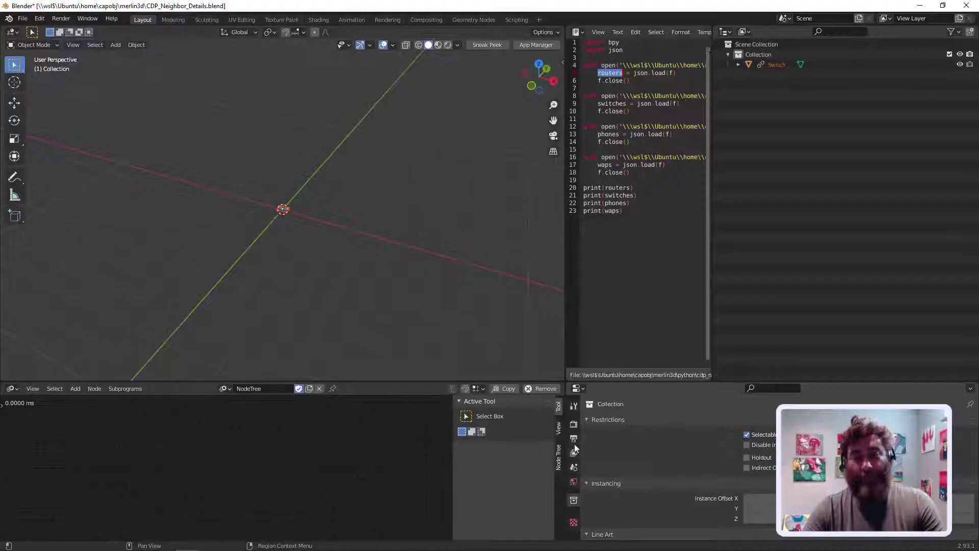
left_click(772, 65)
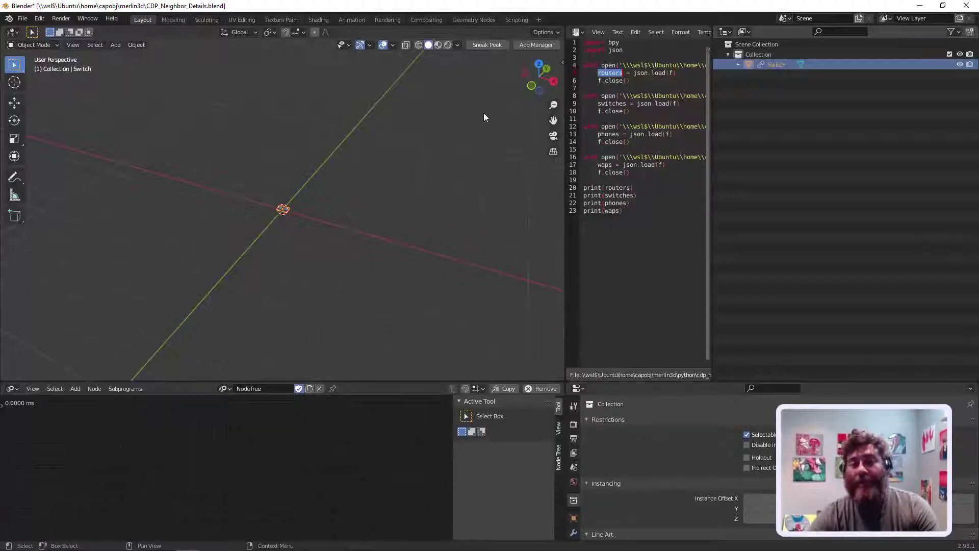
left_click(137, 45)
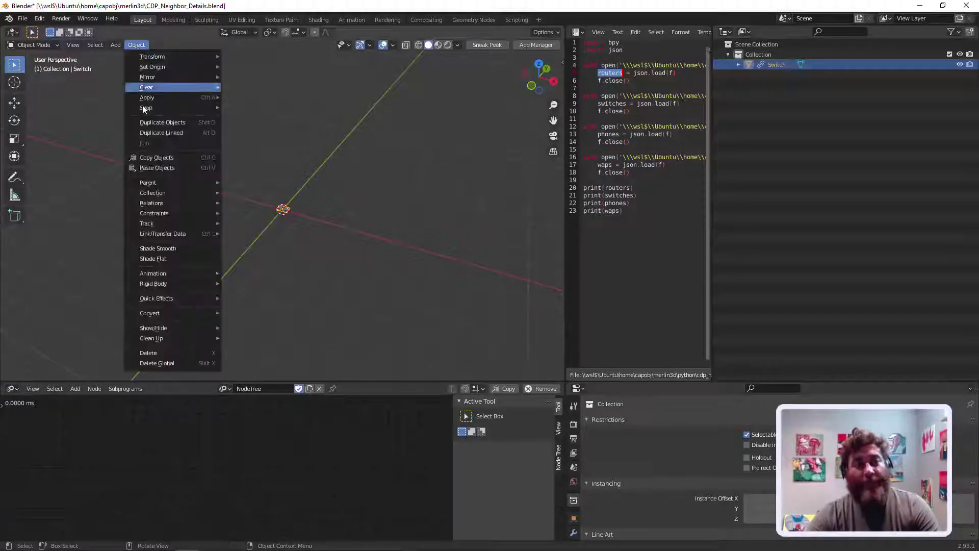
mouse_move(146, 205)
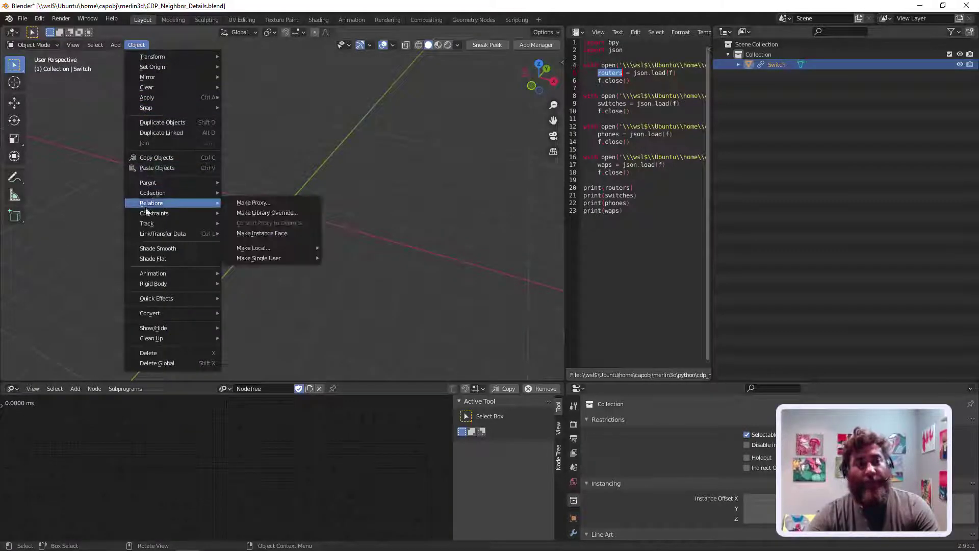
left_click(247, 202)
left_click(248, 202)
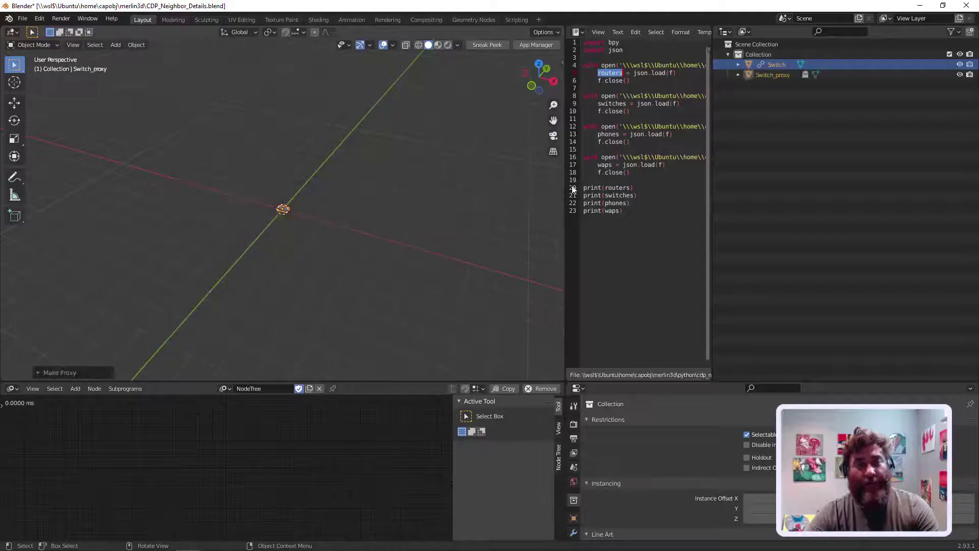
- Unlink the original linked Switch from the collection and rename its proxy to Switch
right_click(773, 64)
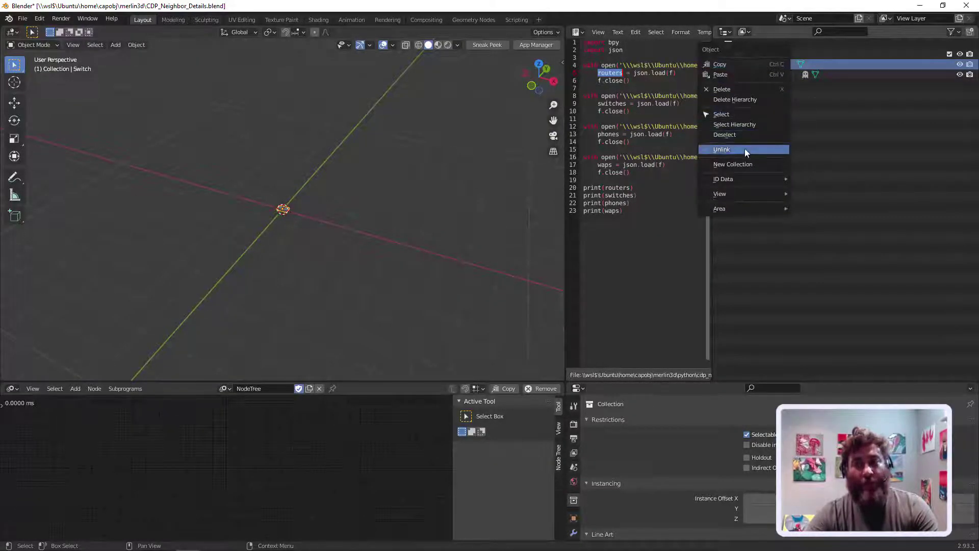
left_click(745, 148)
left_click(776, 65)
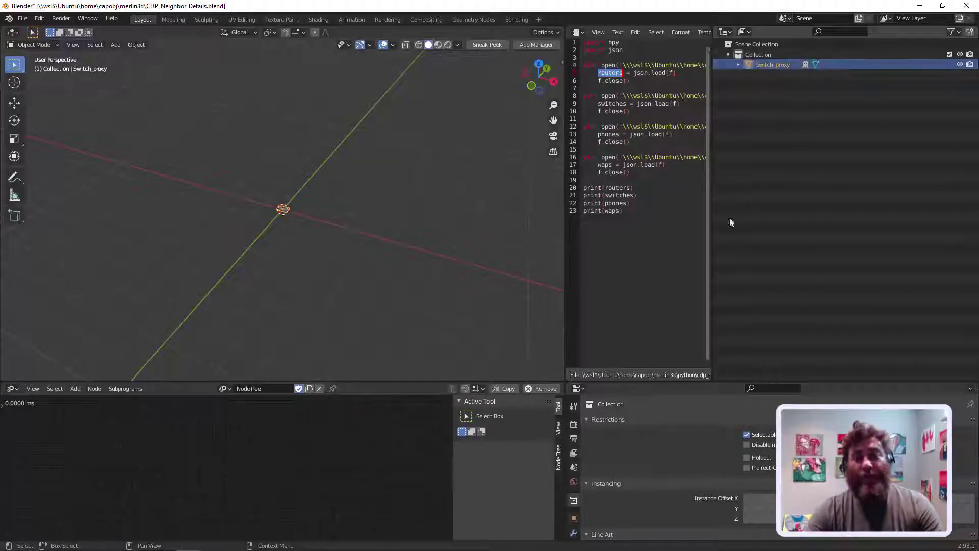
left_click(573, 518)
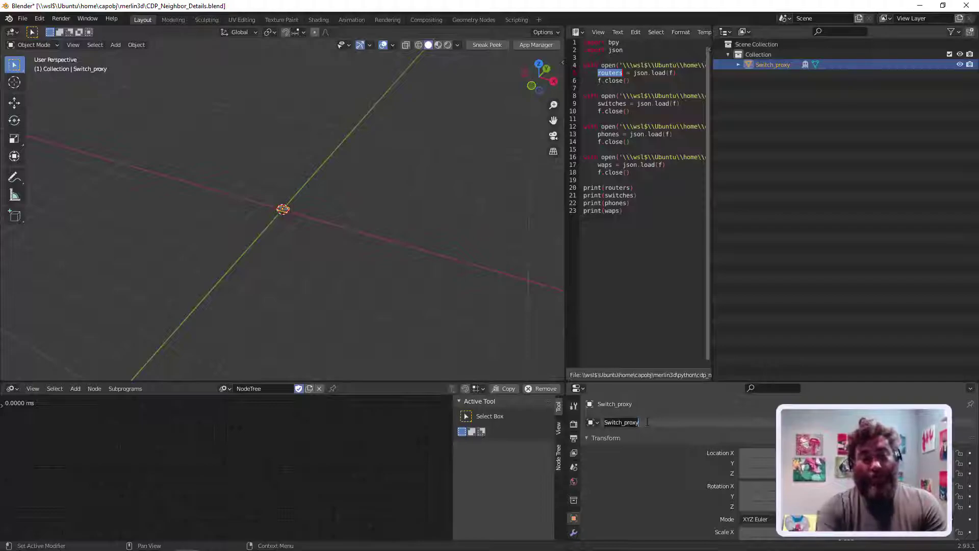
type("Switc")
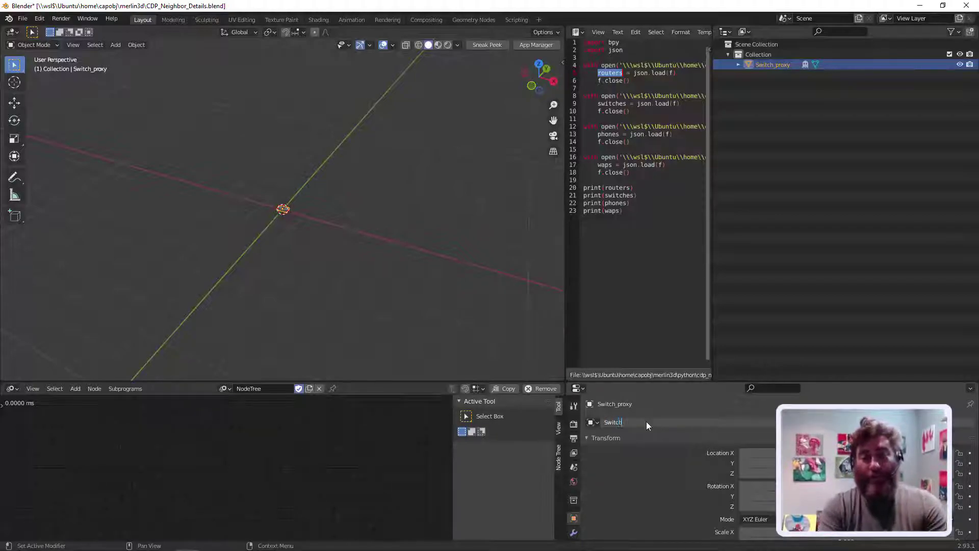
key("Return")
- Enlarge the Properties area and set the Switch object's X, Y and Z scale to 25
left_click_drag(743, 382, 752, 192)
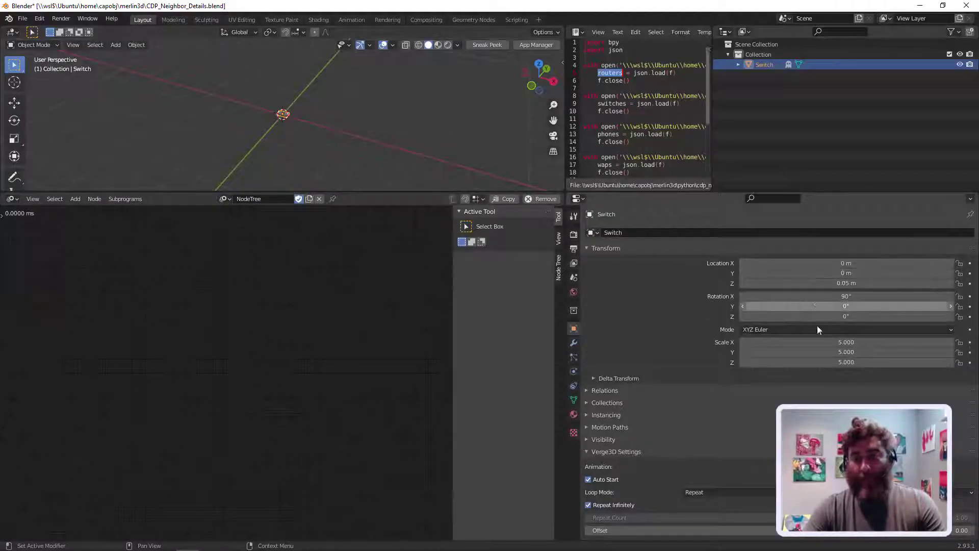
left_click(820, 342)
type("25")
key("Return")
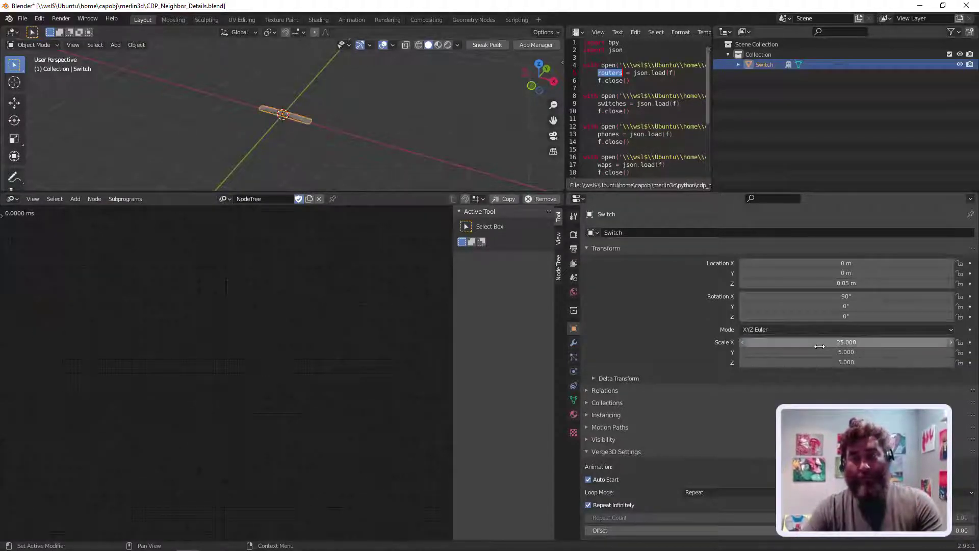
left_click(819, 353)
type("25")
key("Return")
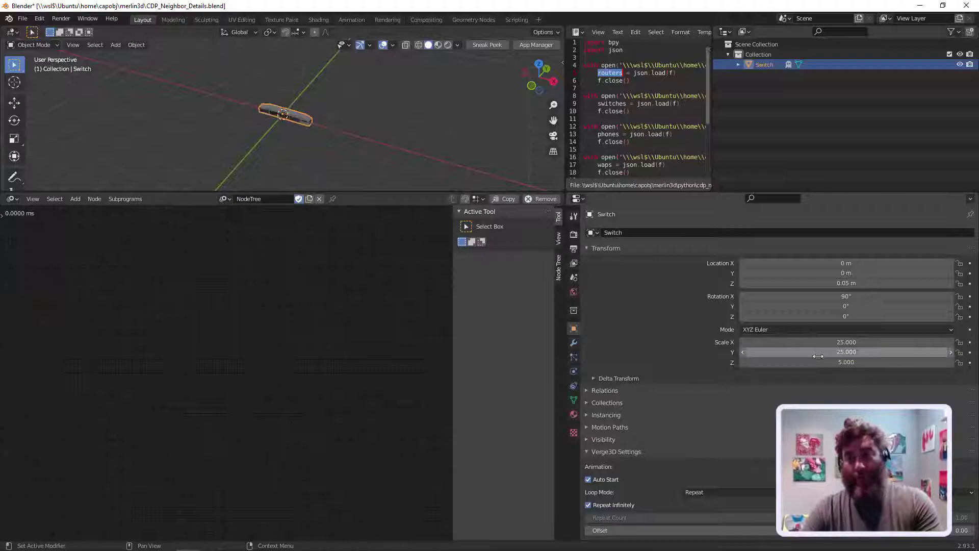
left_click(818, 362)
type("25")
key("Return")
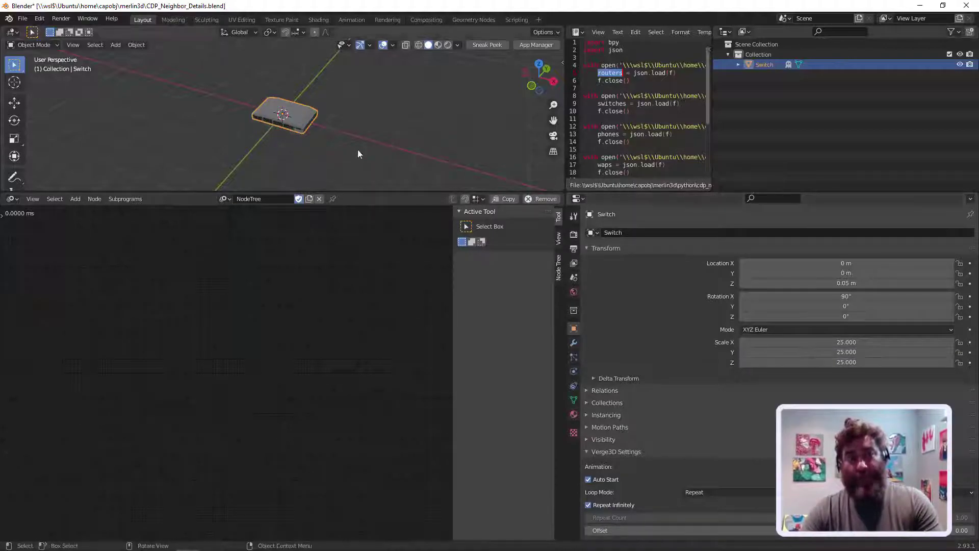
- Try Z locations of 1 m, 0.5 m, 0.25 m and 0.1 m for the Switch object
middle_click_drag(358, 153, 327, 121)
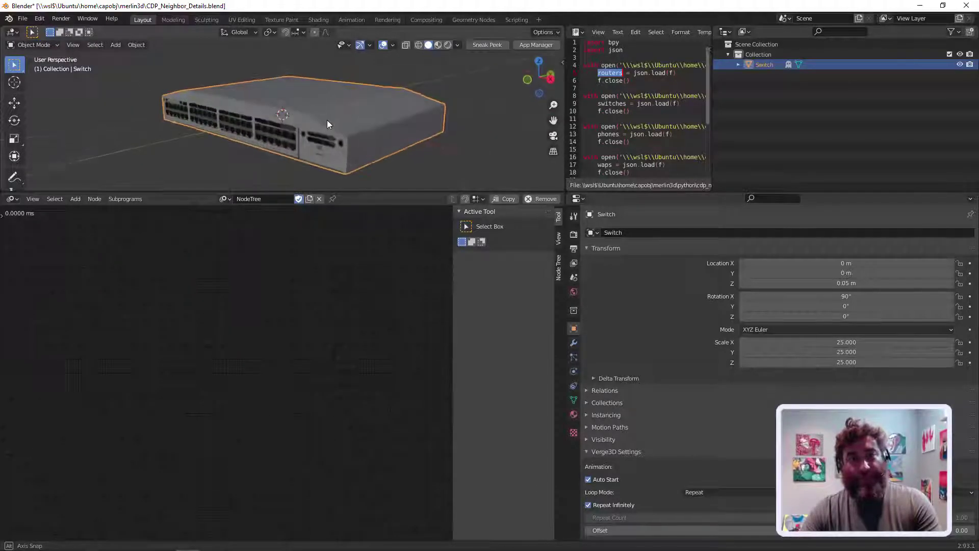
left_click(811, 283)
type("1")
key("Return")
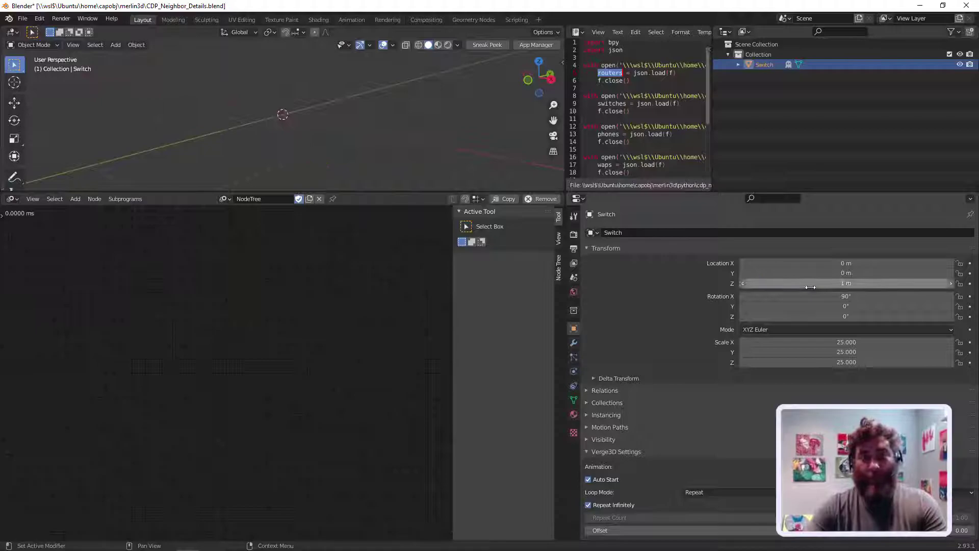
left_click(810, 285)
type("0.5")
key("Return")
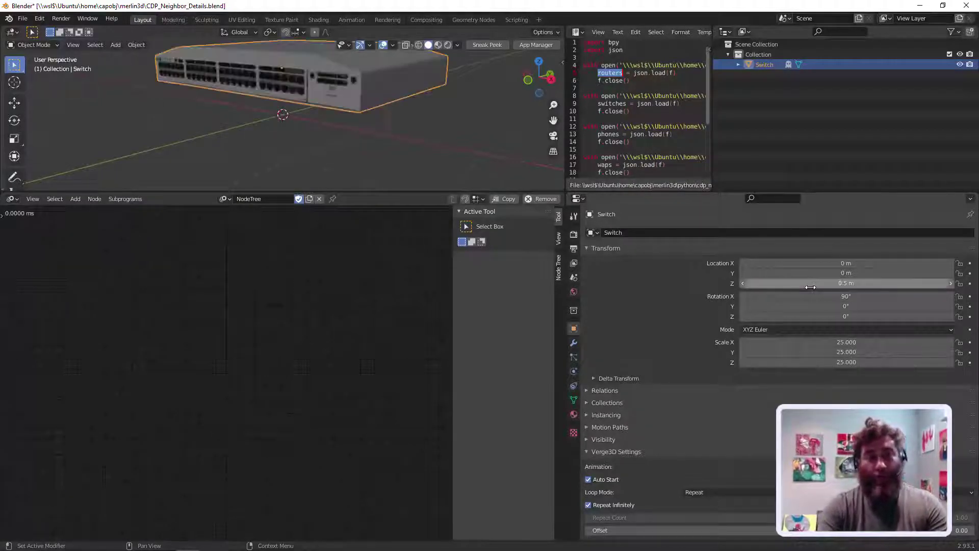
left_click(810, 283)
type("0.25")
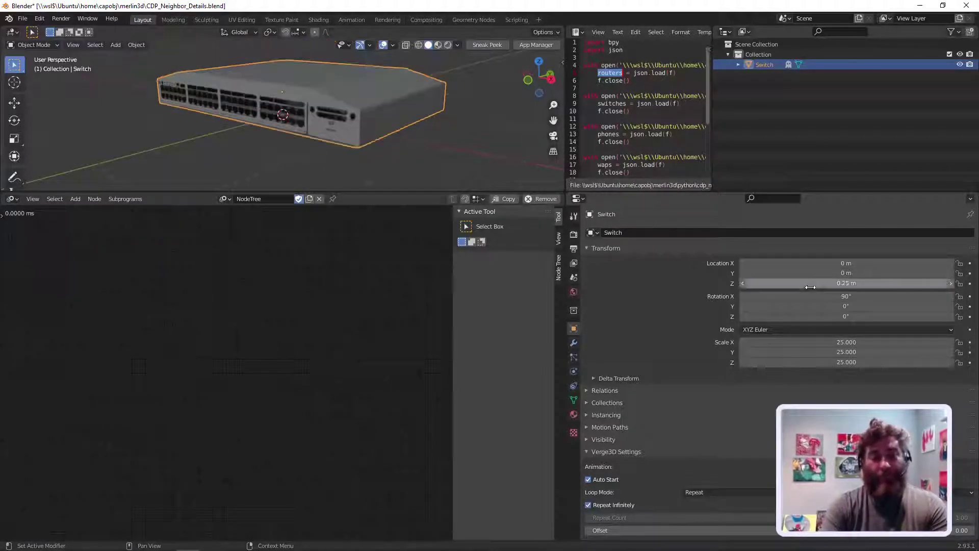
key("Return")
middle_click_drag(442, 150, 467, 127)
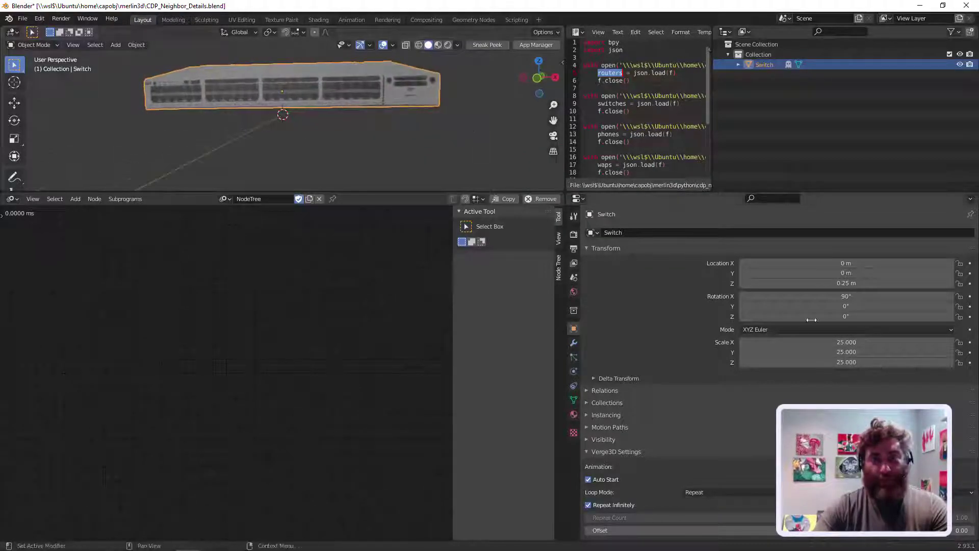
left_click(838, 283)
key("BackSpace")
key("Return")
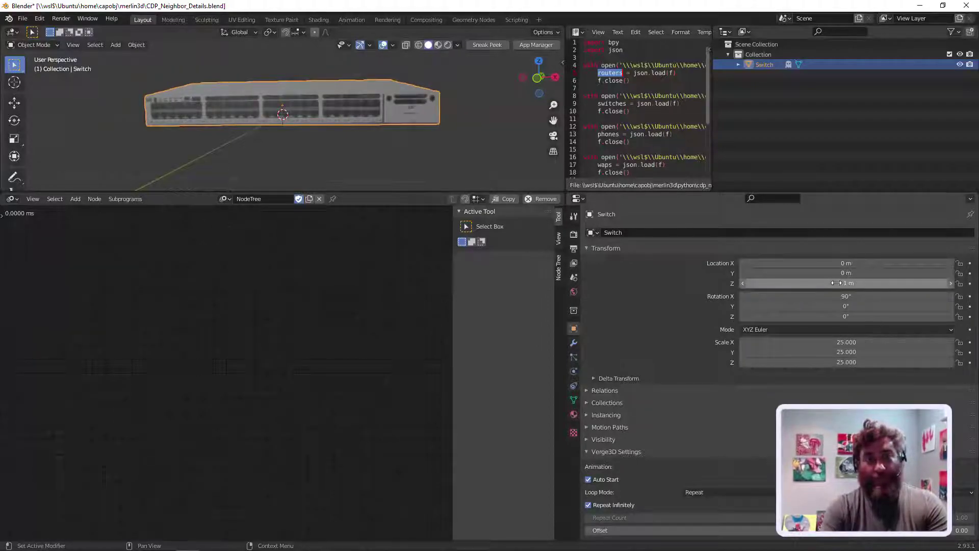
- Set the Switch object's Z location to 0.15 m
left_click(837, 284)
key("BackSpace")
type(".15")
key("Return")
- Check the switch model from several sides, enlarge the 3D viewport to about two thirds of the window height and deselect the switch
middle_click_drag(392, 163, 242, 102)
scroll(315, 108, "up", 4)
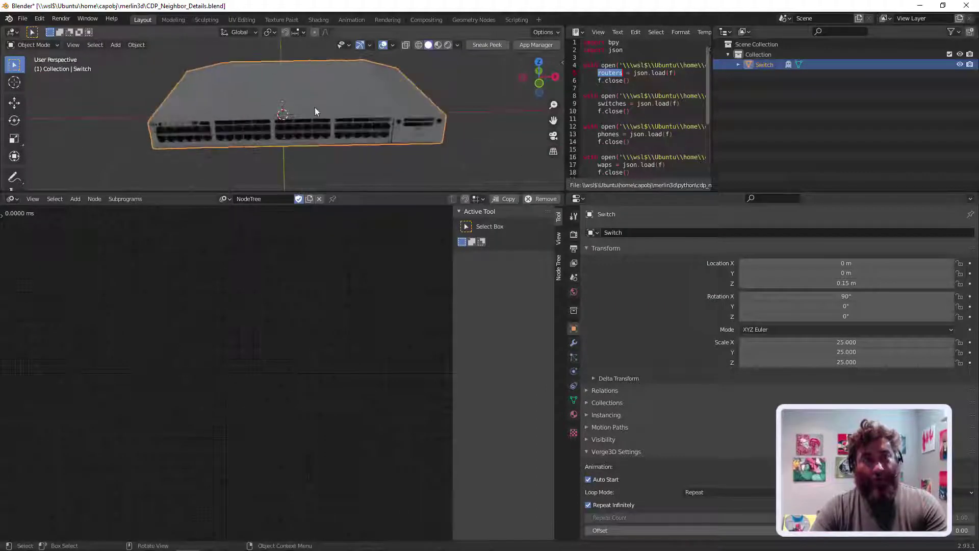
middle_click_drag(319, 112, 142, 97)
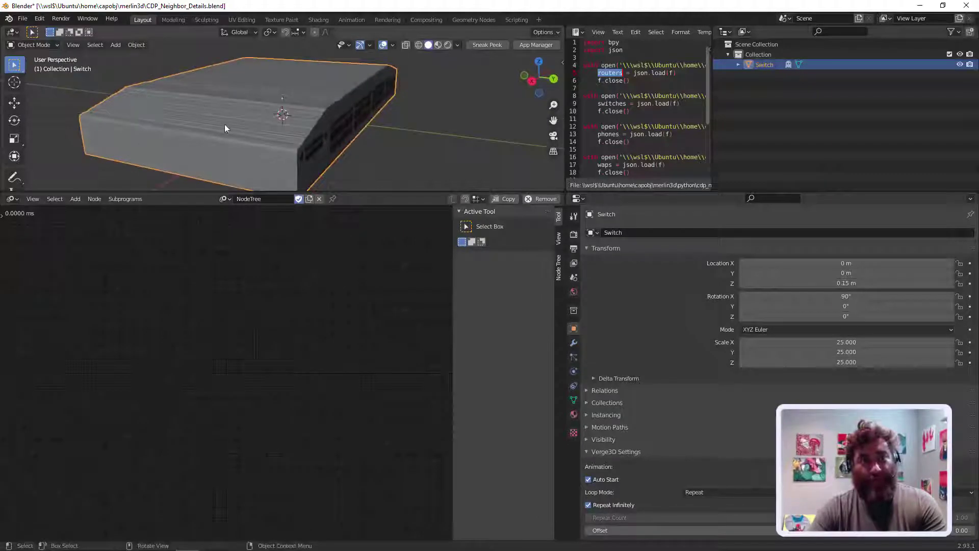
middle_click_drag(229, 128, 409, 102)
scroll(315, 97, "down", 5)
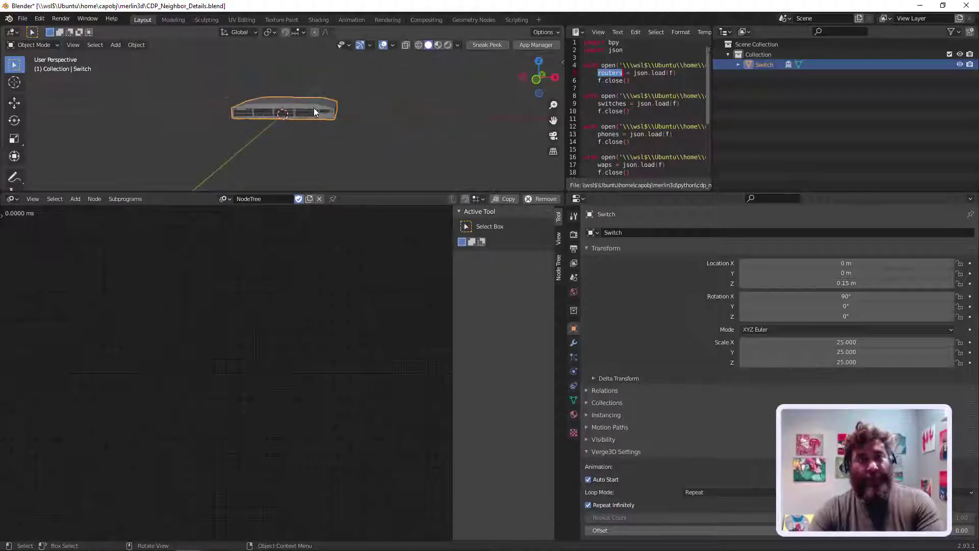
middle_click_drag(389, 136, 363, 174)
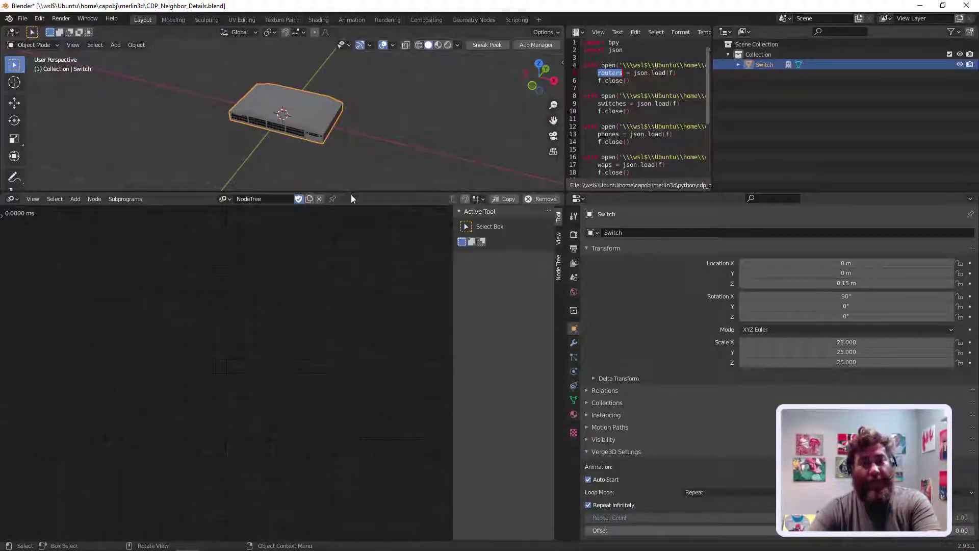
left_click_drag(351, 194, 380, 377)
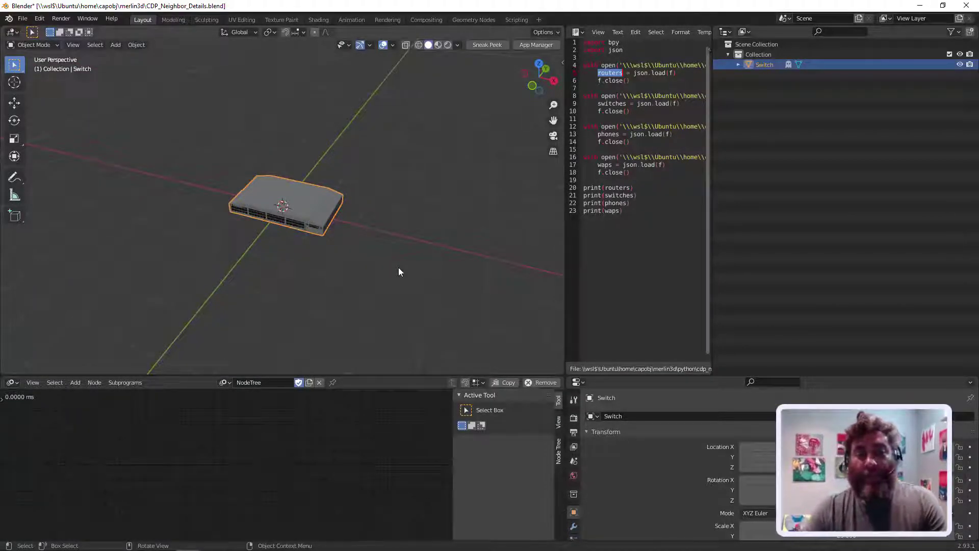
left_click(422, 180)
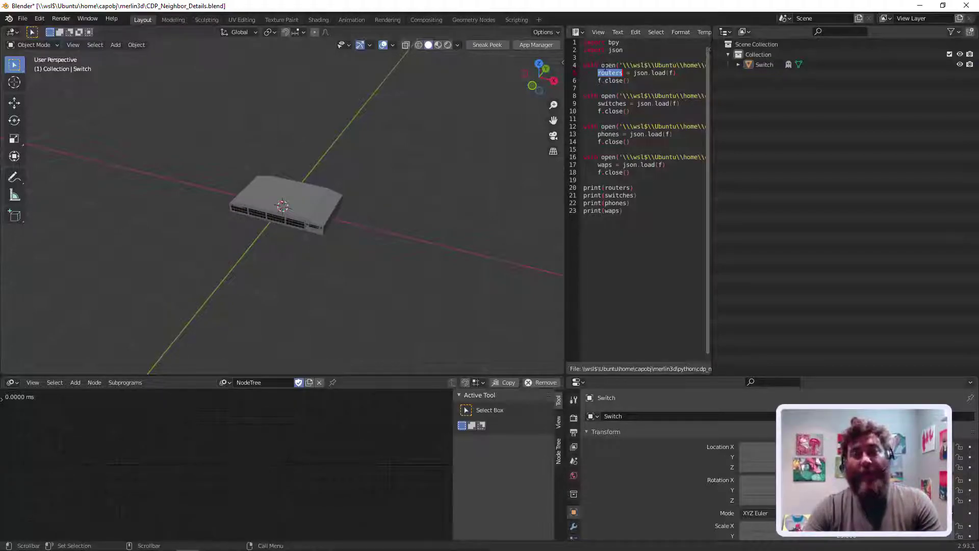
left_click(604, 65)
double_click(610, 73)
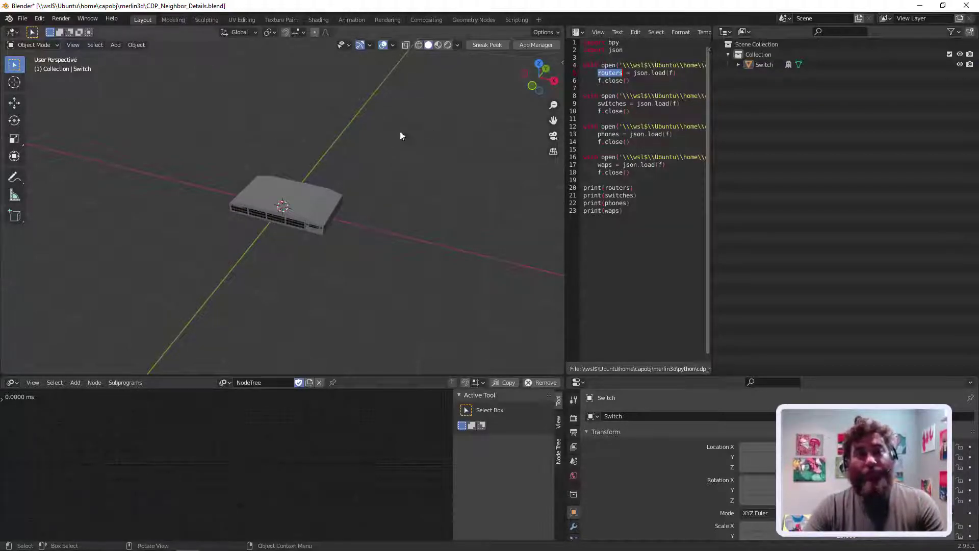
left_click(20, 19)
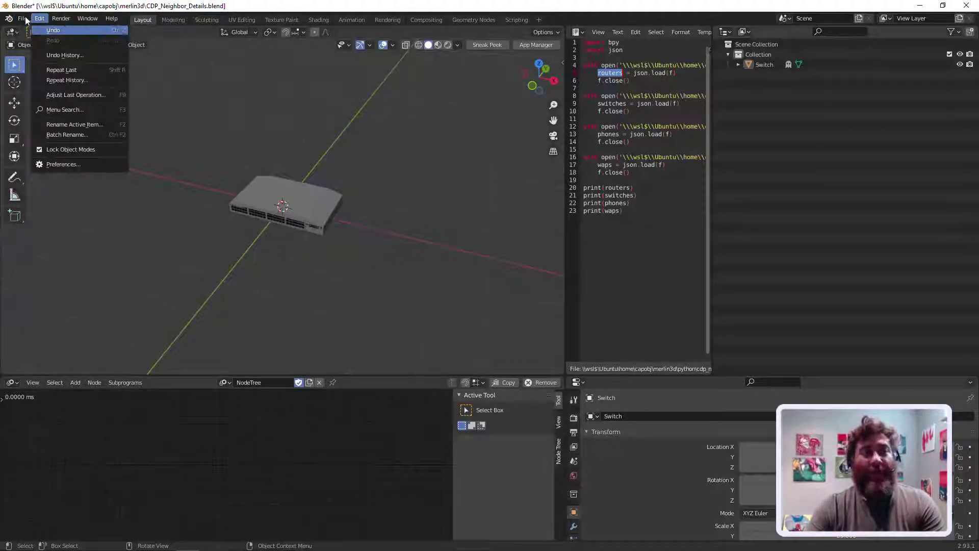
left_click(26, 19)
left_click(24, 19)
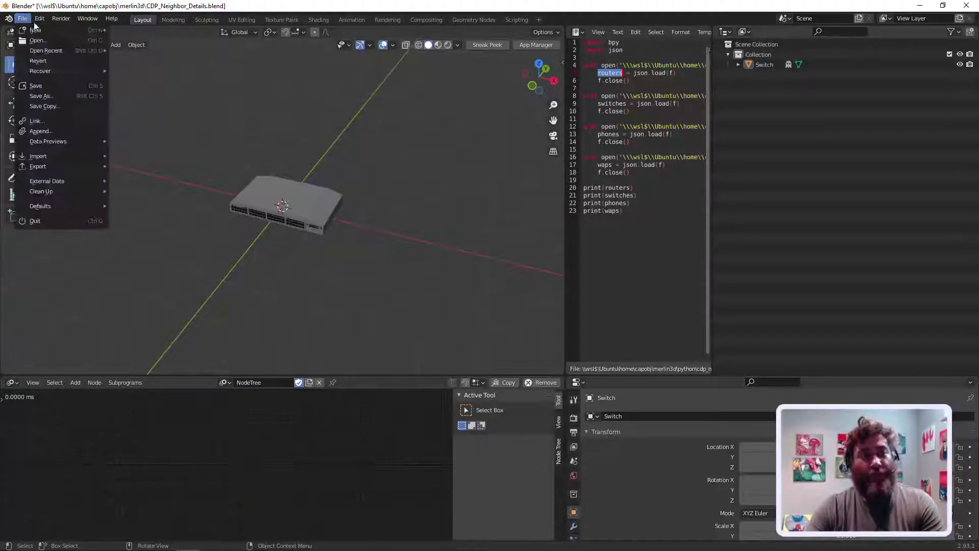
mouse_move(40, 19)
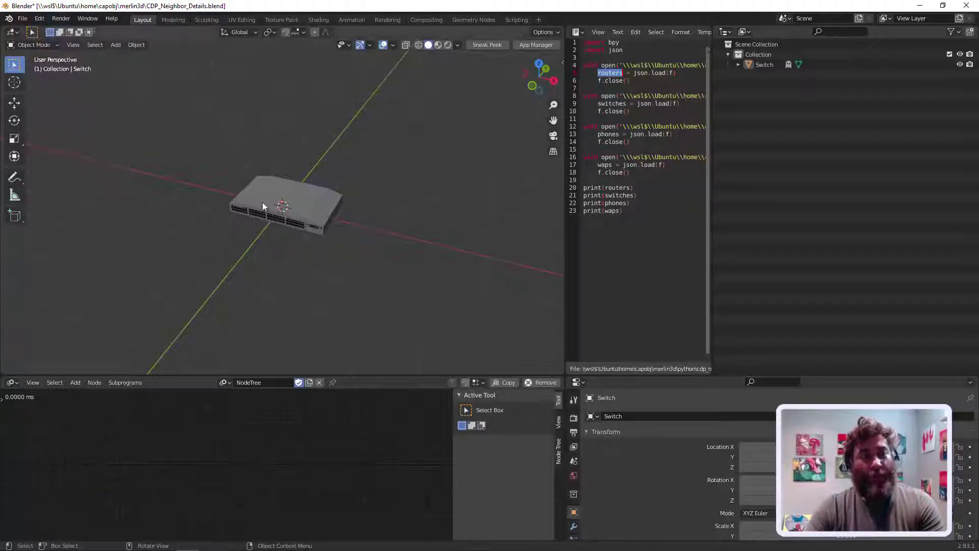
- Link the path1 object from router.blend in the merlin3d images folder into the scene and select it
left_click(23, 19)
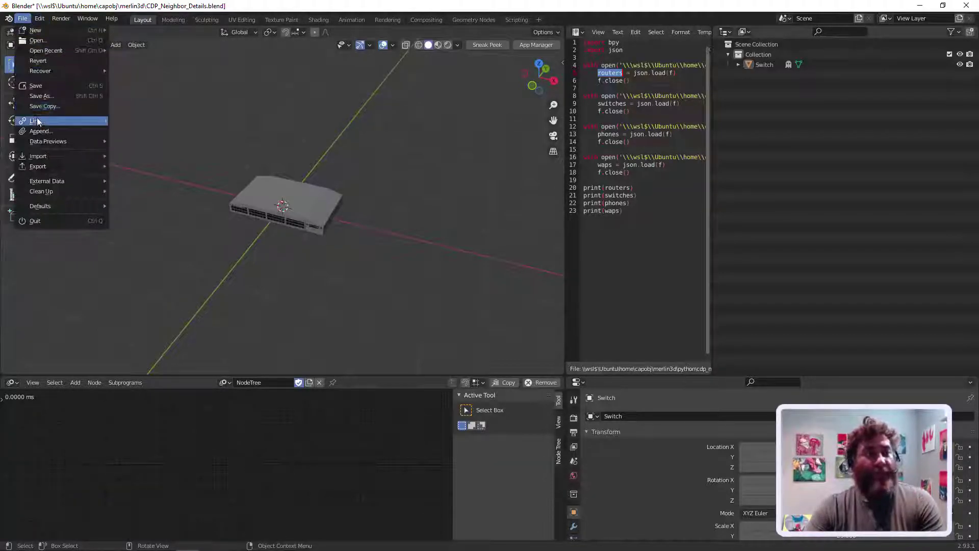
left_click(37, 122)
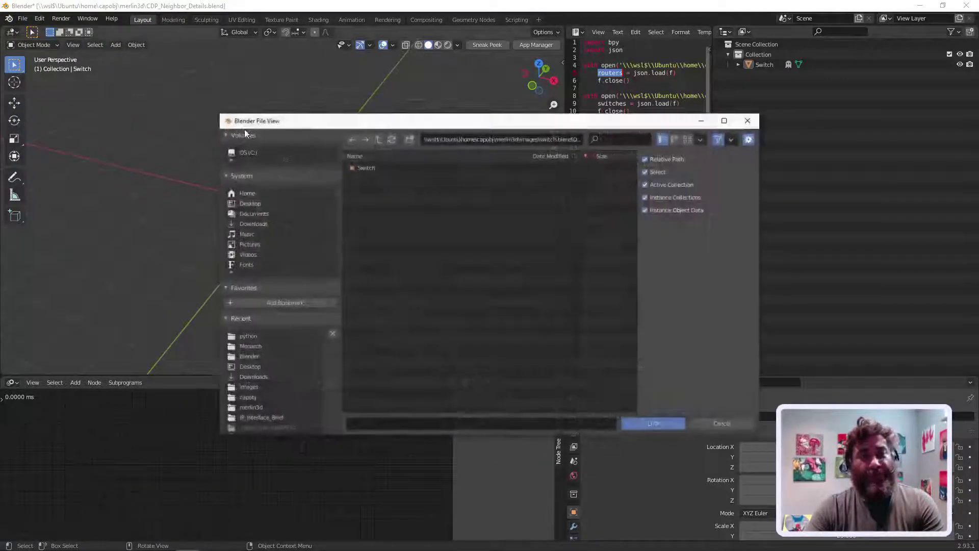
left_click(378, 140)
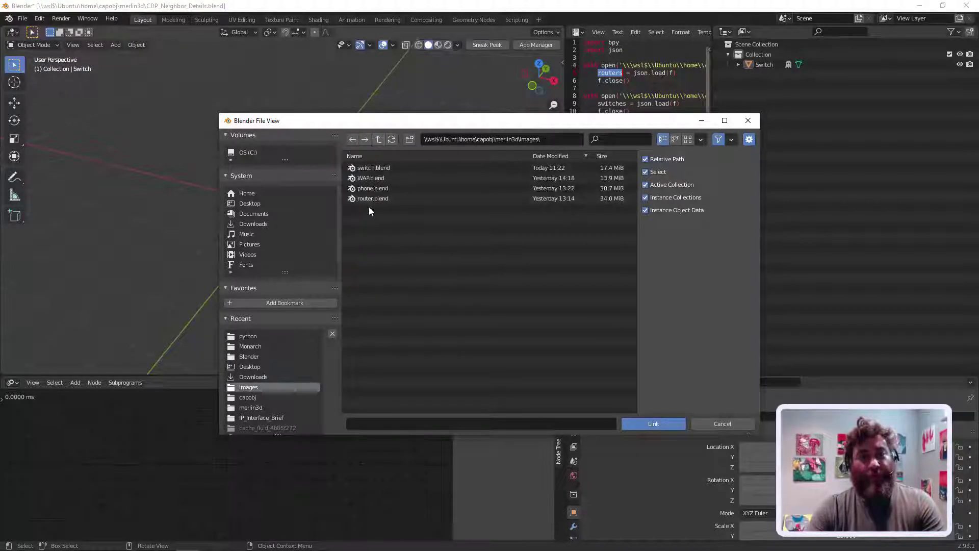
double_click(368, 198)
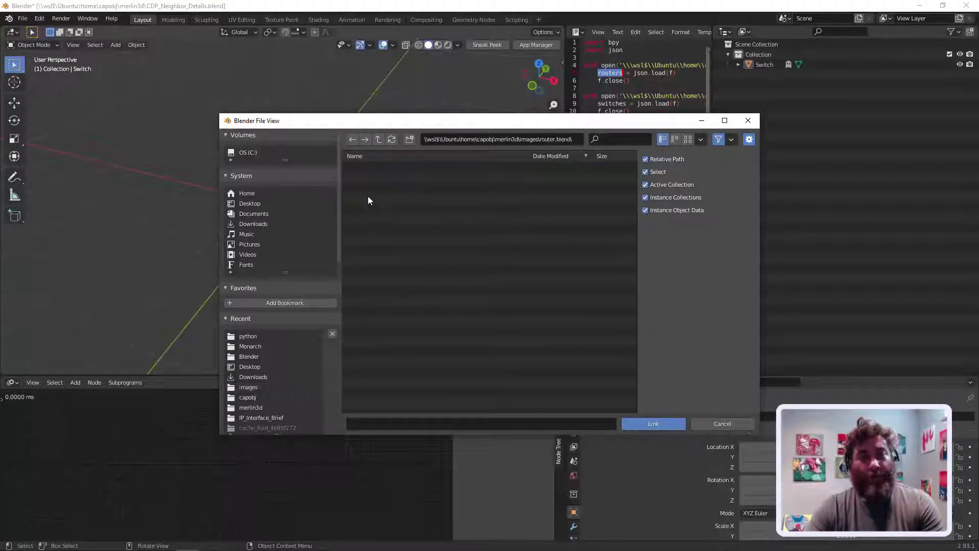
double_click(368, 229)
double_click(360, 169)
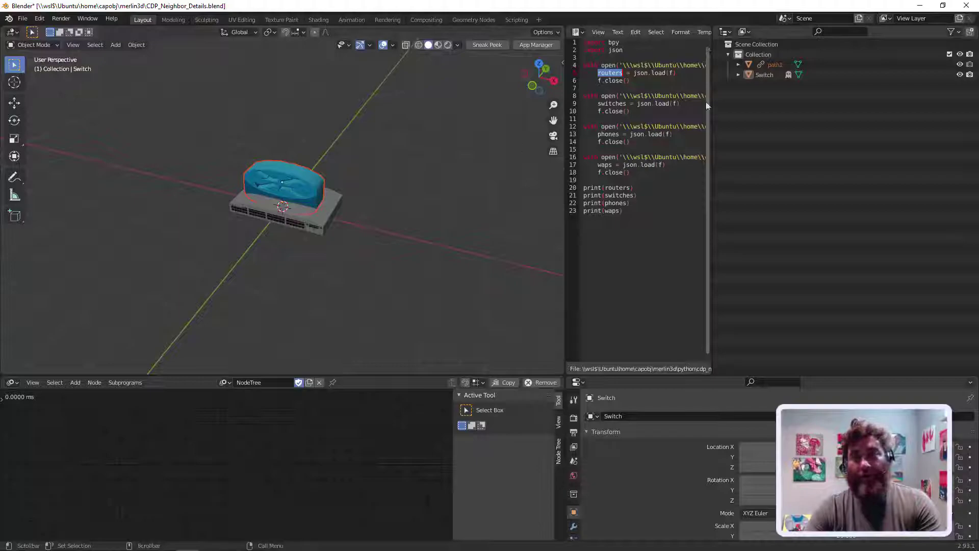
left_click(774, 64)
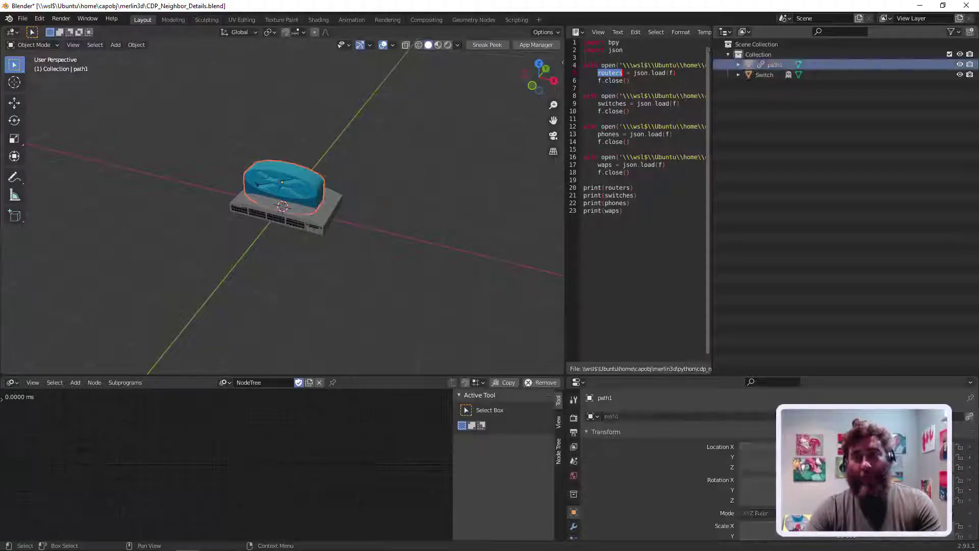
- Make a proxy of the linked path1 object and unlink the original path1 from the collection
left_click(136, 45)
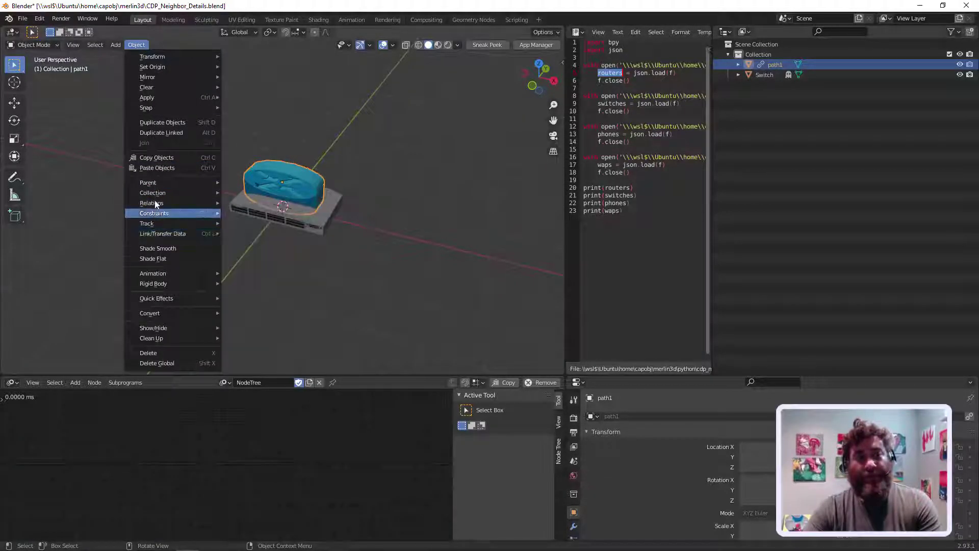
mouse_move(156, 203)
left_click(253, 202)
left_click(253, 202)
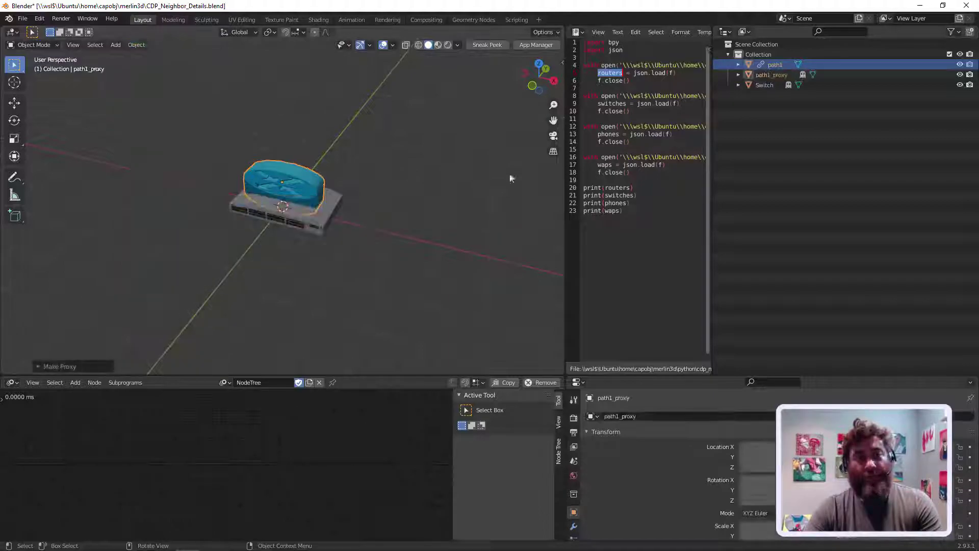
right_click(767, 62)
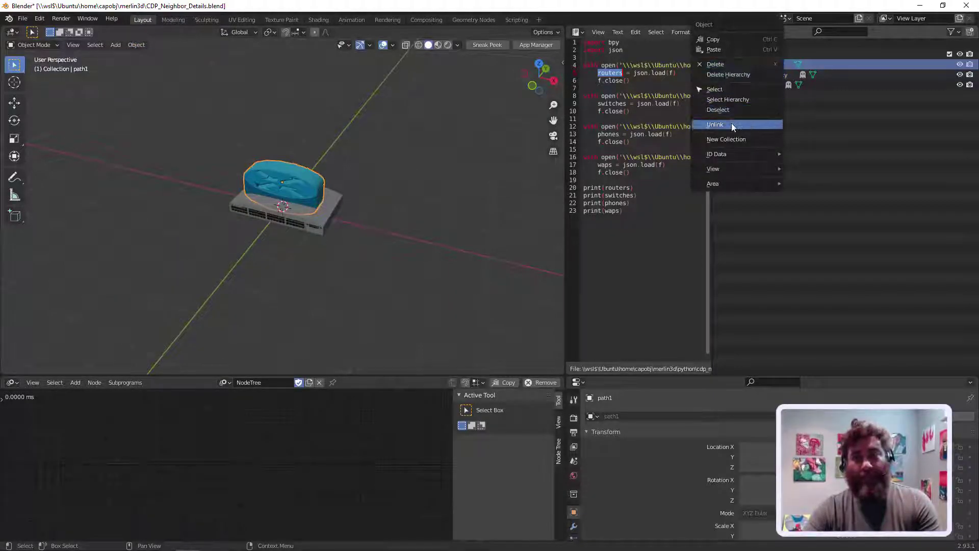
left_click(732, 124)
- Rename the path1_proxy object to Routers
left_click(763, 65)
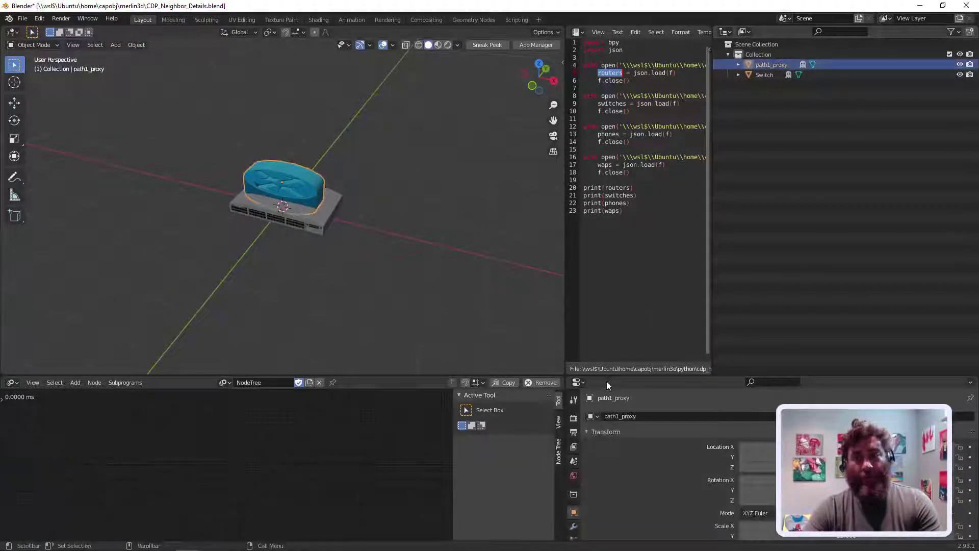
double_click(623, 419)
type("Routers")
key("Return")
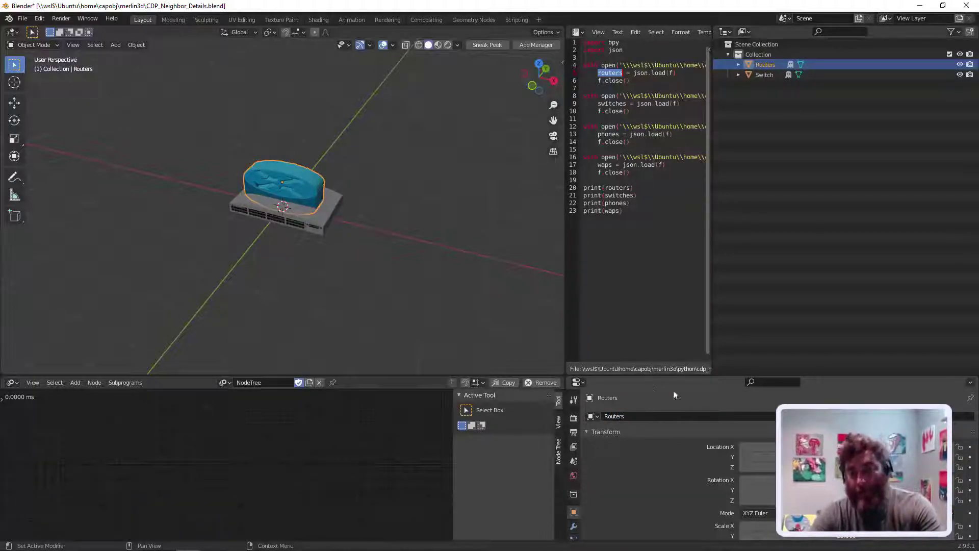
- Hide the Routers object in the viewport and enlarge the node editor and properties area to over half the window height
left_click_drag(727, 375, 729, 309)
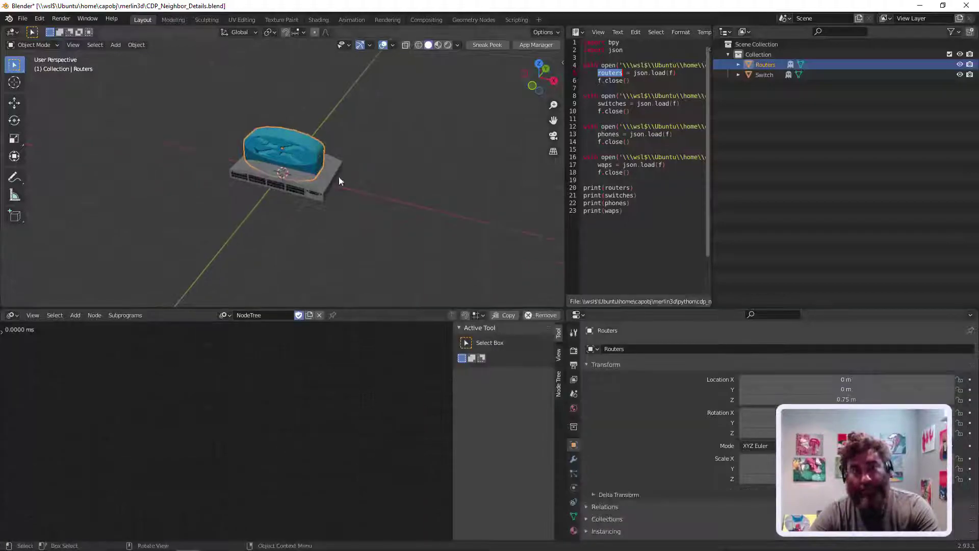
left_click(960, 64)
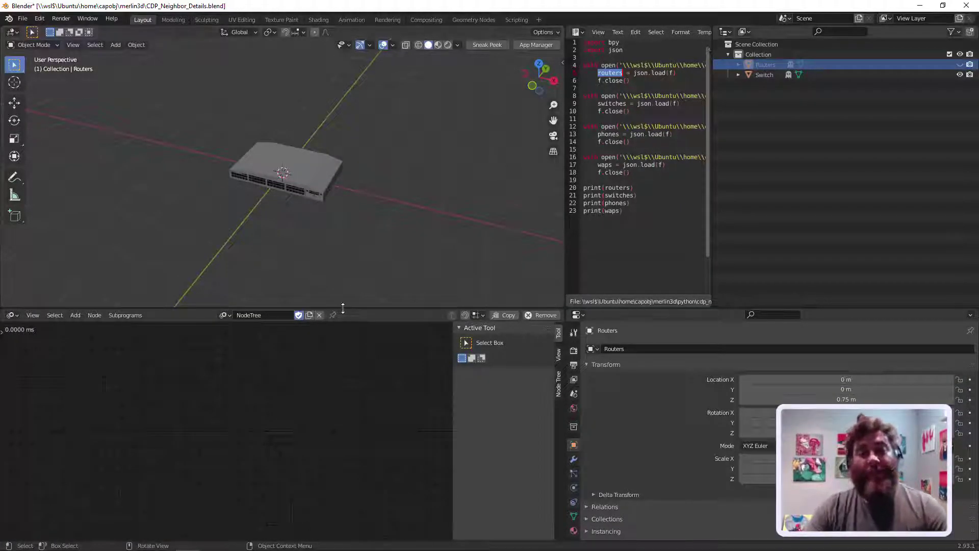
left_click_drag(342, 308, 361, 229)
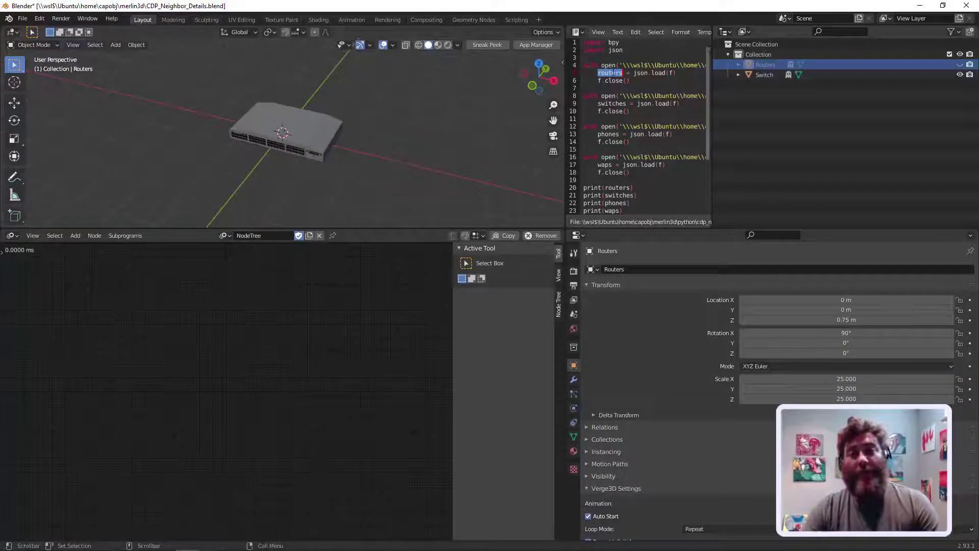
- Highlight the routers variable in the script where it is loaded from JSON and where it is printed
left_click(613, 73)
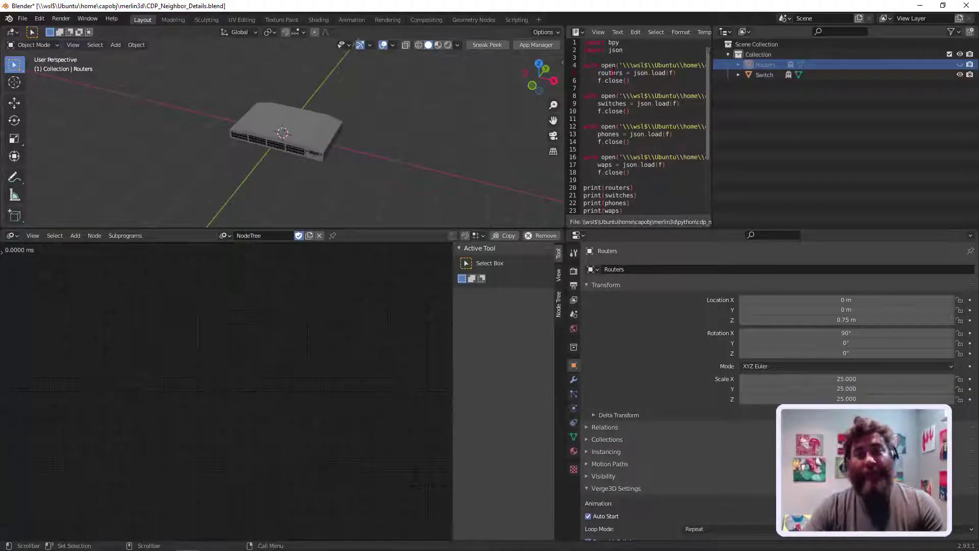
double_click(613, 73)
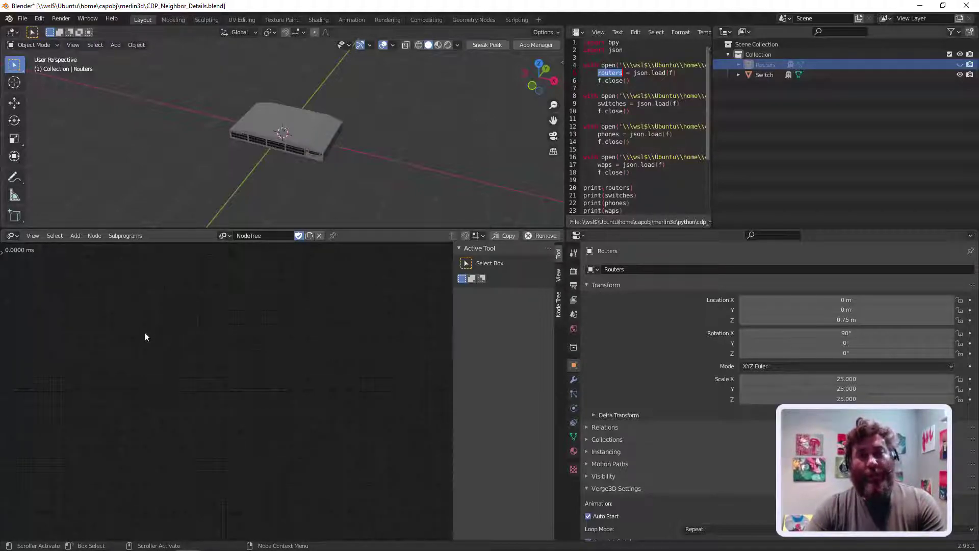
double_click(613, 73)
double_click(613, 73)
left_click(613, 73)
double_click(615, 188)
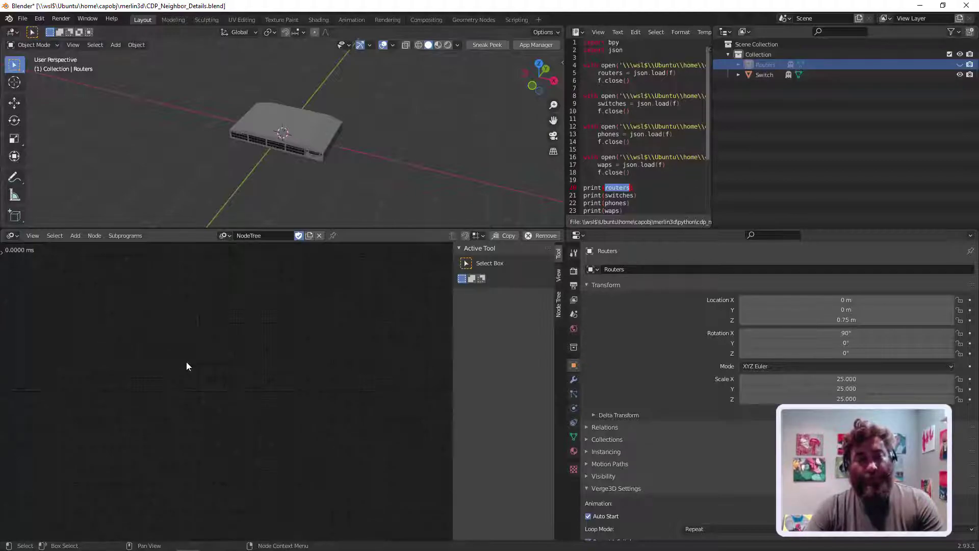
key("shift+a")
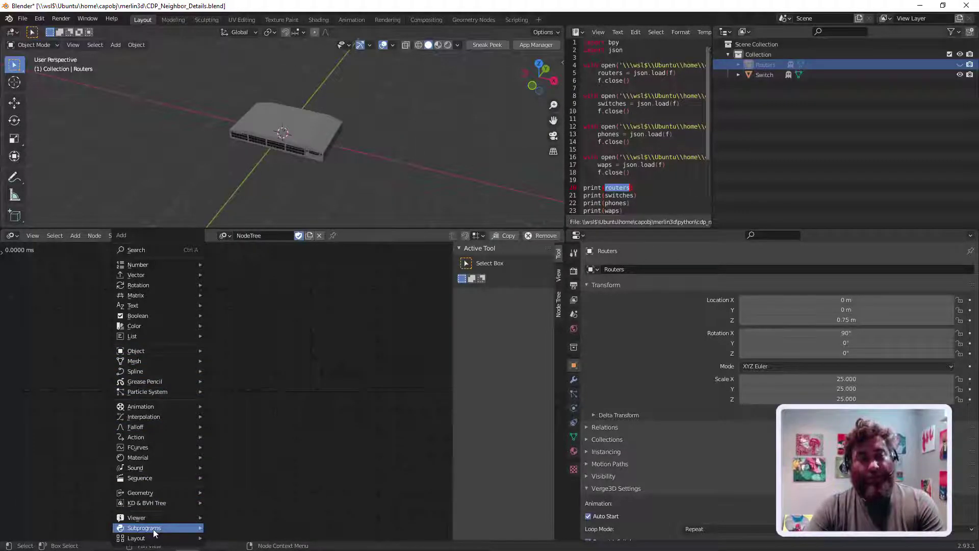
mouse_move(153, 532)
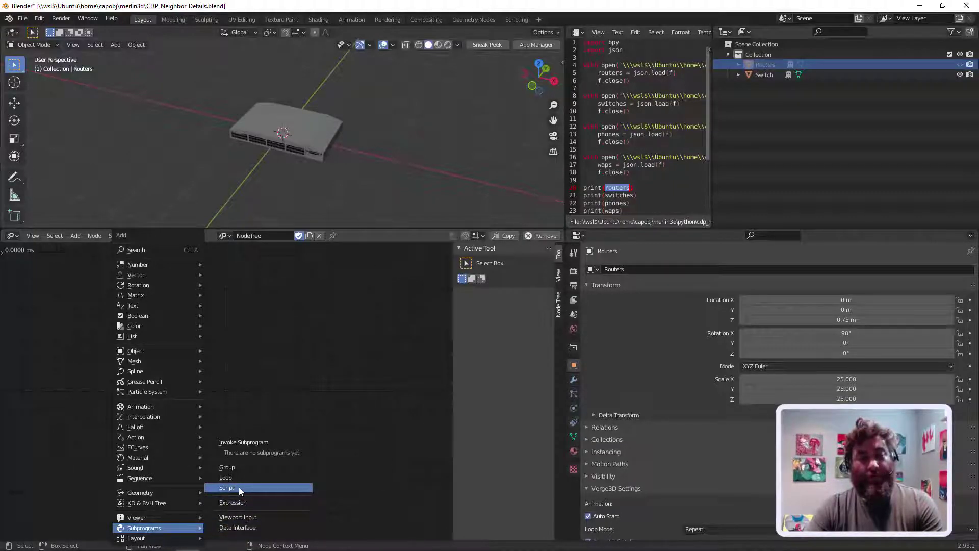
key("Escape")
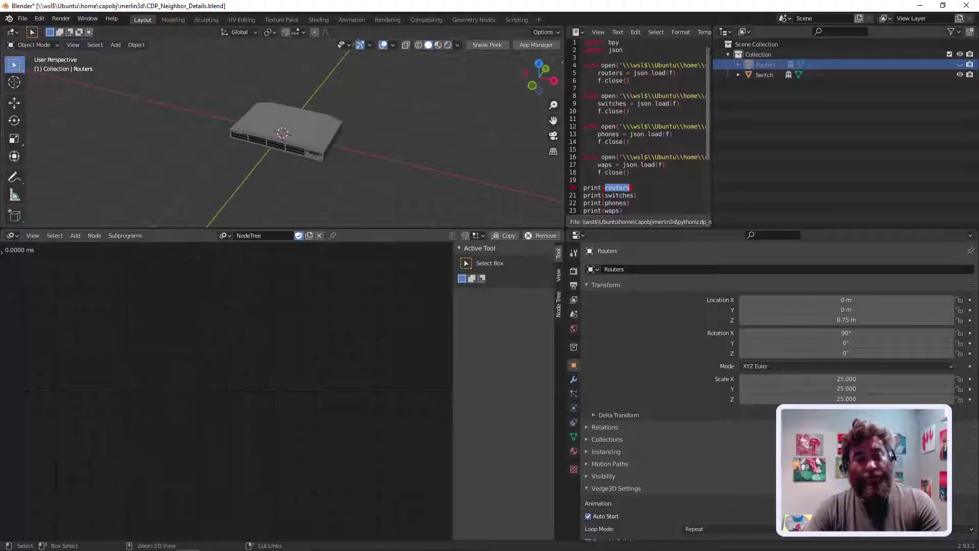
key("ctrl+a")
type("scr")
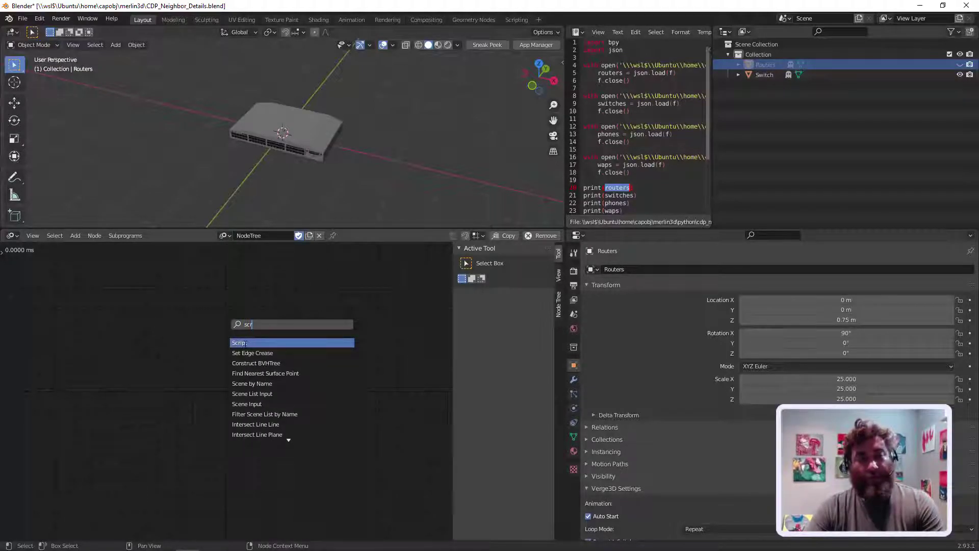
key("Escape")
- Add a Script subprogram node to the node tree and bring it into close view
key("shift+a")
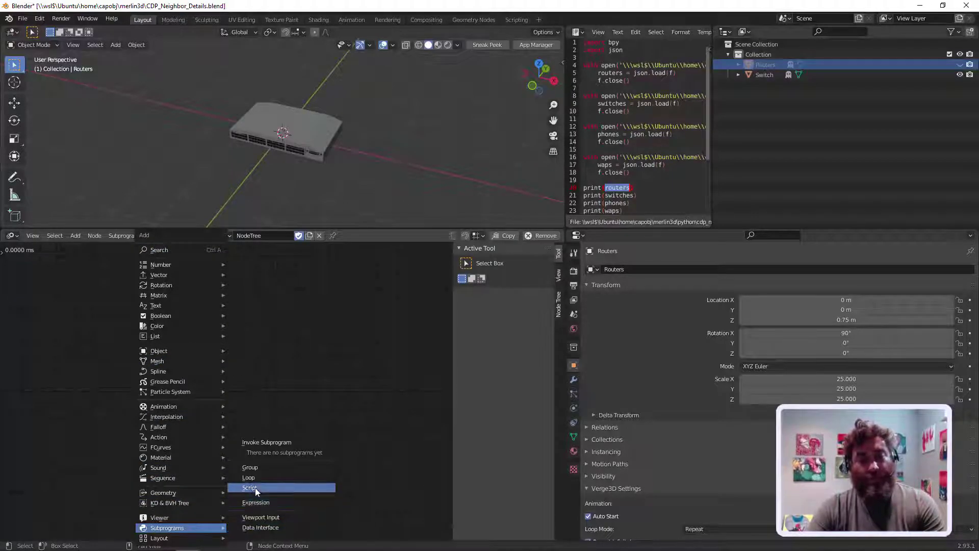
left_click(255, 488)
left_click(195, 298)
scroll(198, 299, "up", 4)
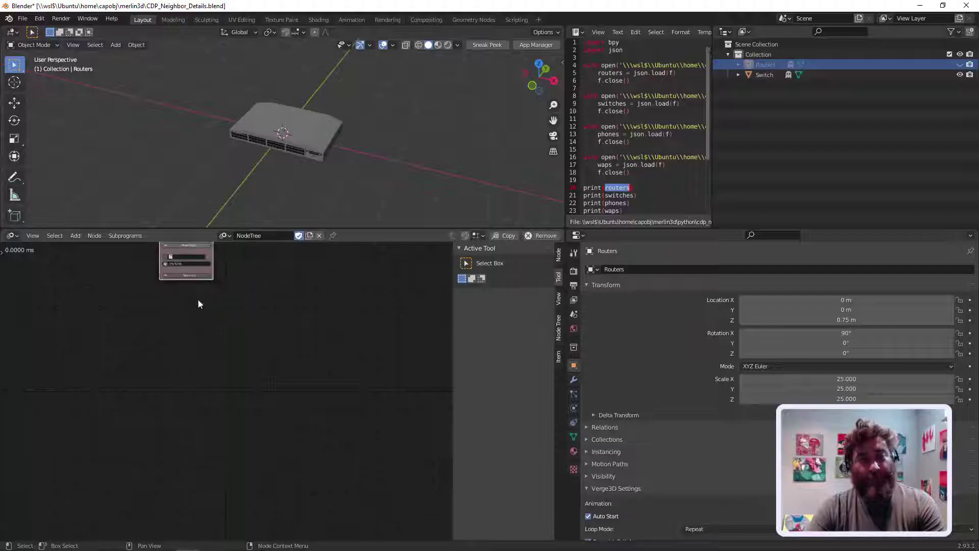
middle_click_drag(235, 393, 258, 489)
scroll(259, 387, "up", 4)
middle_click_drag(261, 365, 269, 394)
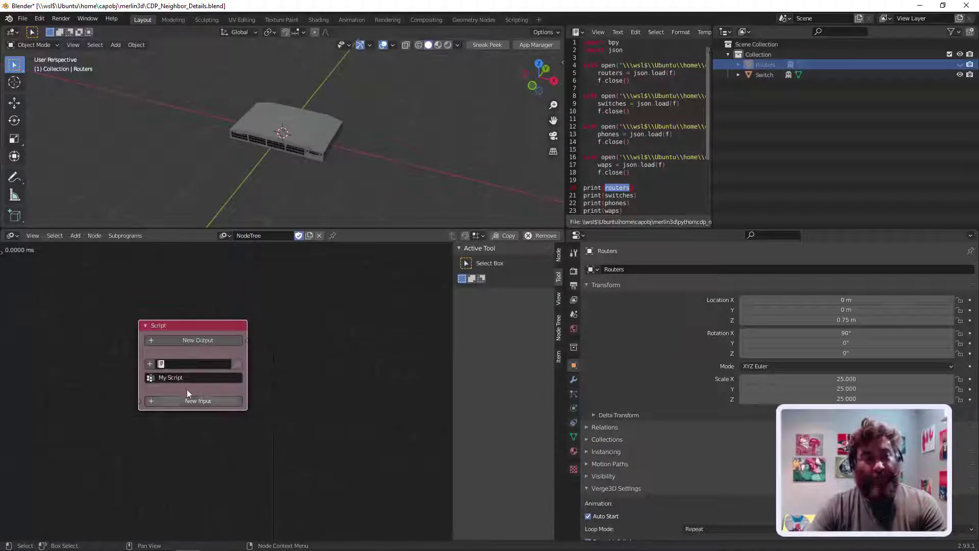
- Name the Script node's subprogram Routers_Script and assign it the cdp_neighbor_details_blender.py text
left_click(185, 378)
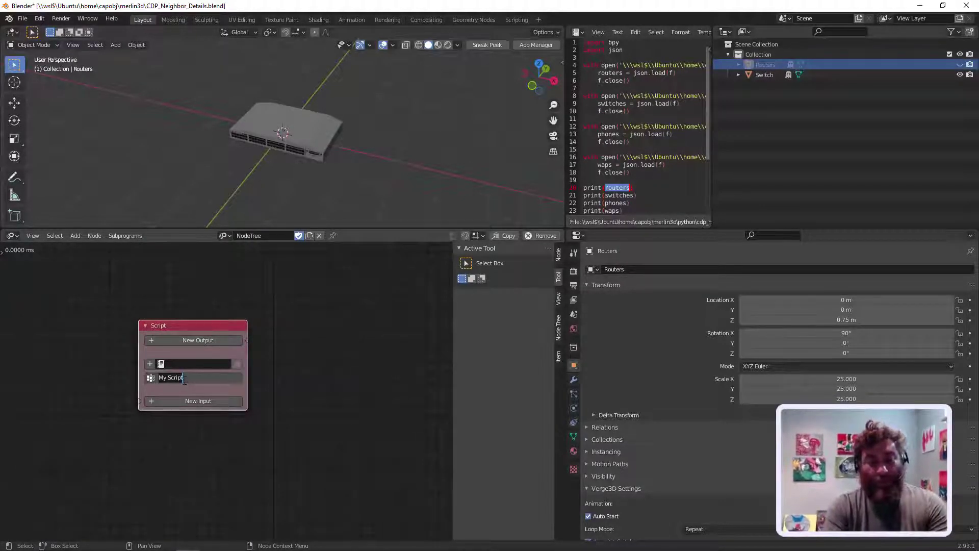
type("Routers S")
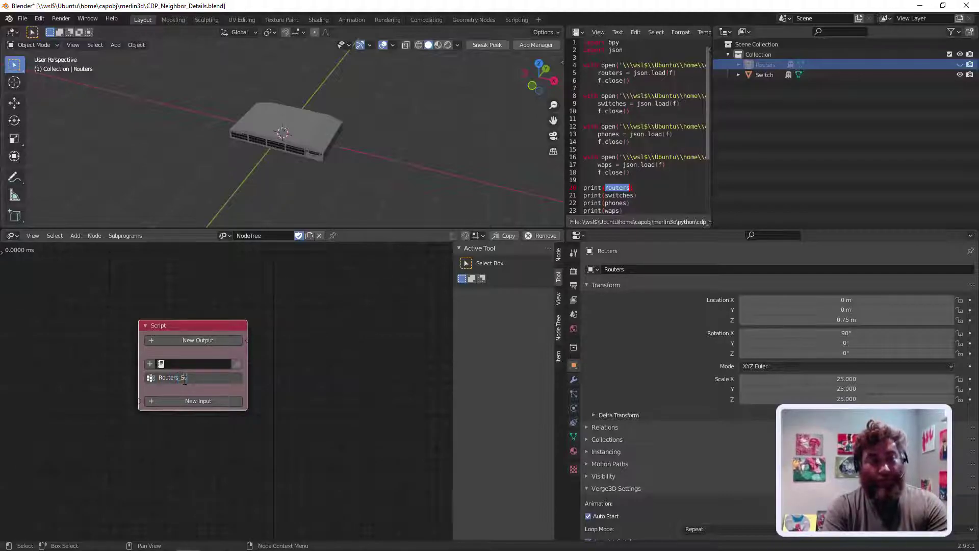
type("cript")
key("Return")
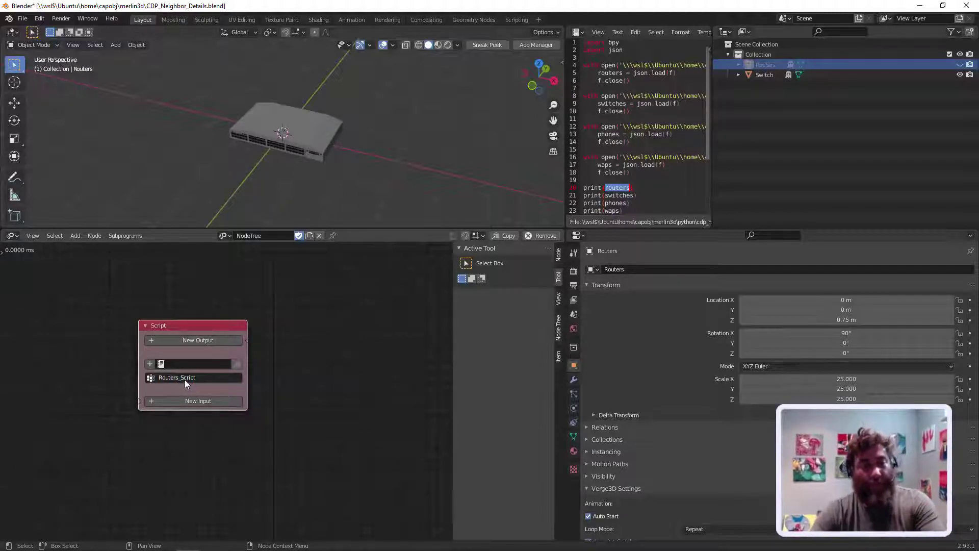
left_click(167, 364)
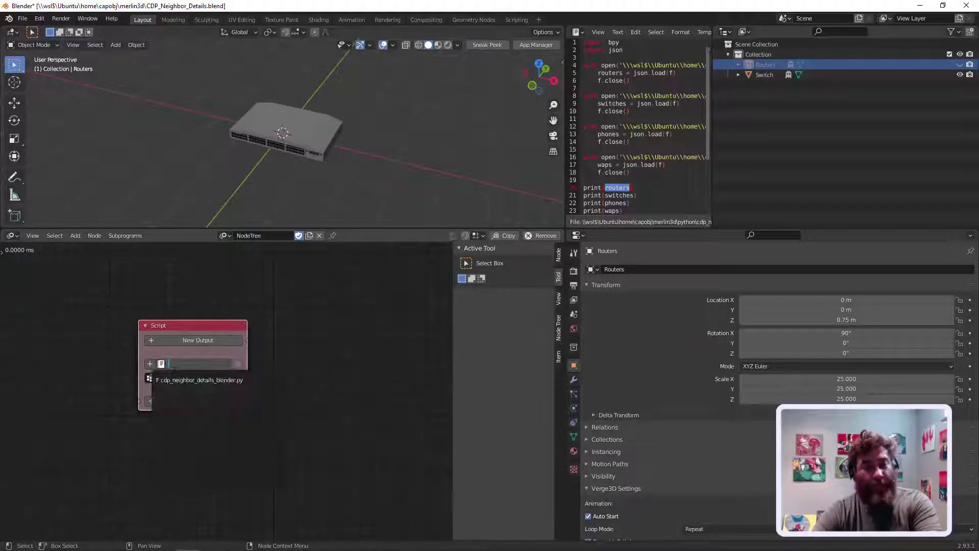
left_click(173, 379)
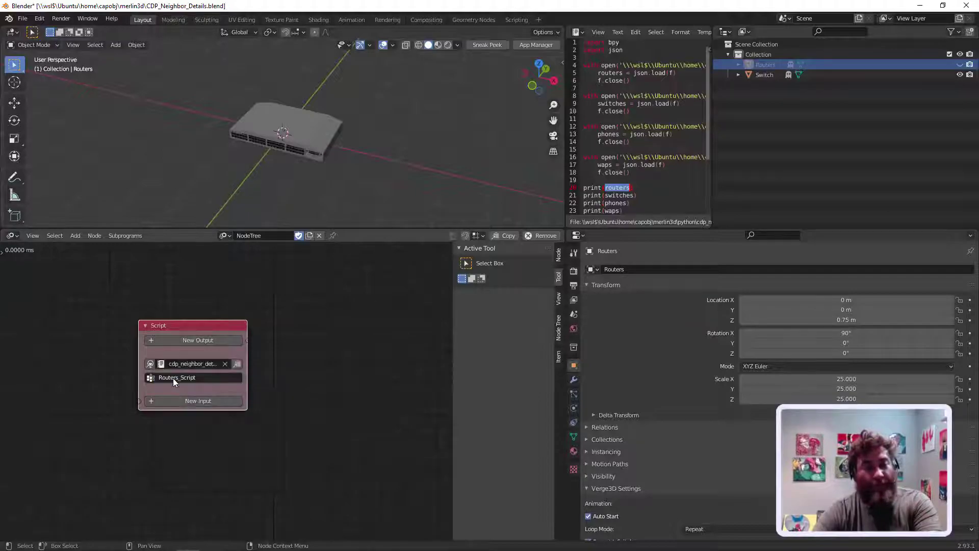
- Add a Generic List output to the Routers_Script node
left_click(187, 342)
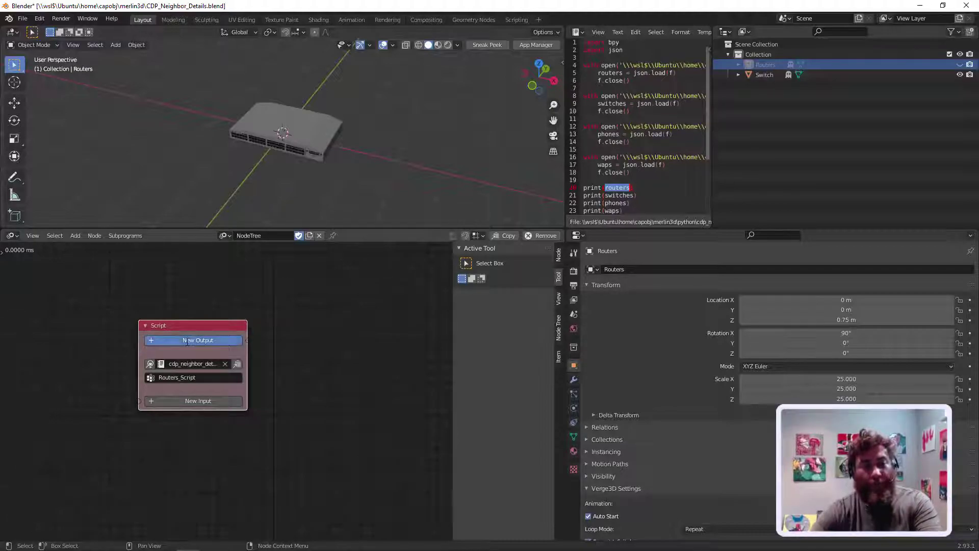
type("gene")
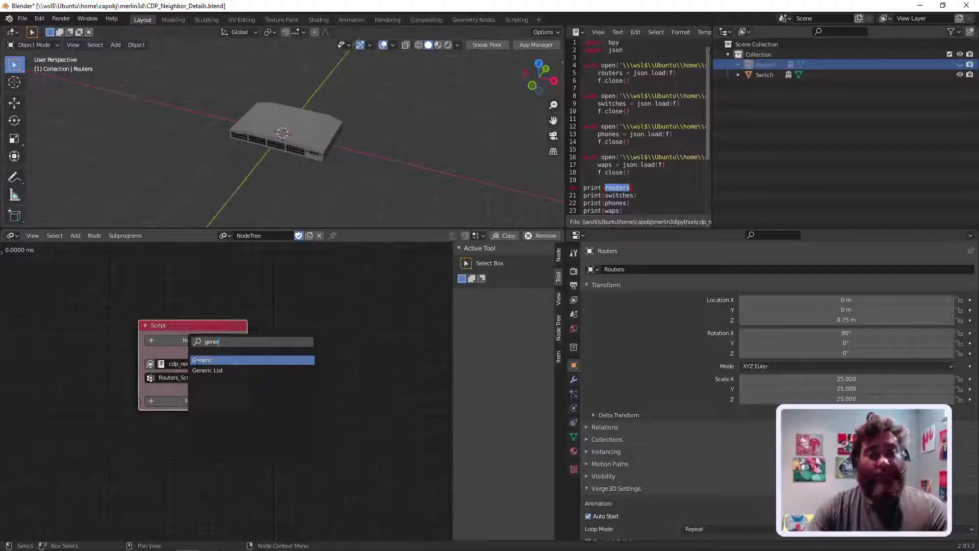
type("r")
left_click(199, 370)
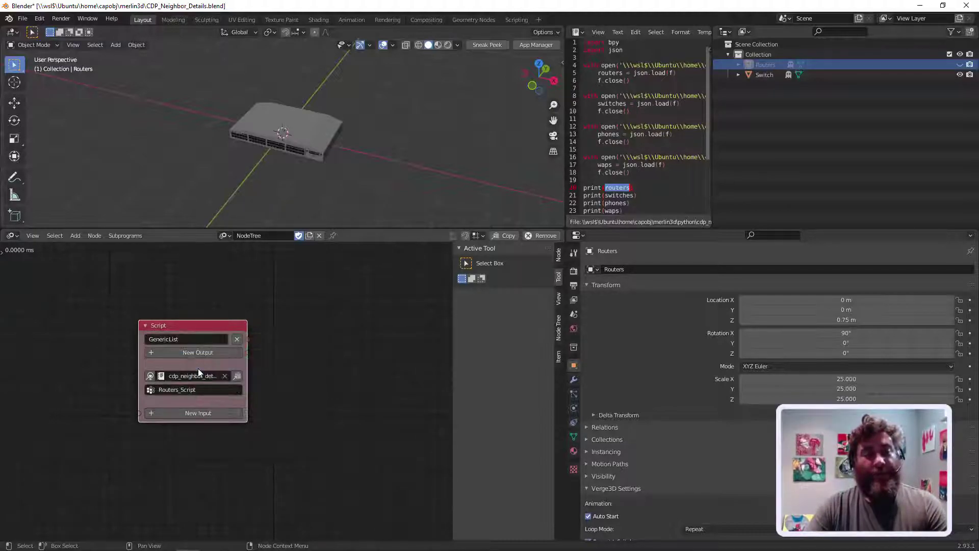
left_click(188, 341)
key("Return")
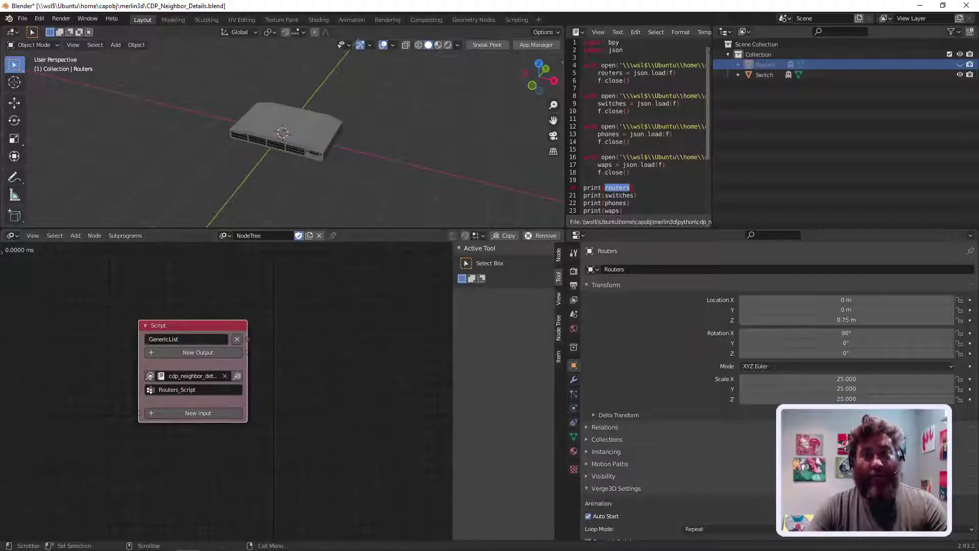
- Rename the script node's GenericList output to routers, copying the variable name from the Python script
left_click(610, 76)
double_click(610, 73)
key("ctrl+c")
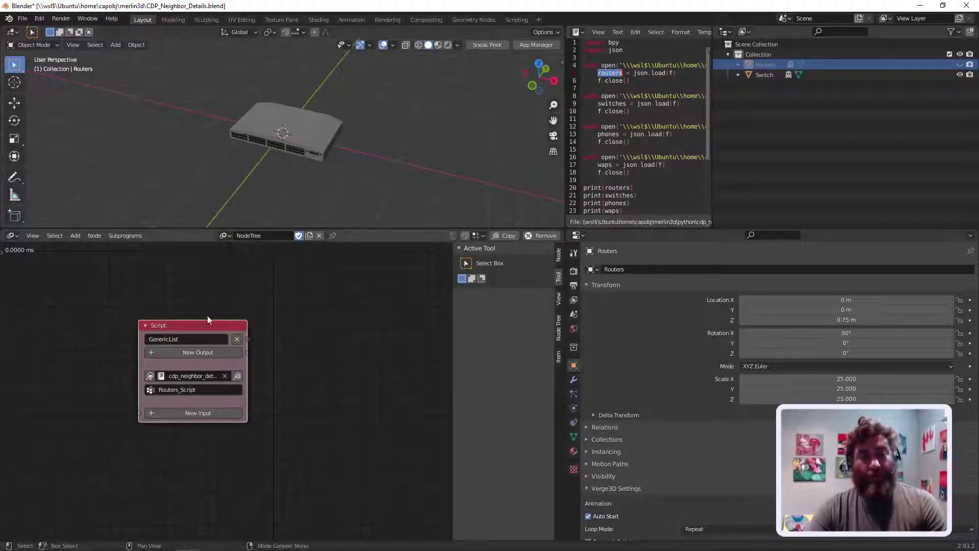
double_click(174, 340)
key("ctrl+v")
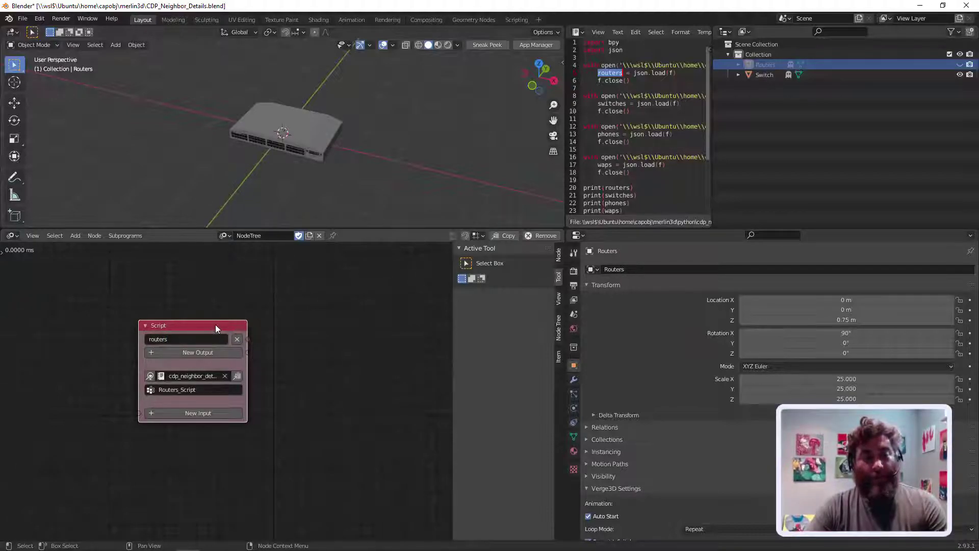
- Create an Invoke Subprogram node for Routers_Script and place it just below the Script node
key("w")
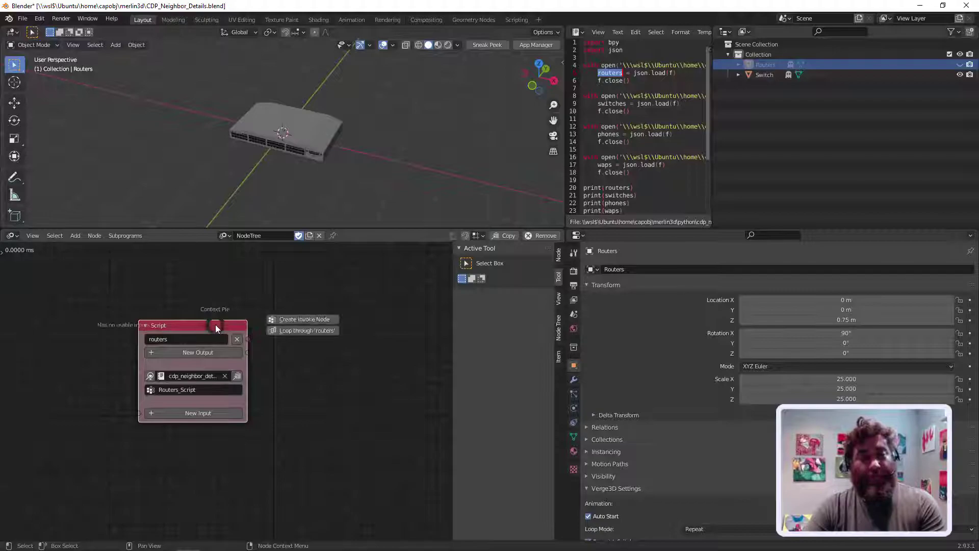
left_click(304, 319)
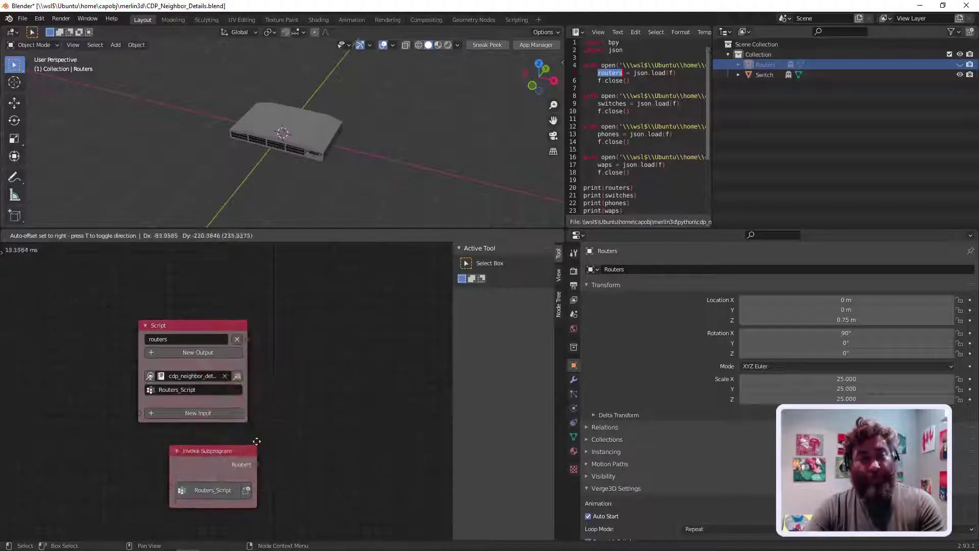
left_click(236, 447)
scroll(324, 370, "down", 3)
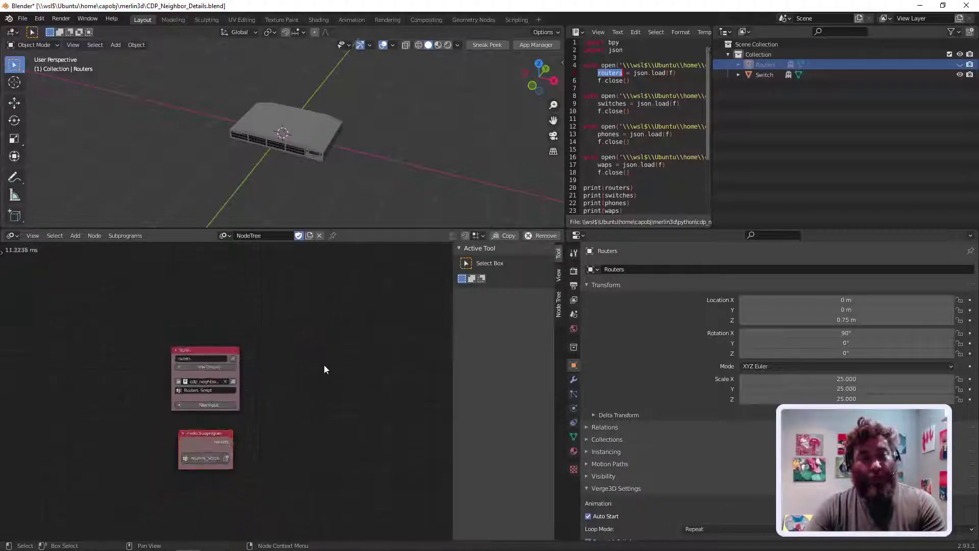
scroll(325, 367, "down", 4)
middle_click_drag(317, 367, 249, 349)
scroll(244, 359, "up", 8)
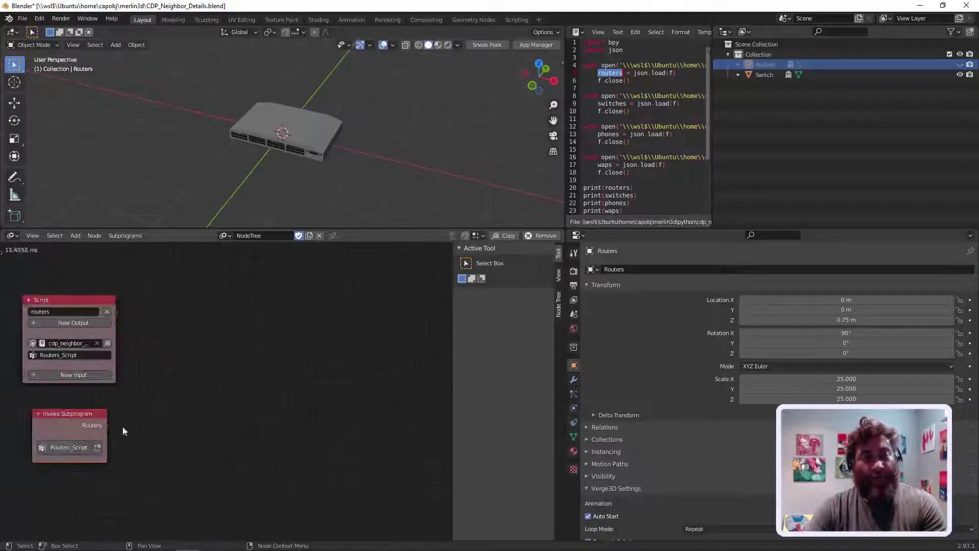
left_click_drag(107, 425, 268, 362)
scroll(264, 359, "down", 2)
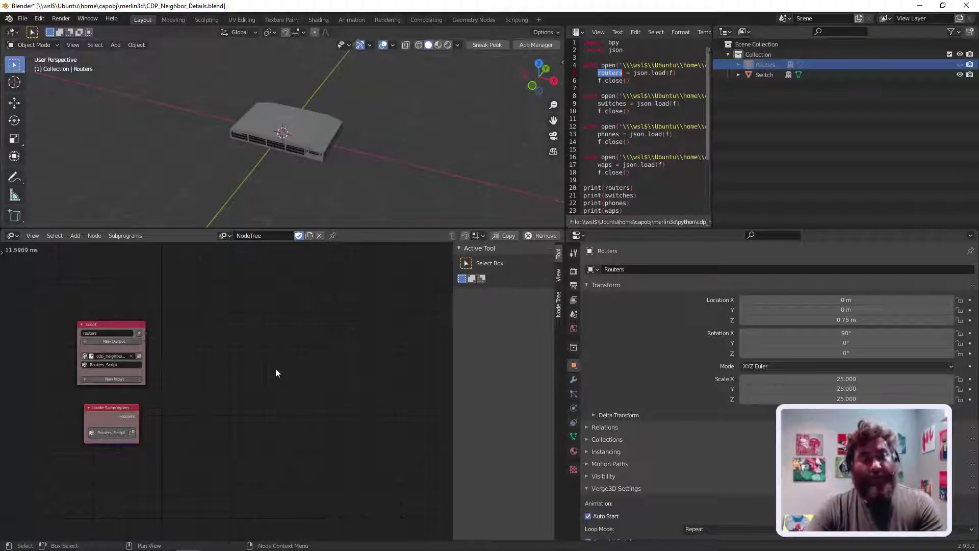
scroll(273, 364, "down", 2)
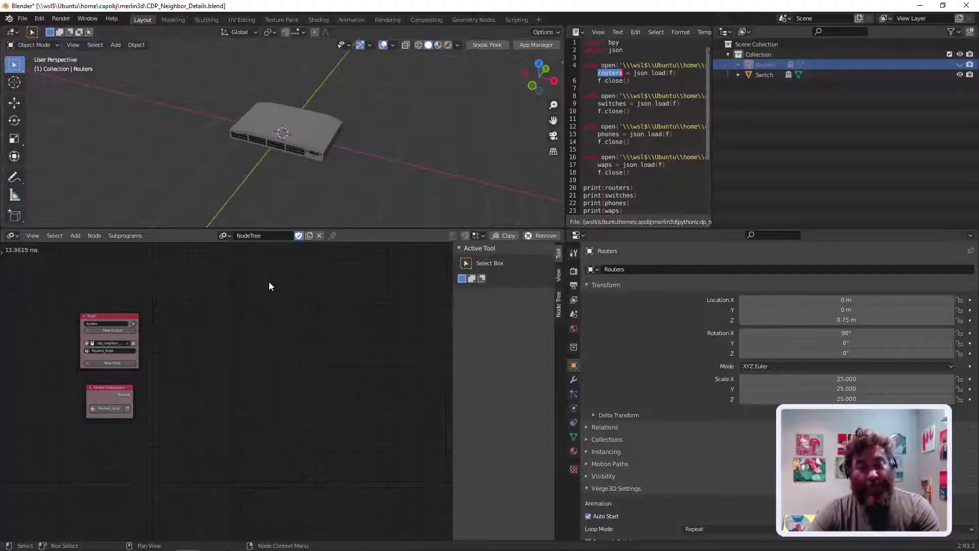
- Add an Object Instancer node with Copy Full Object and Deep Copy enabled, and set its source object to Routers
key("shift+a")
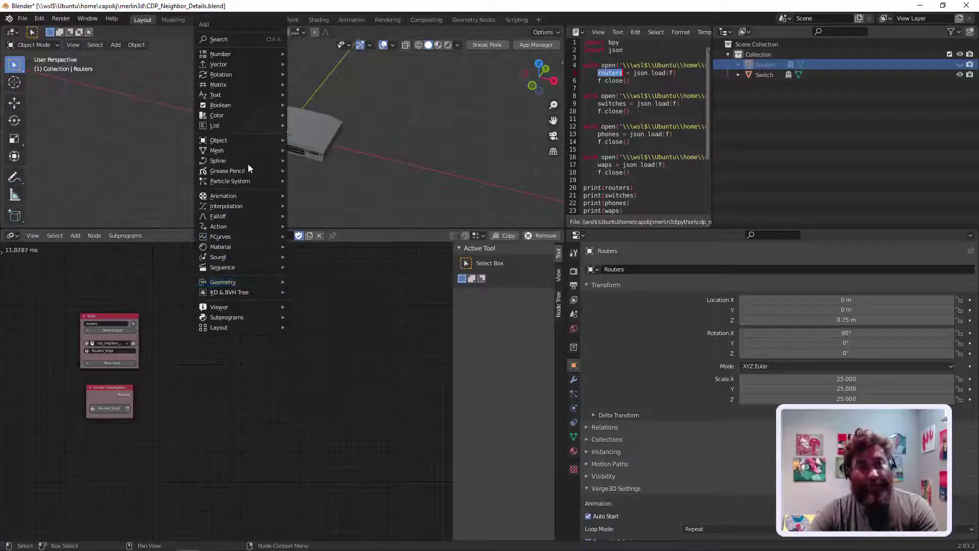
mouse_move(239, 140)
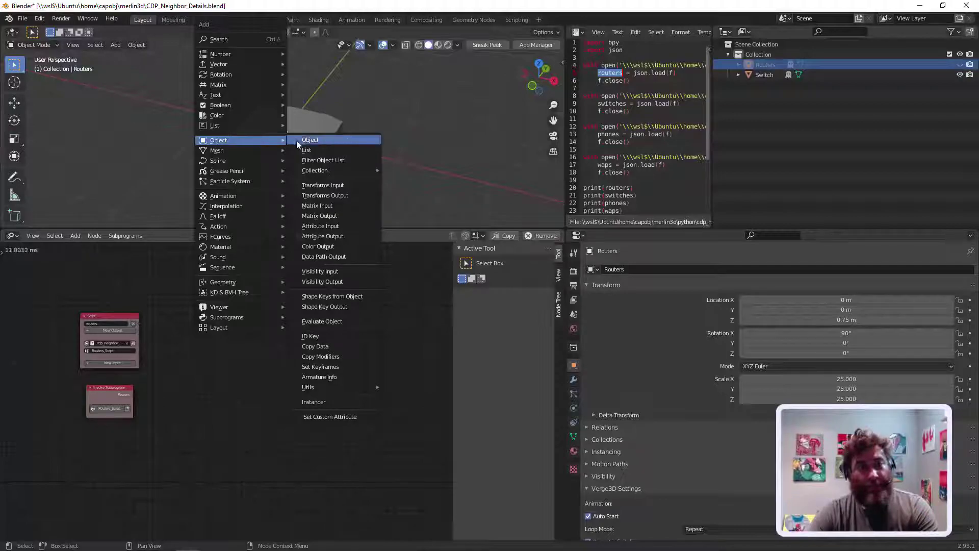
left_click(317, 402)
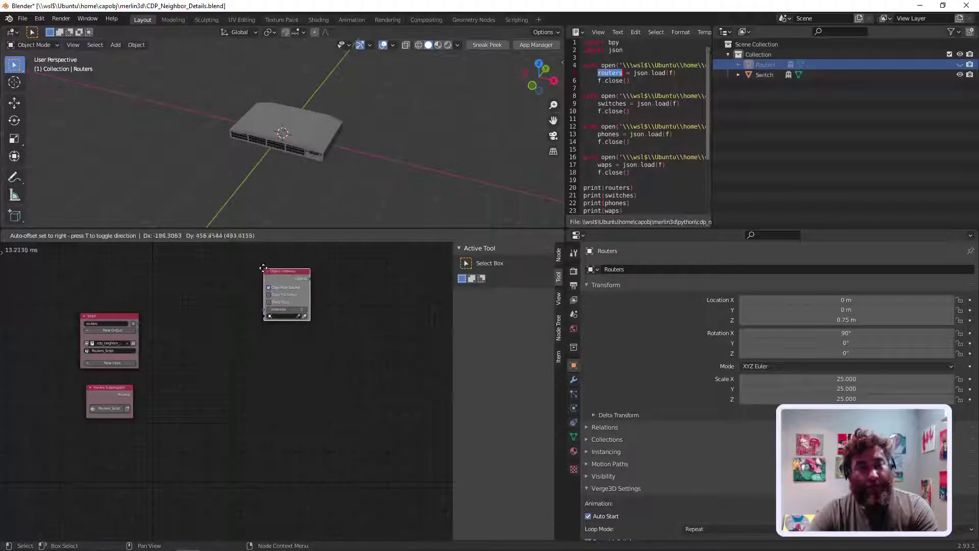
left_click(264, 272)
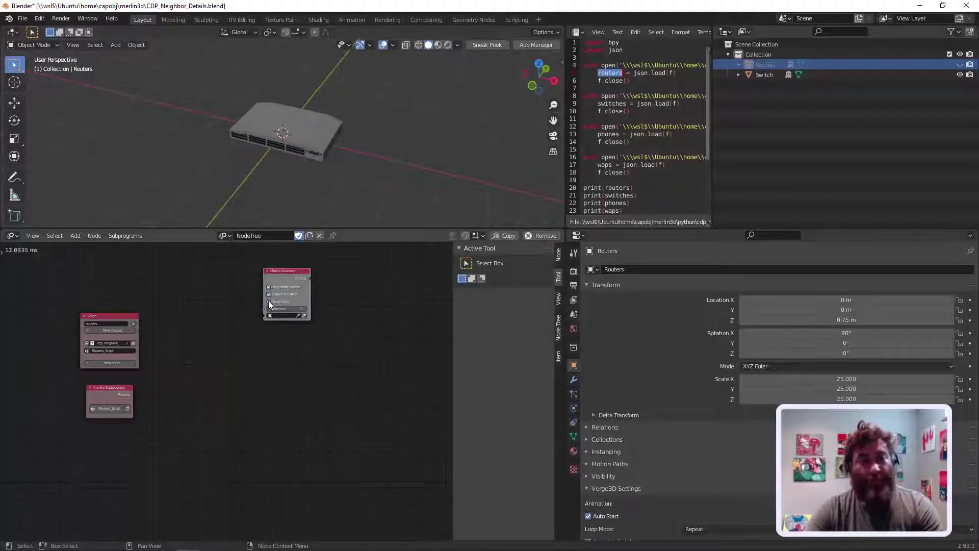
left_click(268, 302)
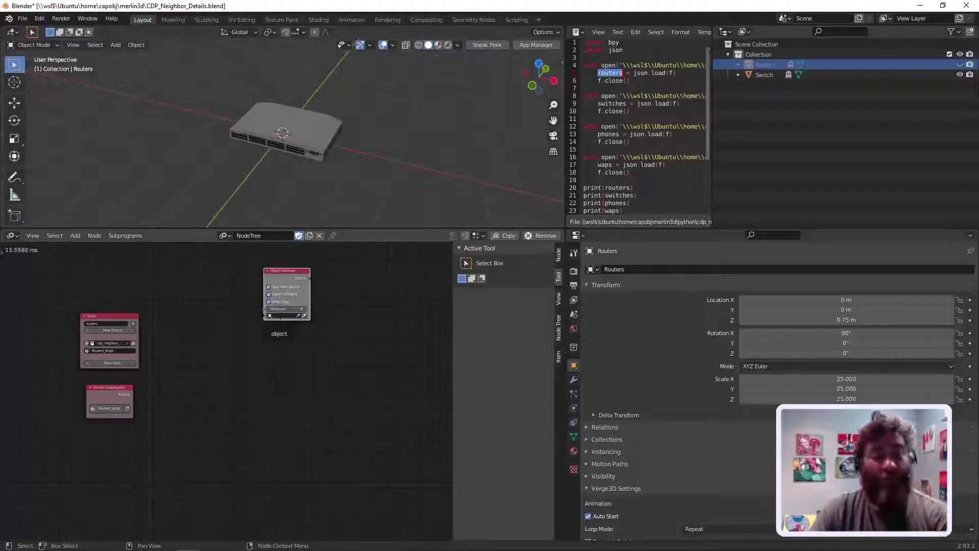
left_click(280, 316)
left_click(279, 327)
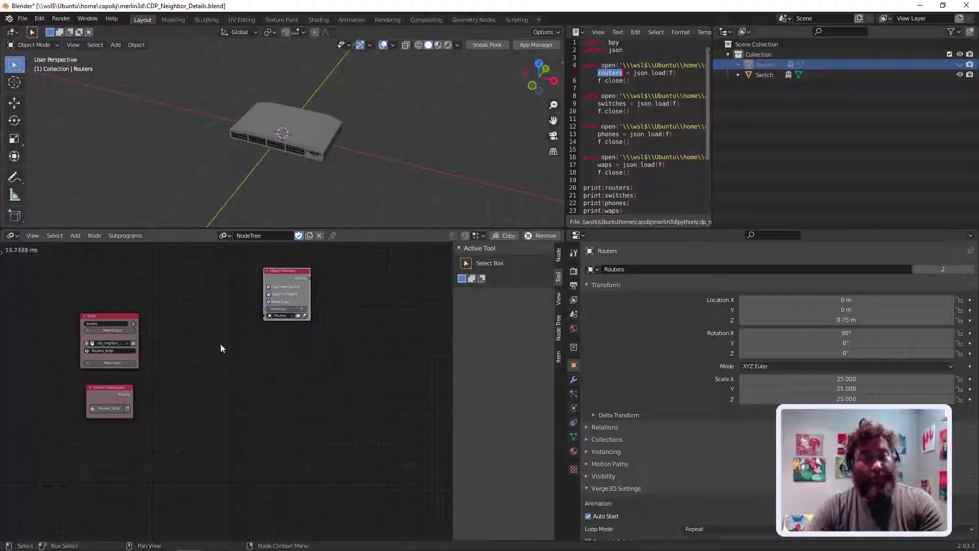
- Link the Invoke Subprogram node's Routers output to the Object Instancer's instances input, and check the generated router copies
left_click_drag(133, 393, 265, 309)
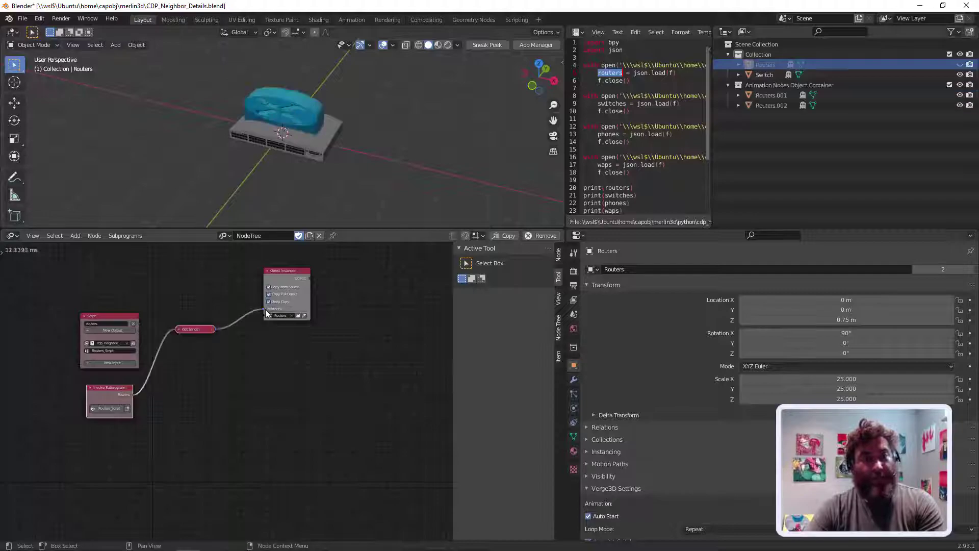
left_click(771, 96)
left_click(761, 105)
scroll(354, 128, "down", 5)
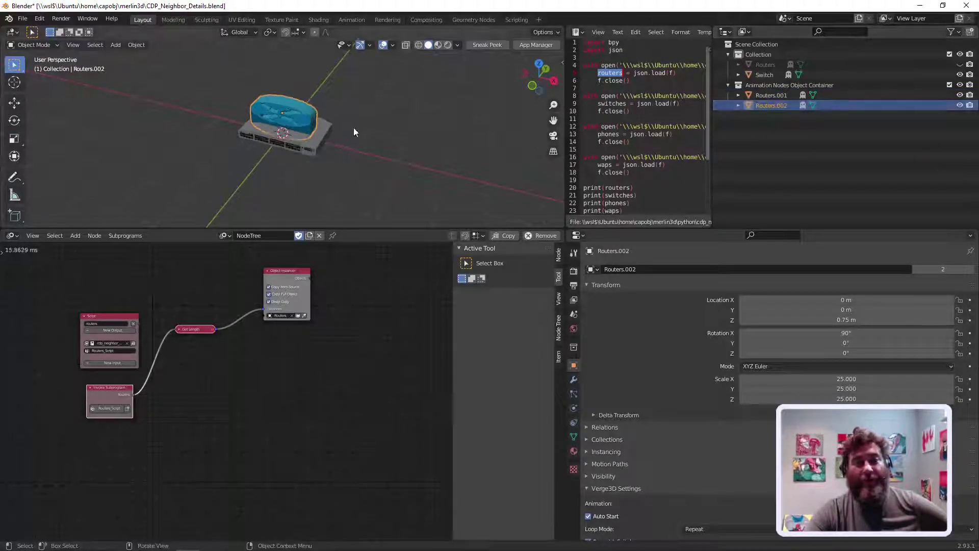
middle_click_drag(356, 127, 471, 110)
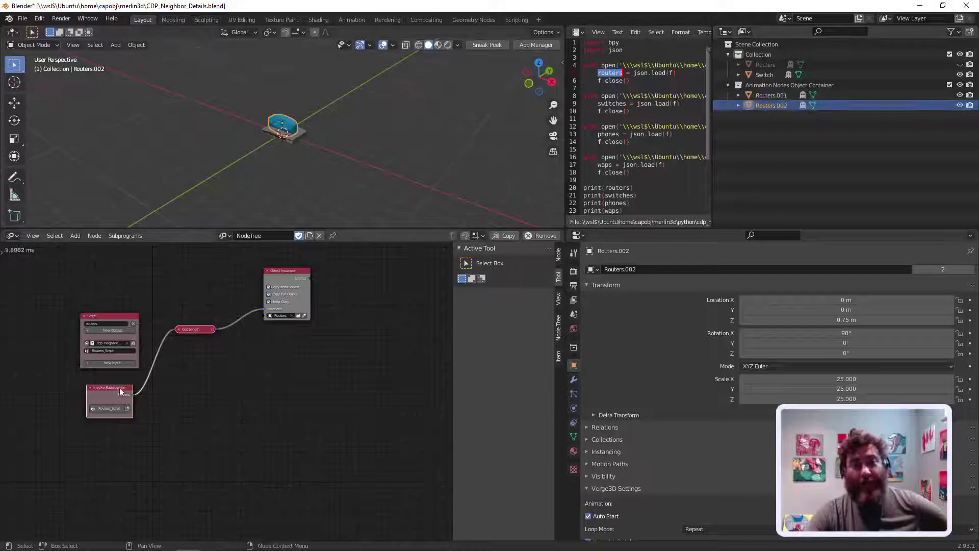
- Space out the Get Length and Object Instancer nodes in the node tree
left_click_drag(194, 332, 212, 342)
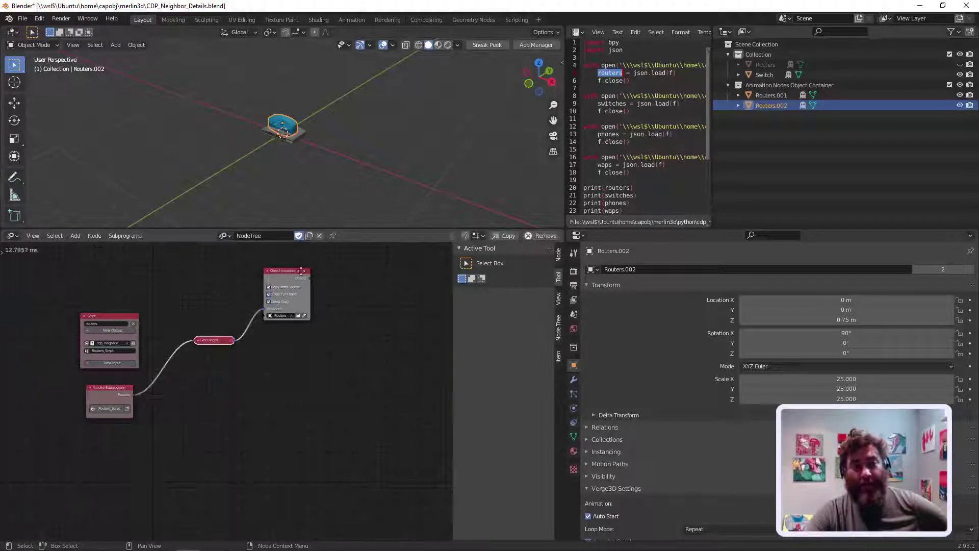
left_click_drag(301, 271, 325, 269)
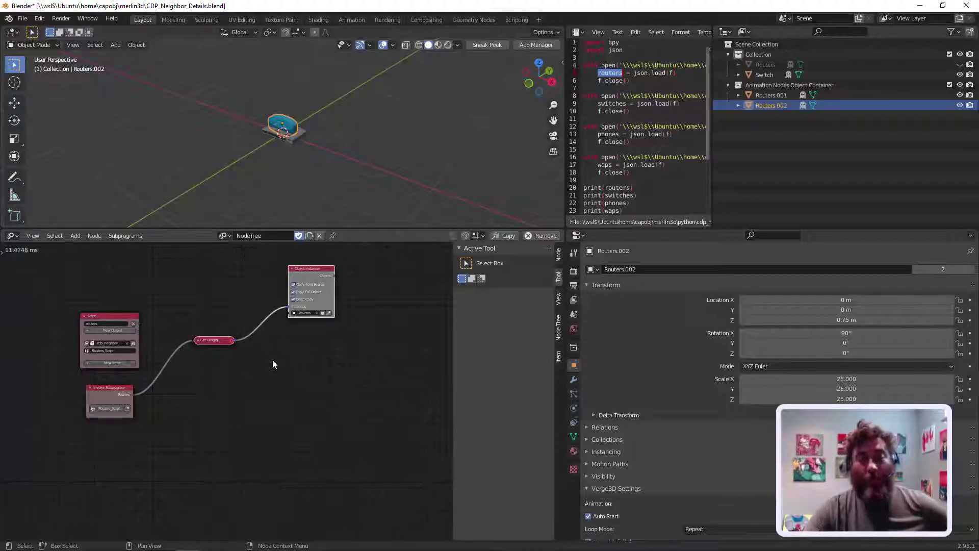
scroll(286, 367, "down", 1)
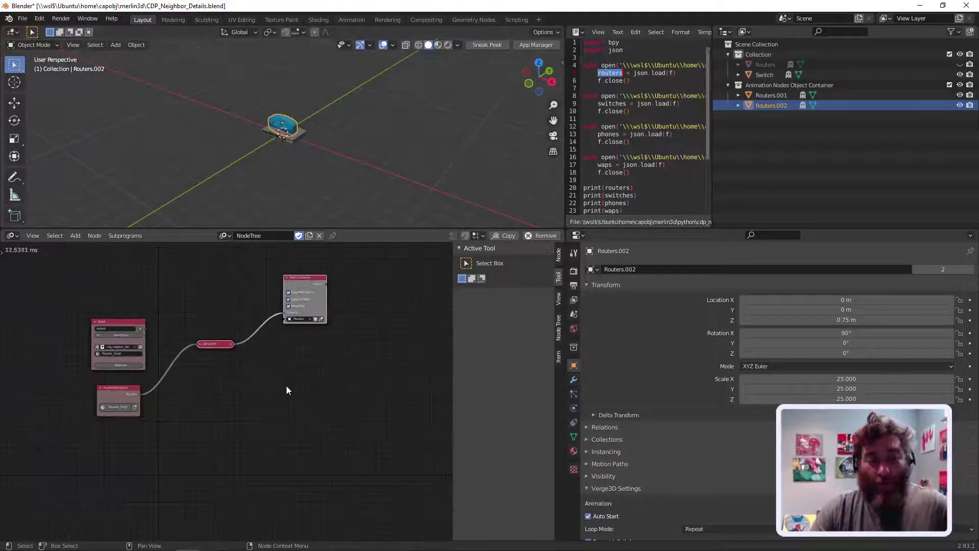
middle_click_drag(287, 386, 283, 302)
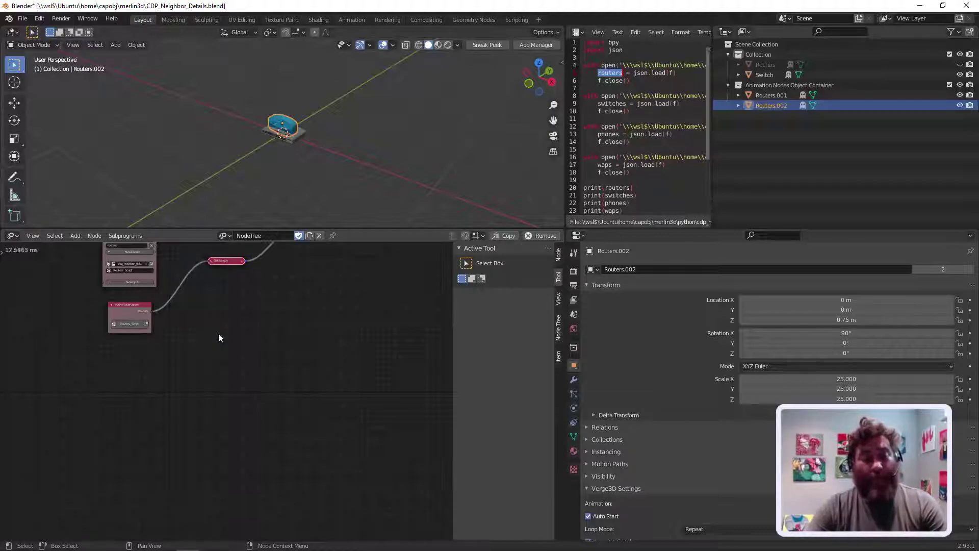
scroll(262, 330, "down", 5)
middle_click_drag(265, 350, 247, 373)
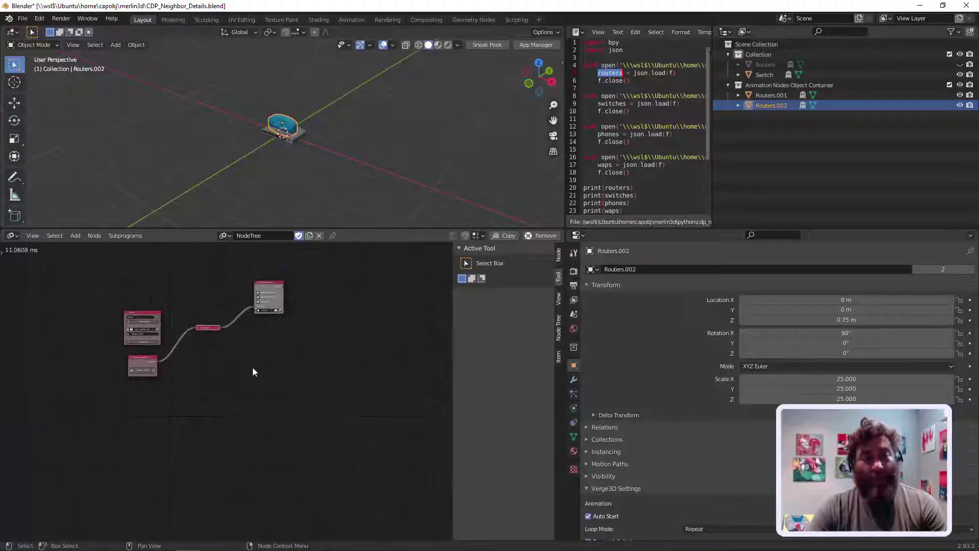
- Set the node tree's auto execution to Tree Changed, Frame Changed and Property Changed instead of Always
left_click(558, 328)
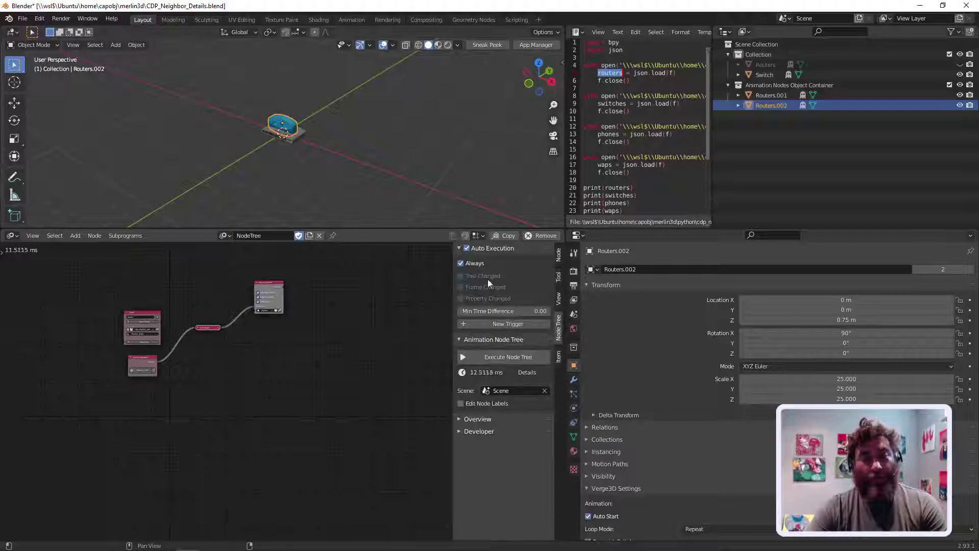
left_click(461, 263)
left_click(462, 276)
left_click(462, 287)
left_click(462, 298)
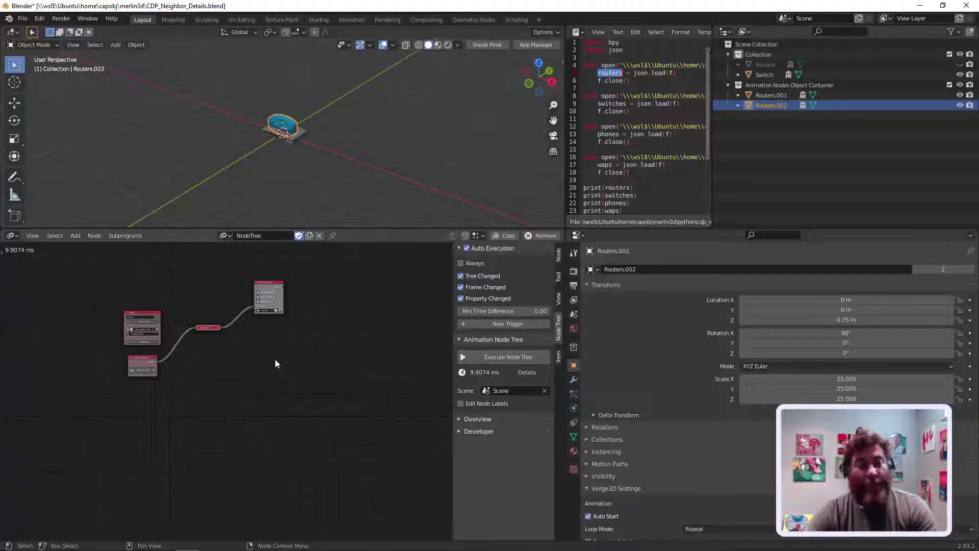
- Add a Loop Input subprogram node below the Invoke Subprogram node
scroll(236, 381, "up", 1)
middle_click_drag(217, 387, 231, 366)
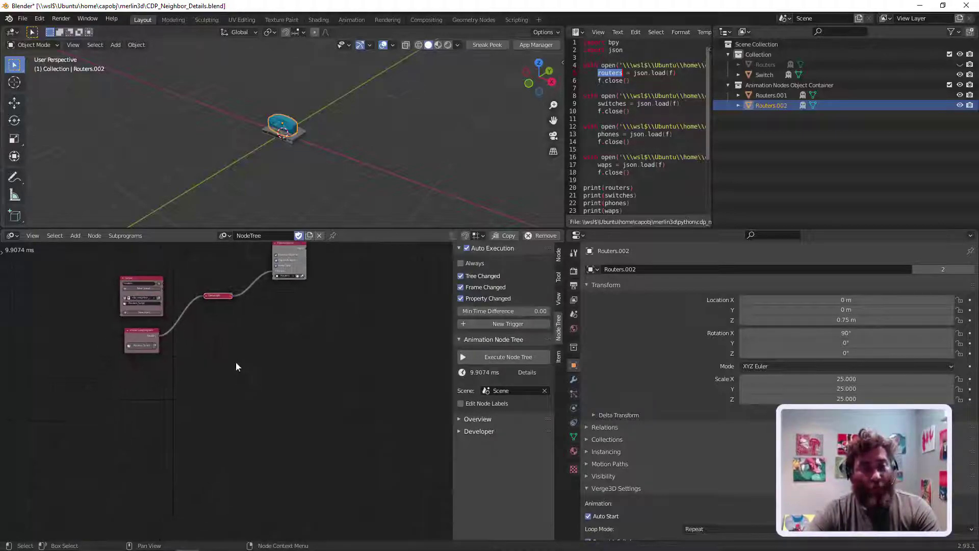
key("shift+a")
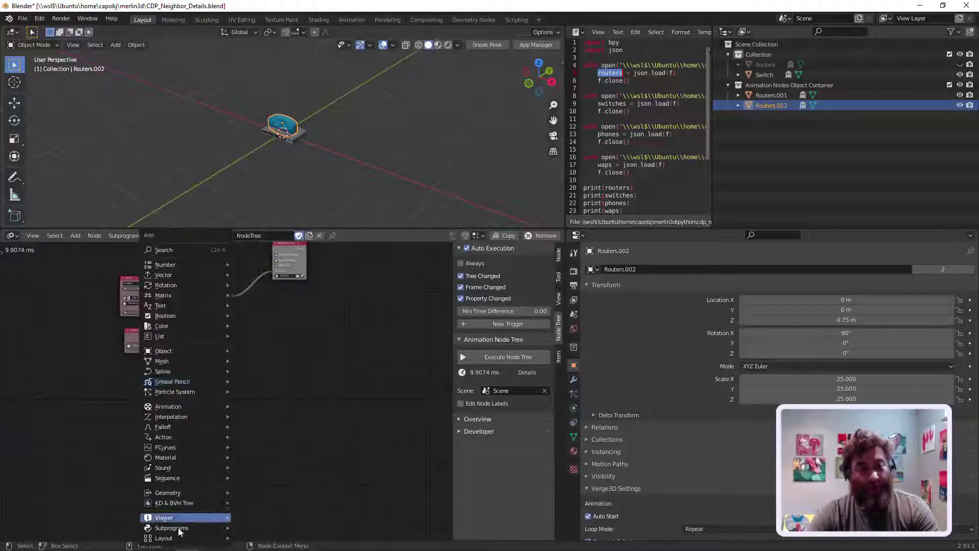
mouse_move(179, 528)
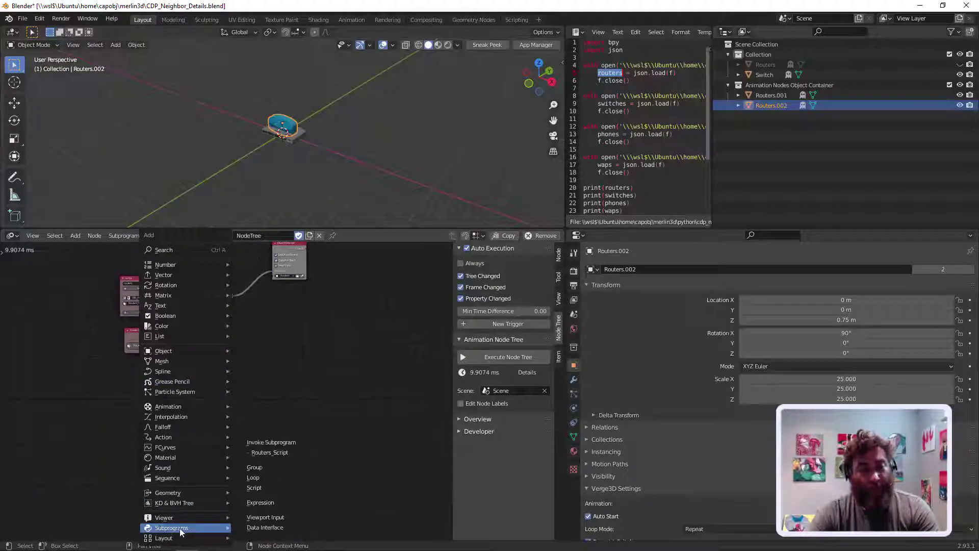
left_click(260, 477)
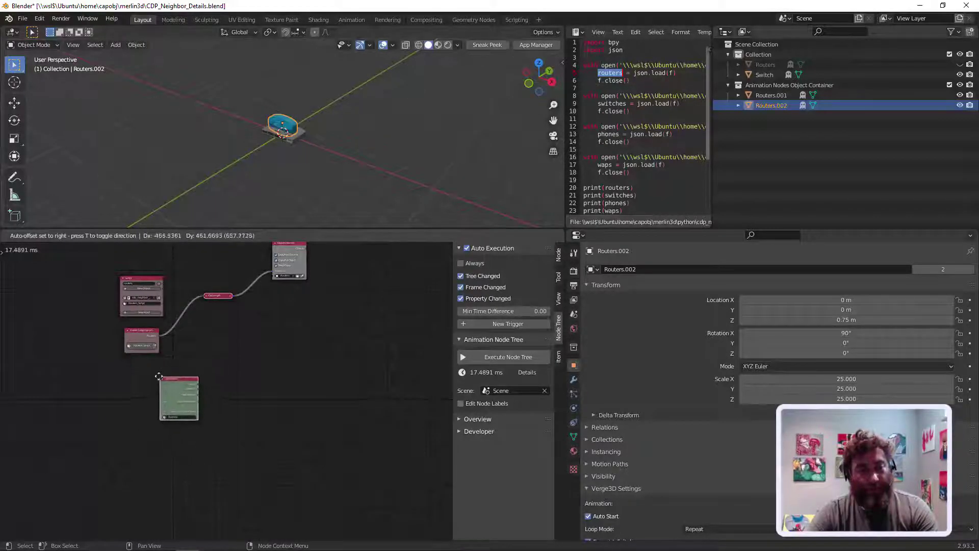
left_click(173, 390)
- Rename the loop subprogram on the Loop Input node as Router_Loop
scroll(174, 391, "up", 3)
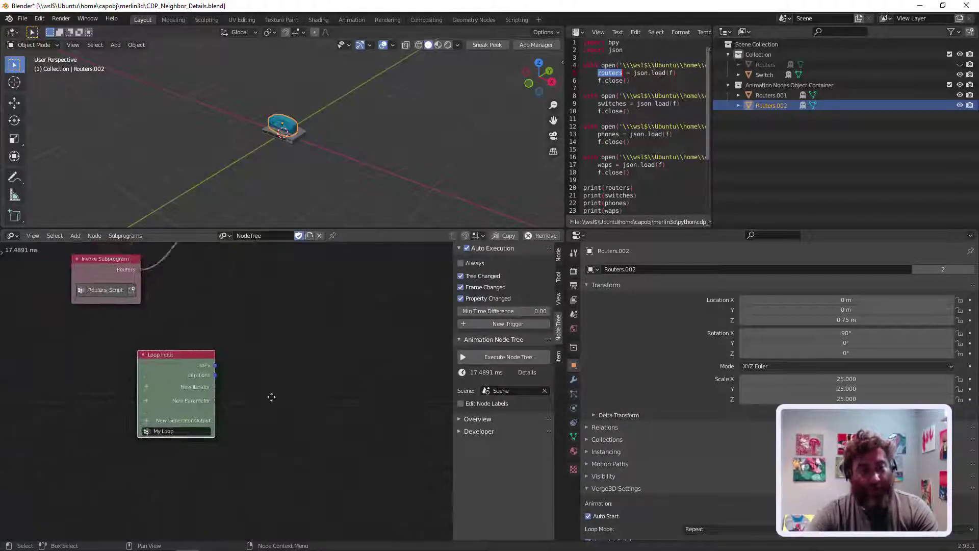
left_click(194, 429)
type("Router_Lo")
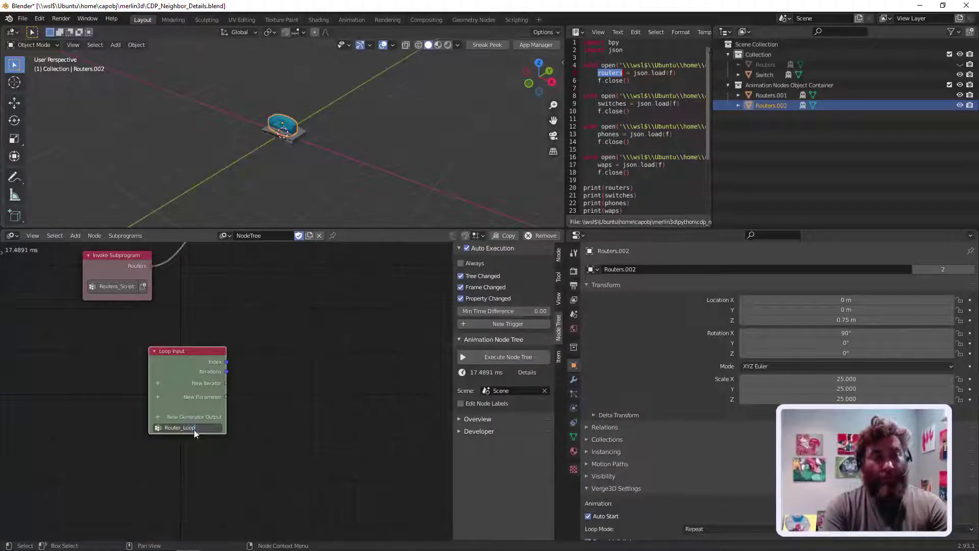
key("Return")
left_click_drag(226, 362, 246, 361)
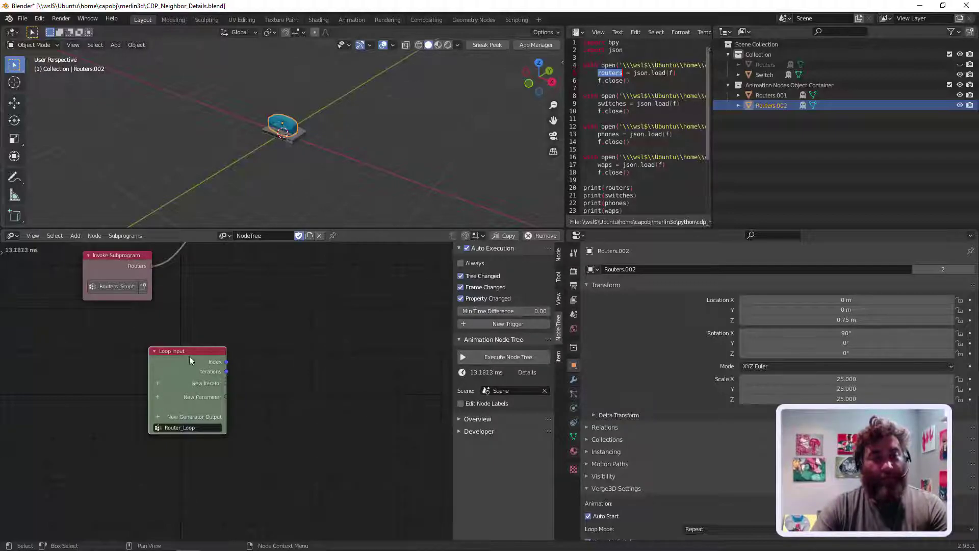
- Add an Object List iterator to the Router_Loop node
scroll(265, 348, "down", 1)
scroll(276, 360, "down", 2)
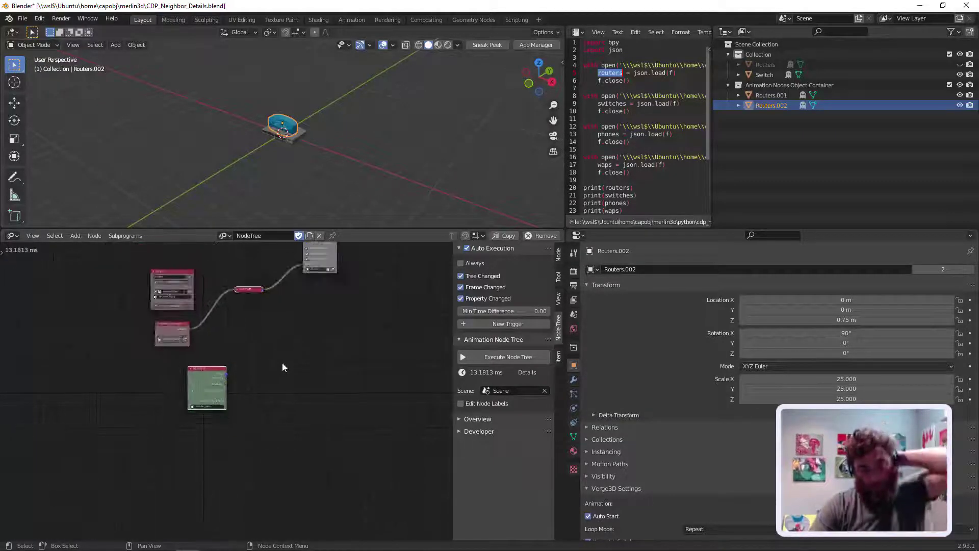
scroll(264, 367, "up", 8)
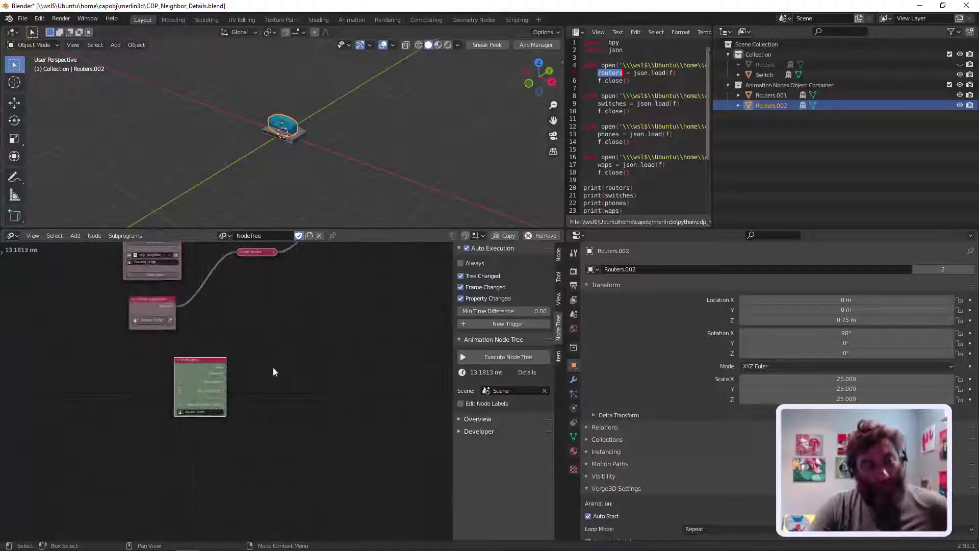
scroll(275, 366, "down", 4)
middle_click_drag(274, 369, 261, 384)
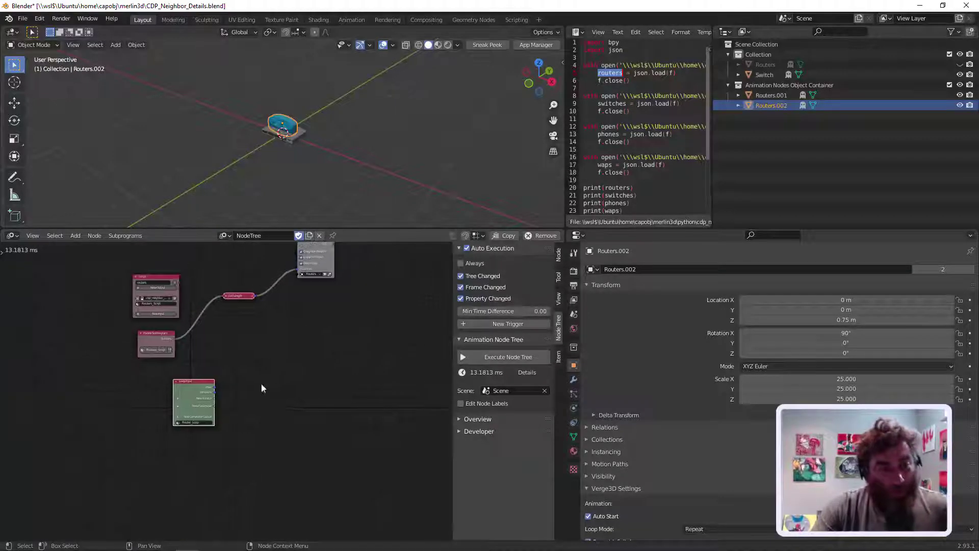
left_click(178, 397)
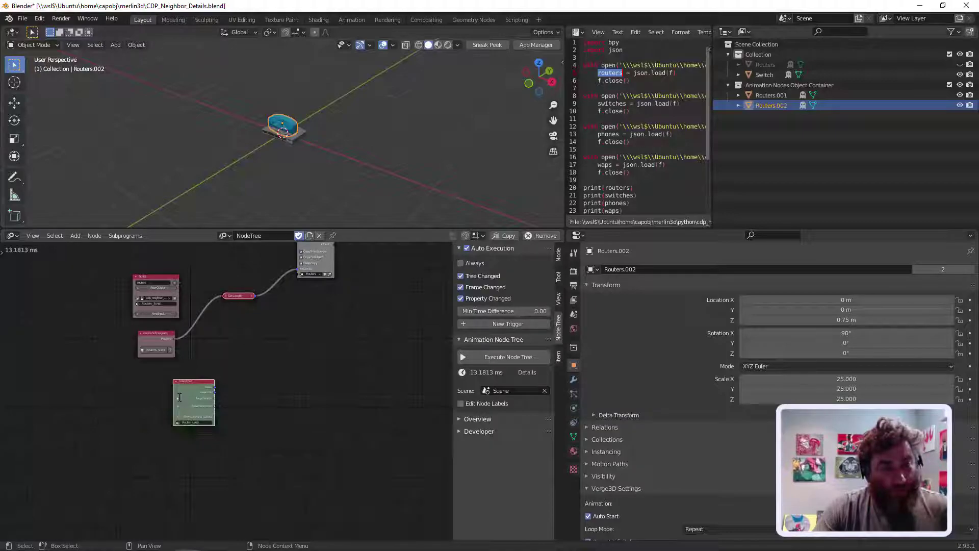
left_click(180, 397)
type("obj")
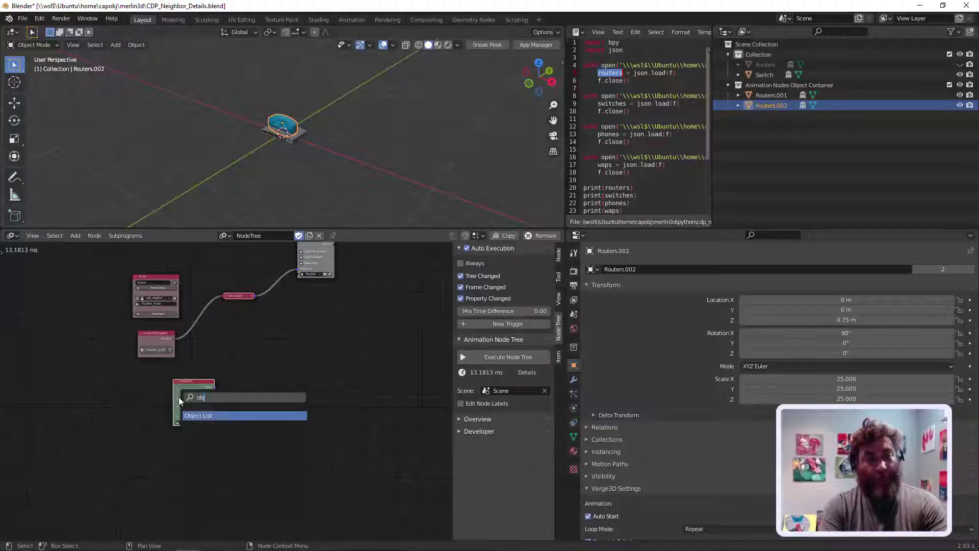
key("Return")
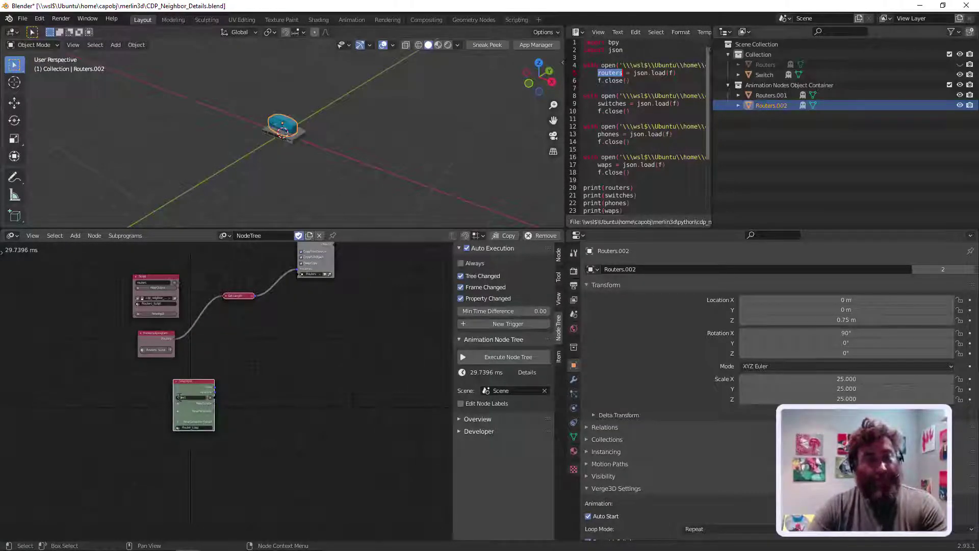
- Try to rename the loop's Object iterator as Router_ICon, and remove that iterator from the Router_Loop node
left_click(180, 398)
key("BackSpace")
type("Router")
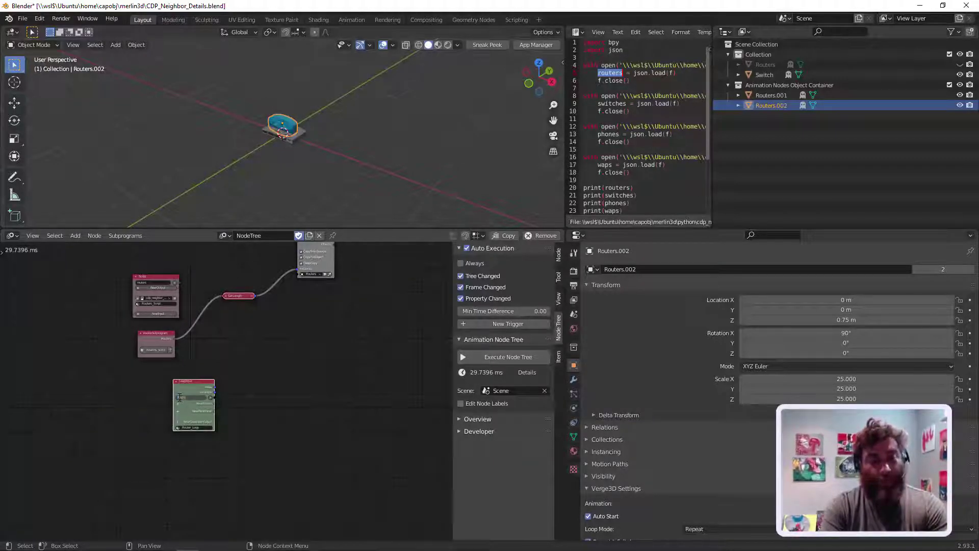
type("_ICon")
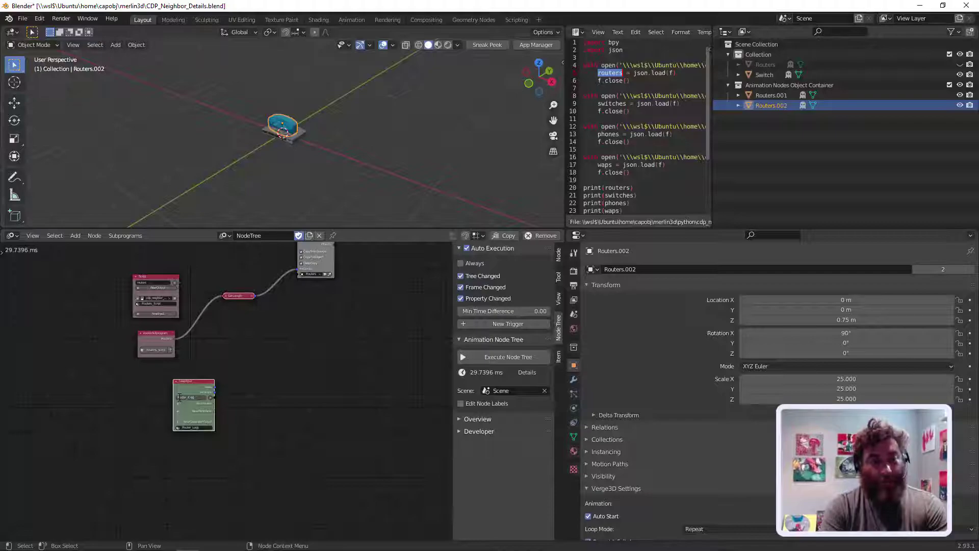
key("BackSpace")
key("BackSpace")
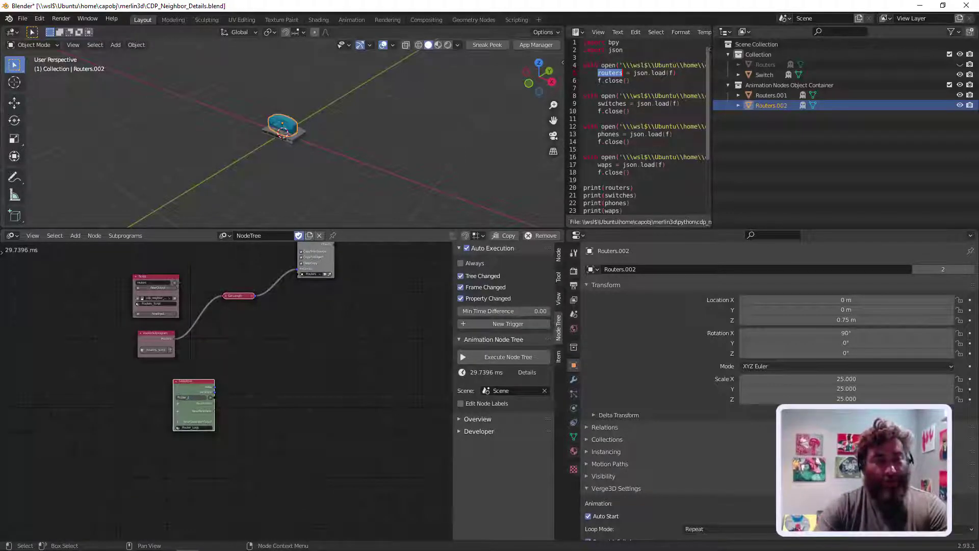
key("Escape")
scroll(226, 400, "up", 11)
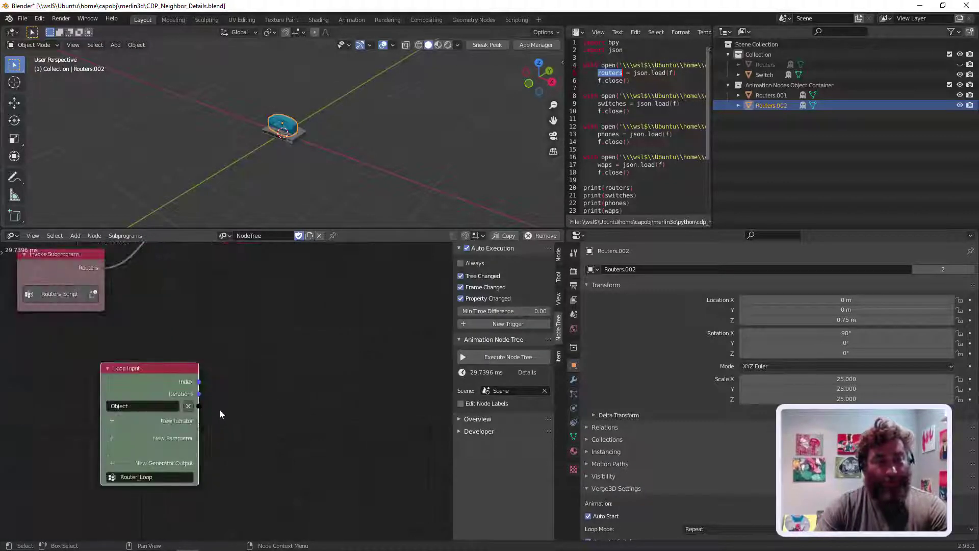
left_click(189, 407)
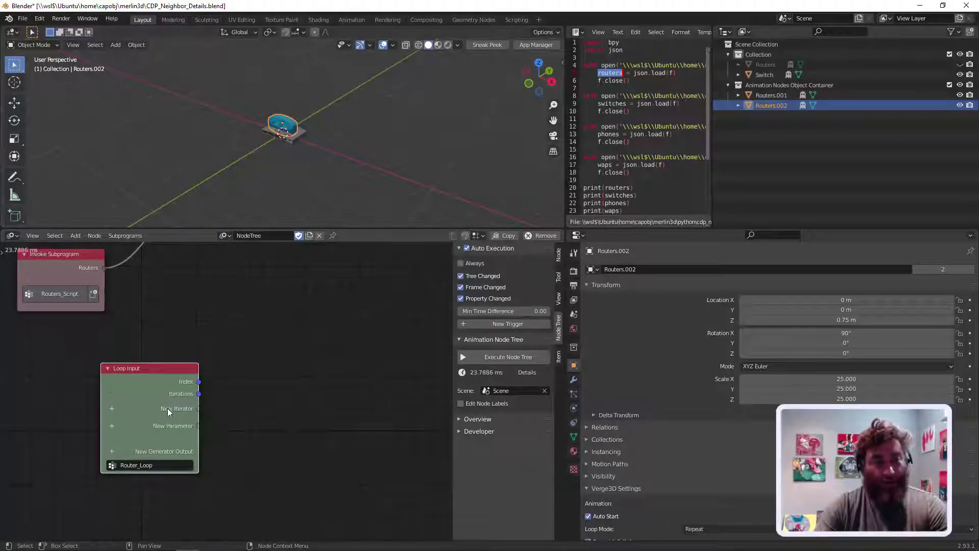
- Add an Object List iterator to the Router_Loop Loop Input node and name it Router_Icons
left_click(113, 408)
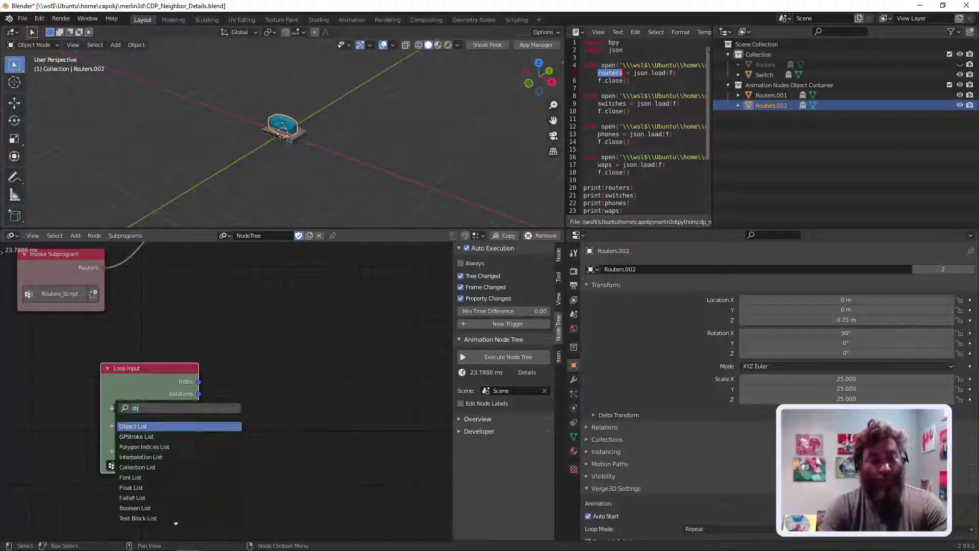
type("obj")
left_click(140, 427)
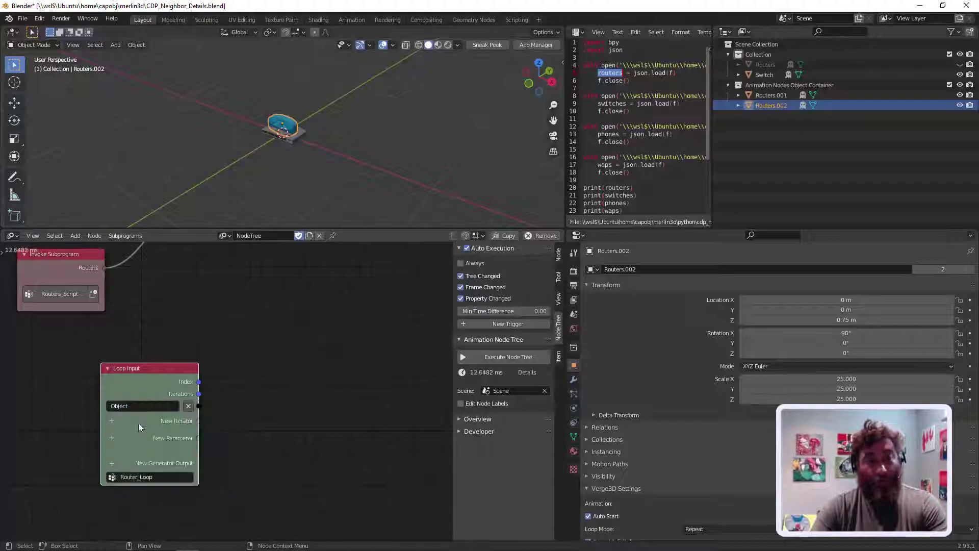
left_click(135, 406)
type("Router_lo")
type("ns")
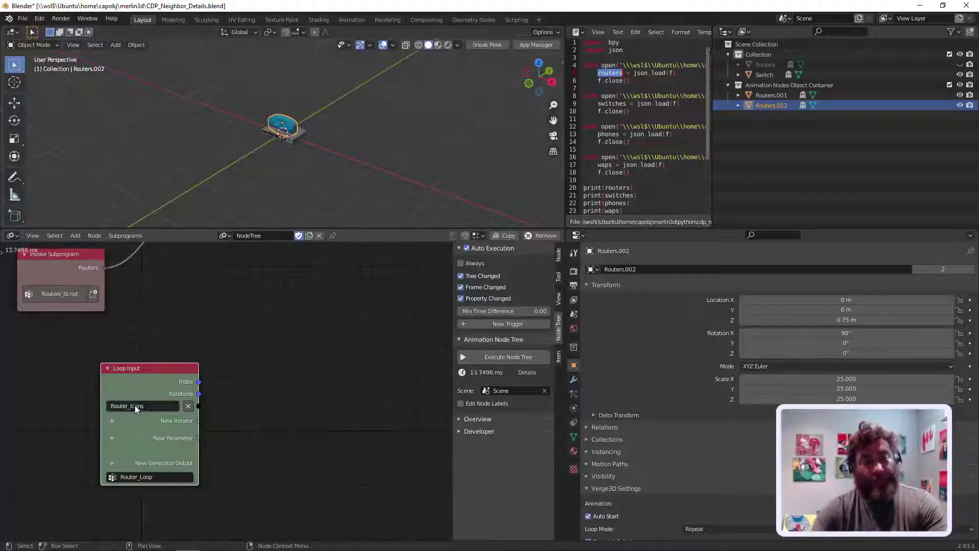
key("Return")
- Add an Invoke Subprogram node for Router_Loop and place it beyond the Object Instancer node
scroll(228, 377, "down", 3)
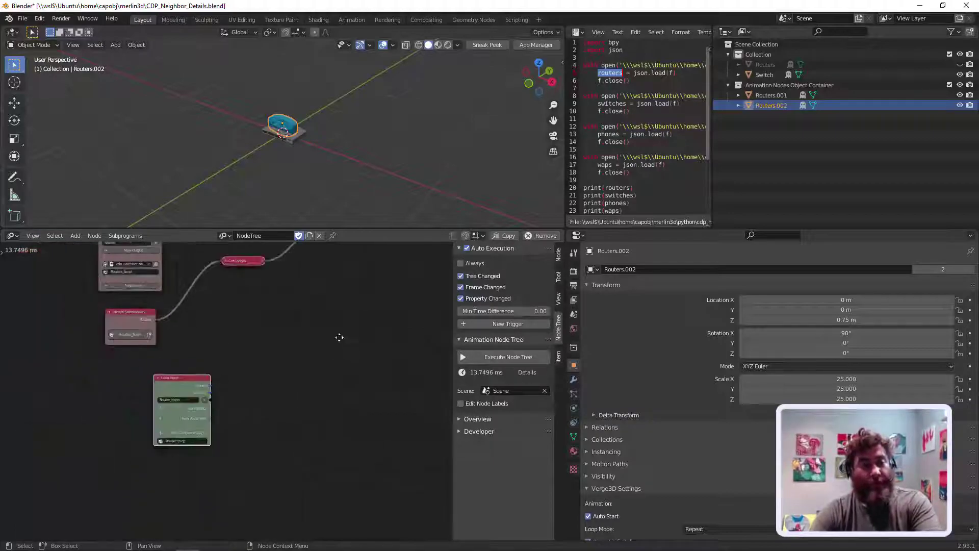
middle_click_drag(333, 344, 259, 398)
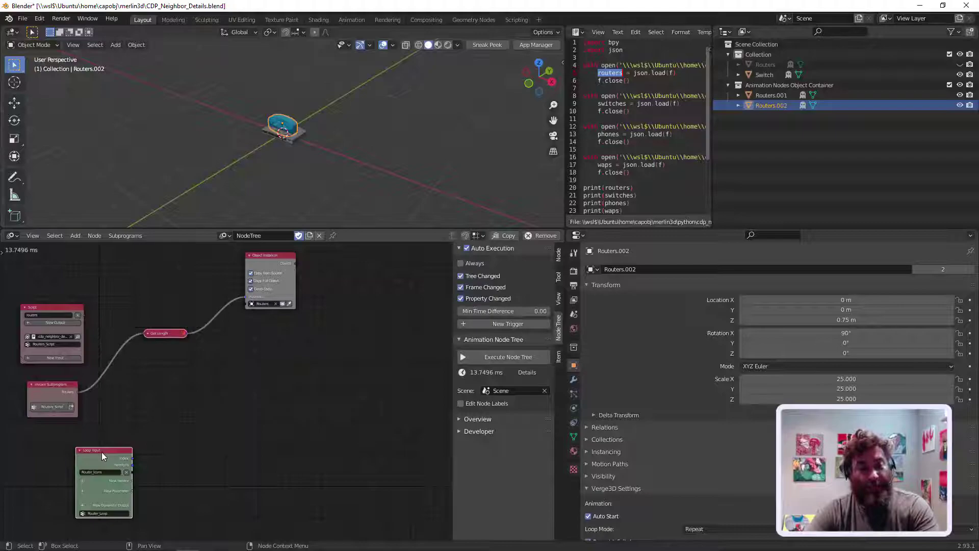
key("w")
left_click(209, 450)
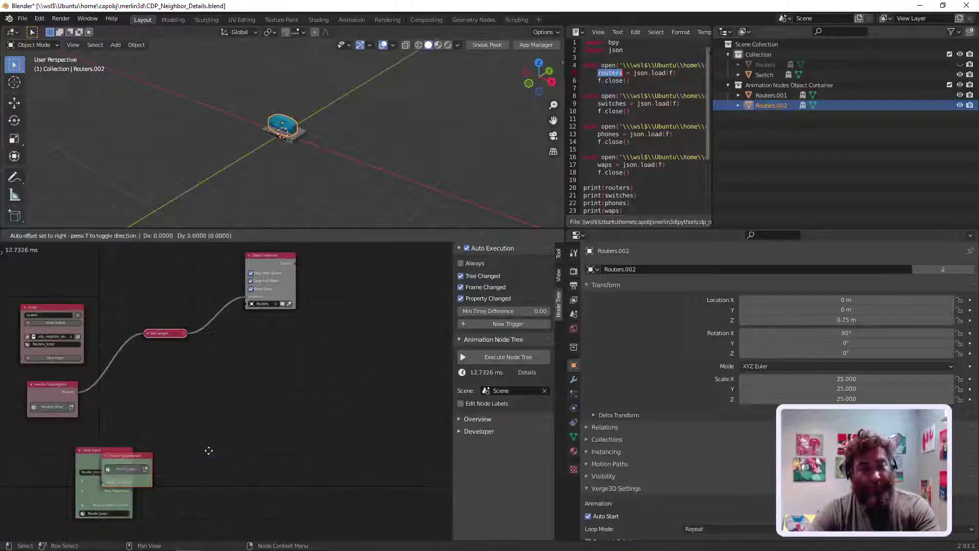
left_click(406, 347)
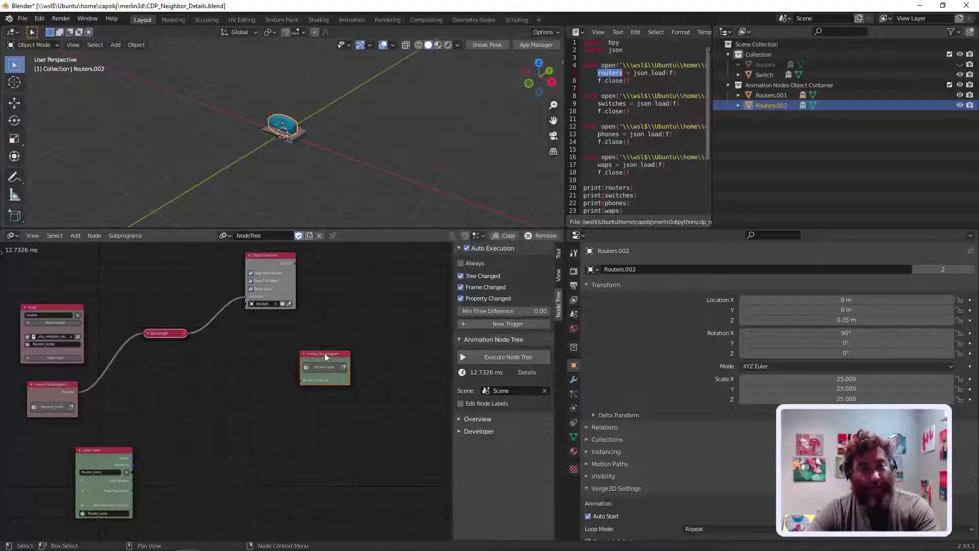
left_click_drag(328, 354, 378, 301)
- Link the Object Instancer's Objects output to the Router_Icons List input of the Router_Loop invoke node
scroll(362, 322, "up", 6)
middle_click_drag(357, 354, 210, 461)
left_click_drag(186, 296, 281, 394)
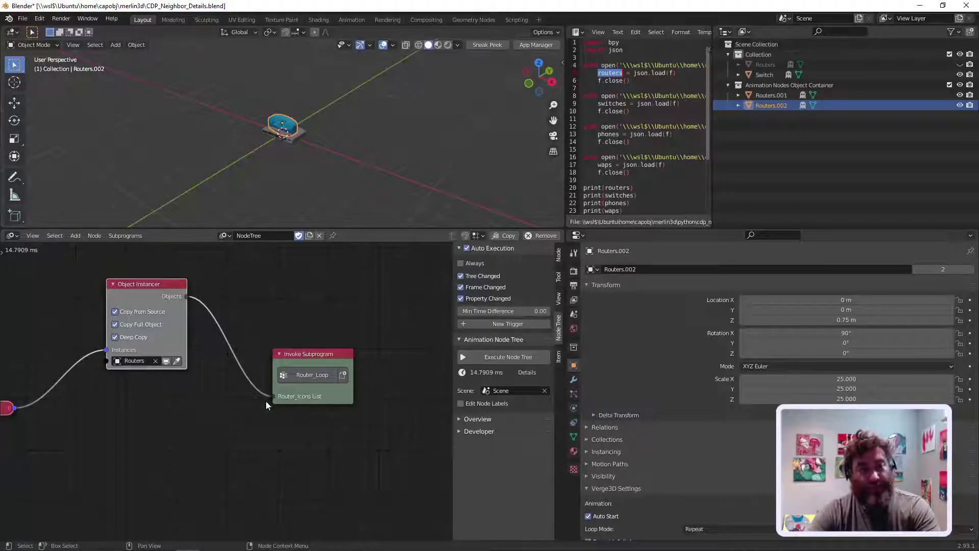
scroll(266, 401, "down", 5)
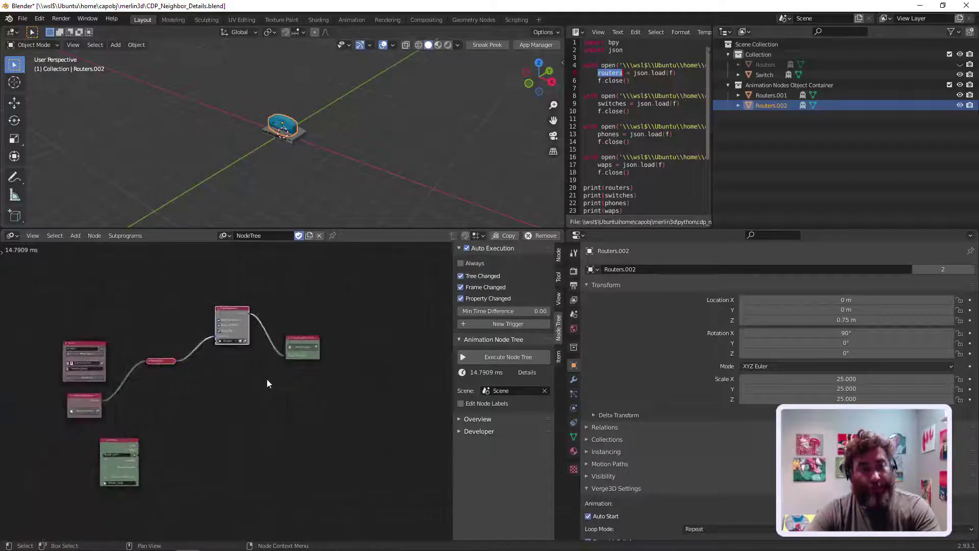
scroll(152, 443, "up", 6)
middle_click_drag(165, 433, 279, 369)
left_click(152, 400)
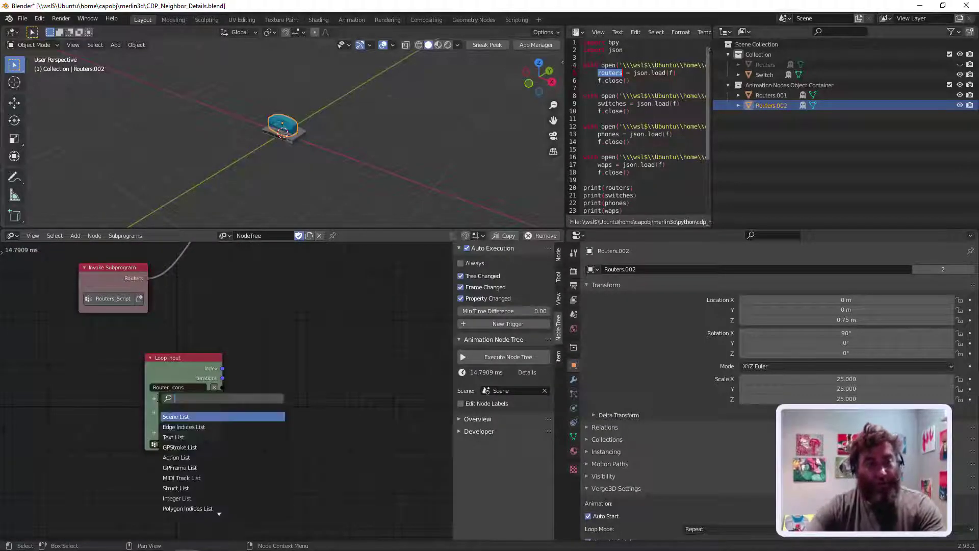
type("router")
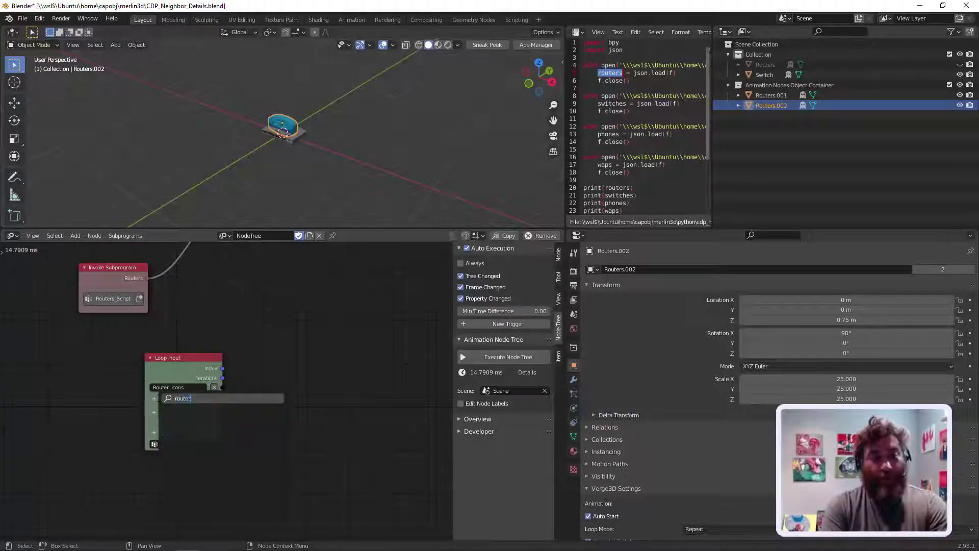
type("_datat")
key("Return")
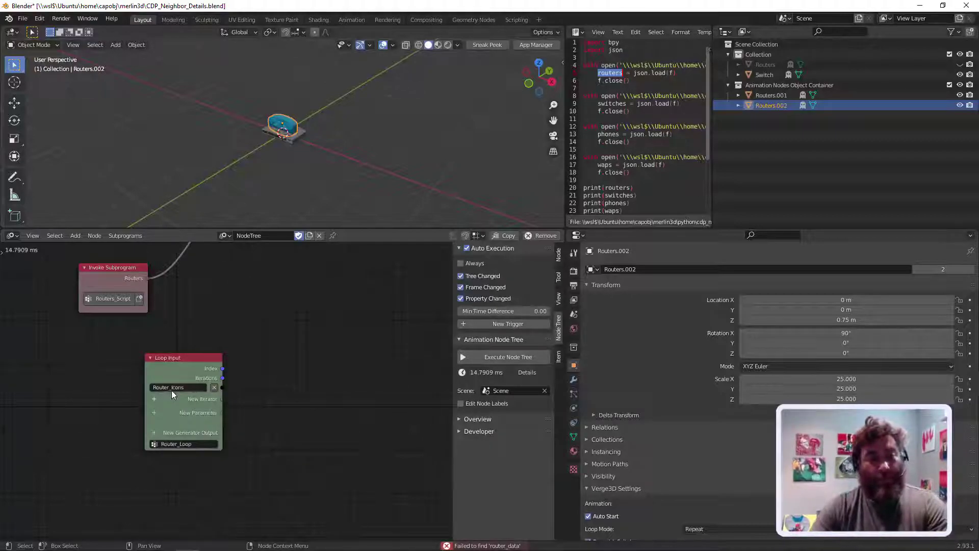
left_click(184, 399)
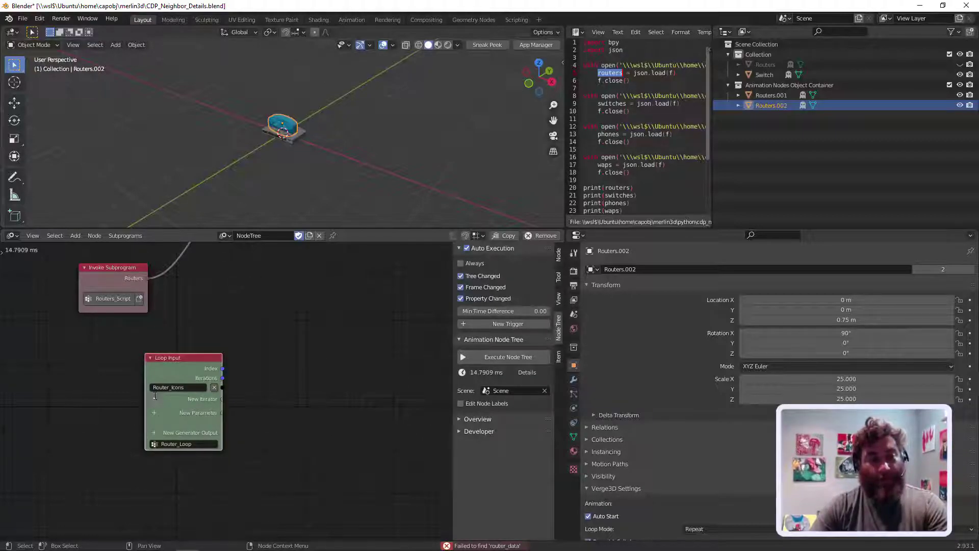
- Add a Generic List iterator to the Router_Loop Loop Input node and name it router_data
left_click(154, 398)
type("gen")
left_click(172, 414)
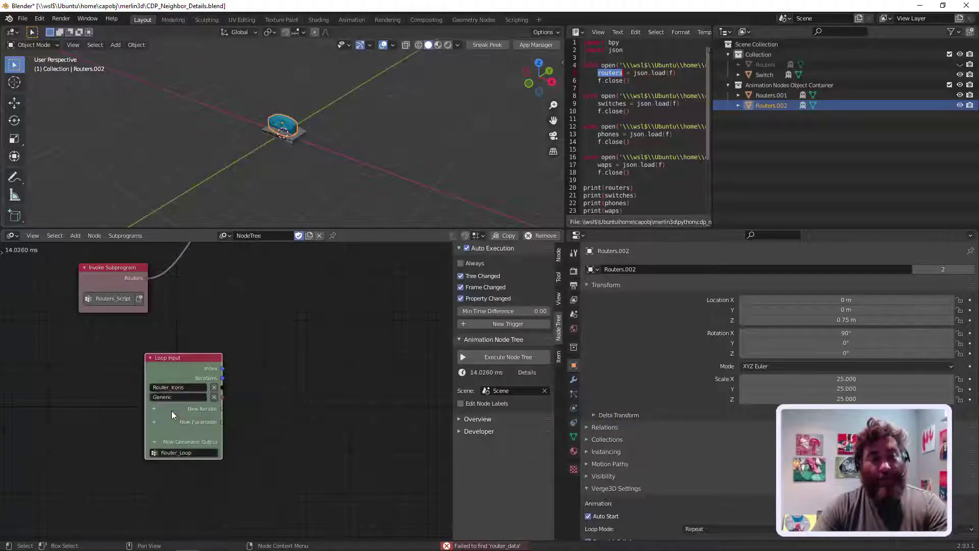
type("router_data")
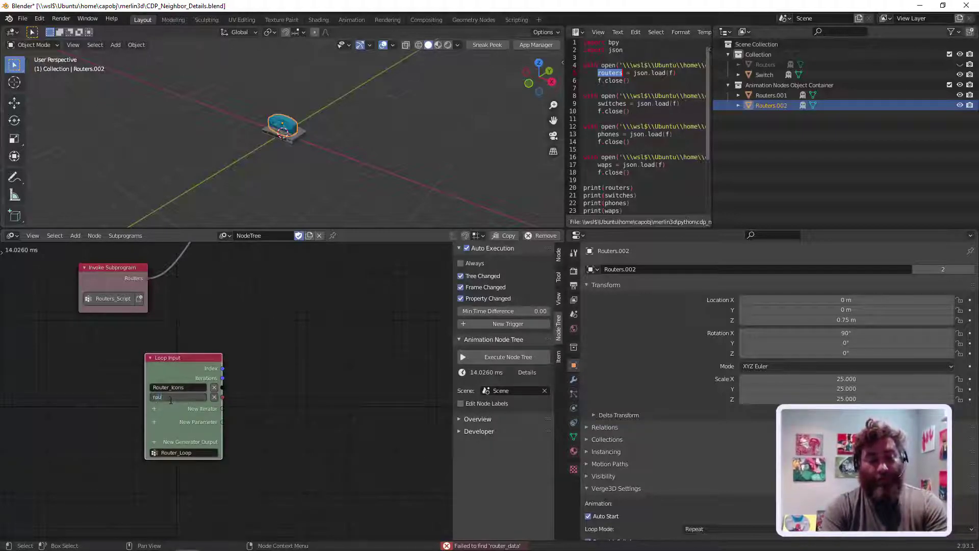
key("Return")
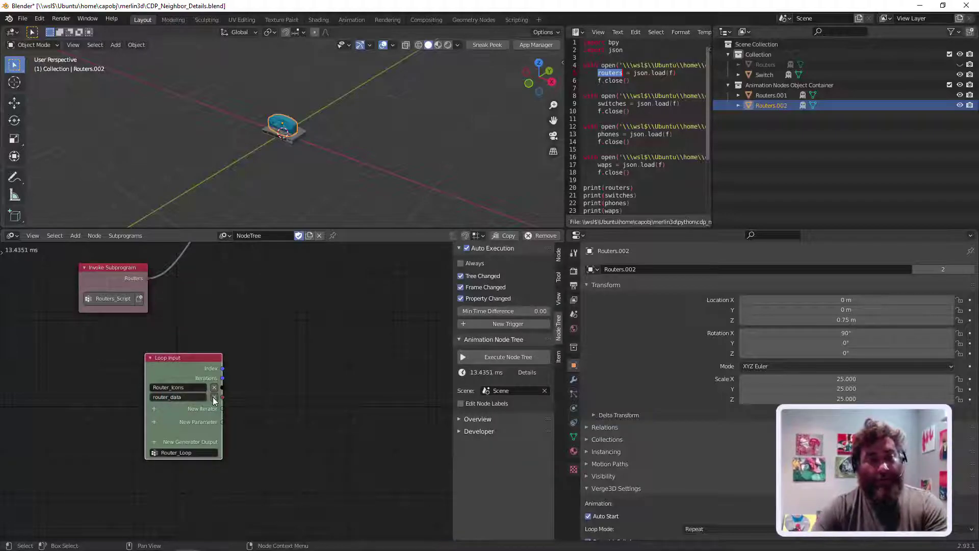
- Link the Routers_Script node's Routers output to the Router_Loop invoke node's router_data List input, and reposition the Loop Input node
scroll(213, 397, "down", 6)
middle_click_drag(299, 329, 217, 371)
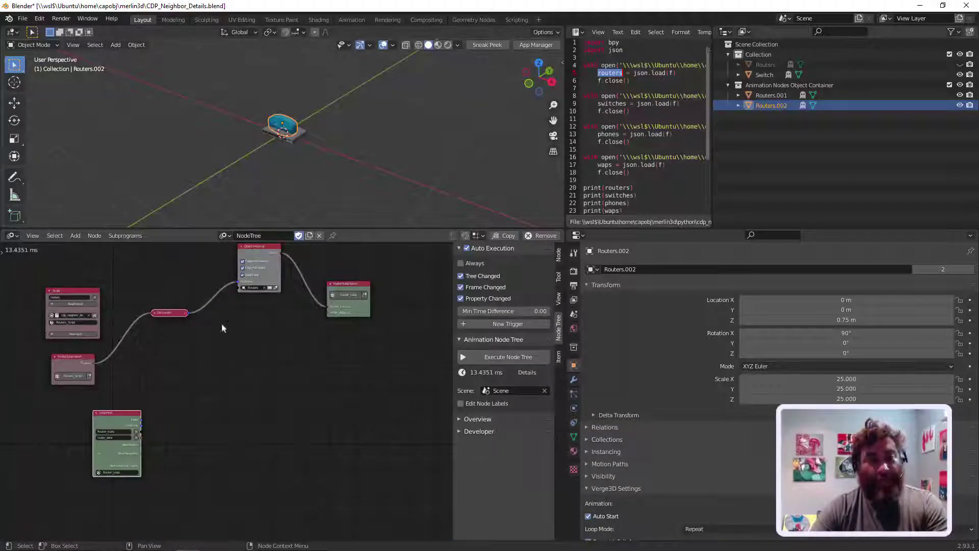
left_click_drag(94, 363, 329, 314)
scroll(318, 323, "down", 1)
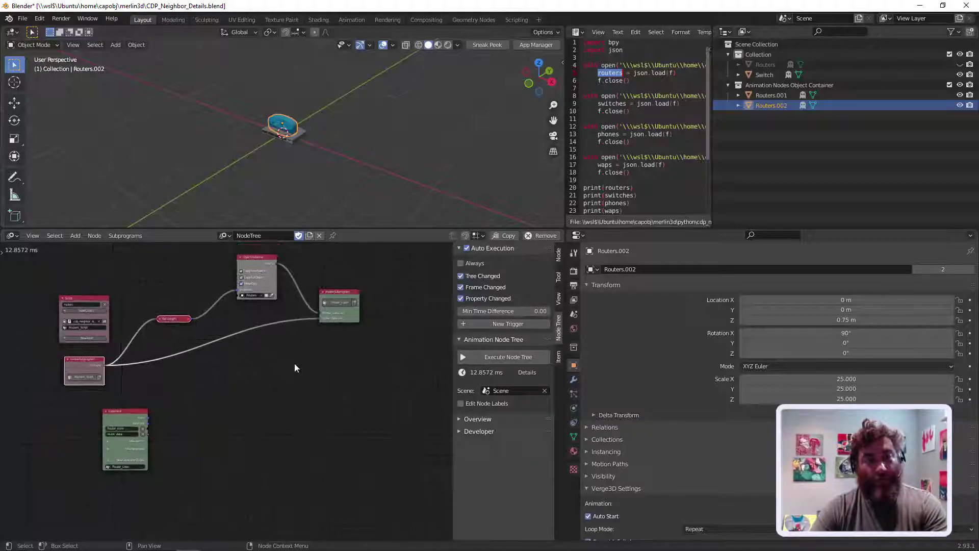
middle_click_drag(293, 378, 277, 400)
left_click_drag(117, 430, 138, 414)
- Examine the Loop Input node's outputs and how the Router_Loop invoke node is connected in the node tree
scroll(171, 429, "up", 1)
middle_click_drag(173, 432, 211, 374)
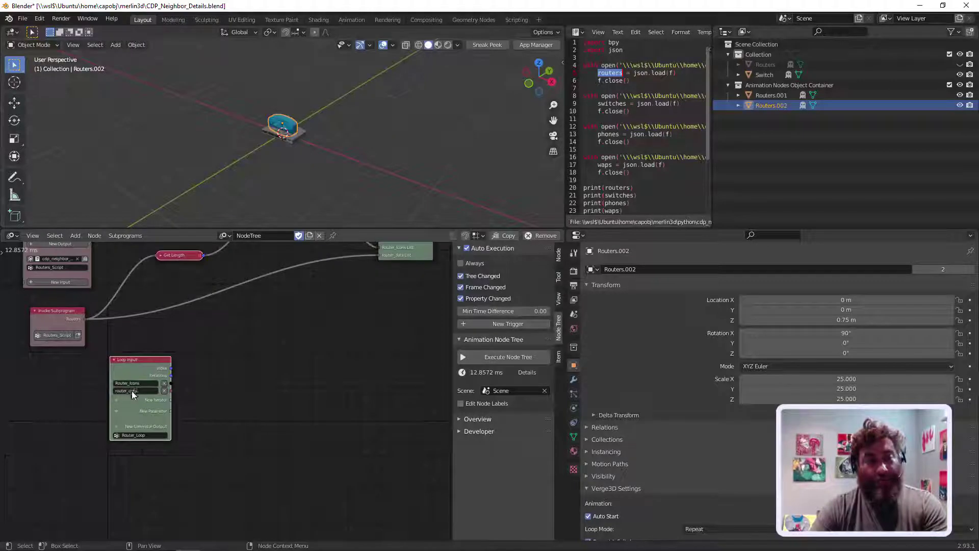
left_click_drag(171, 368, 295, 372)
scroll(291, 370, "down", 3)
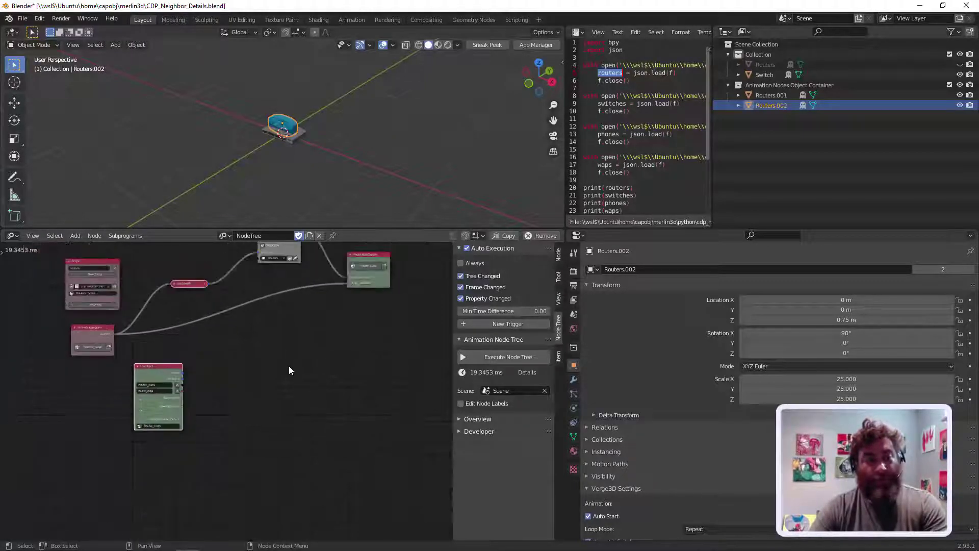
middle_click_drag(275, 368, 203, 384)
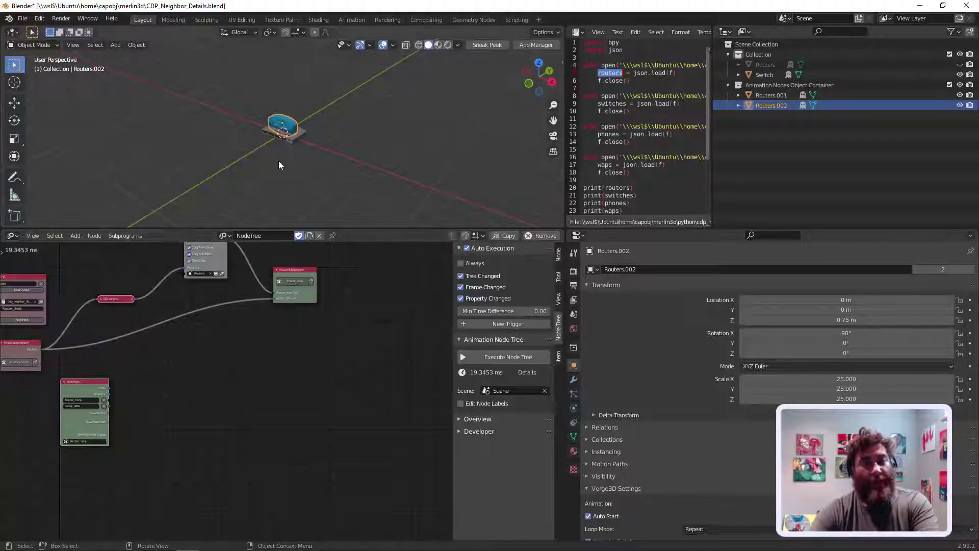
scroll(213, 368, "down", 1)
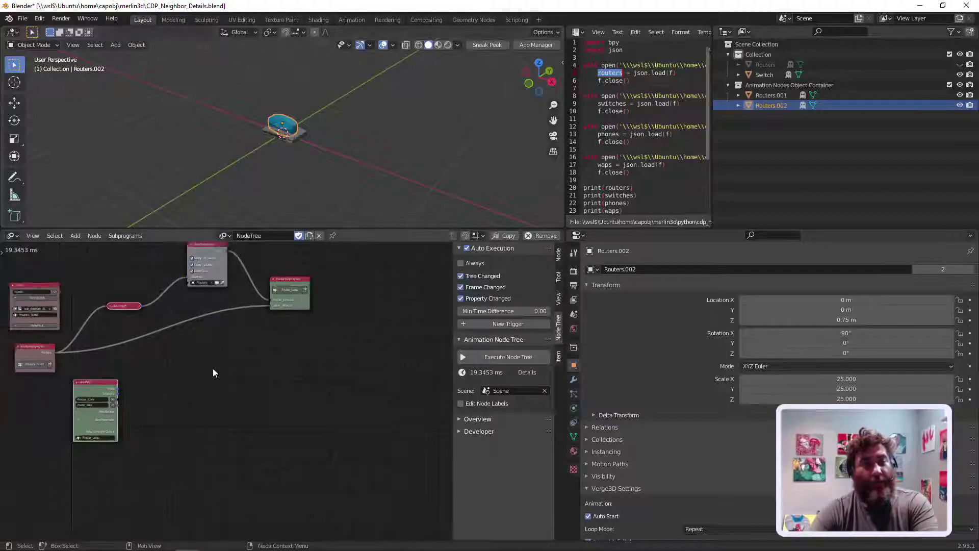
middle_click_drag(208, 372, 259, 386)
scroll(197, 364, "up", 3)
scroll(194, 360, "up", 1)
scroll(219, 340, "down", 3)
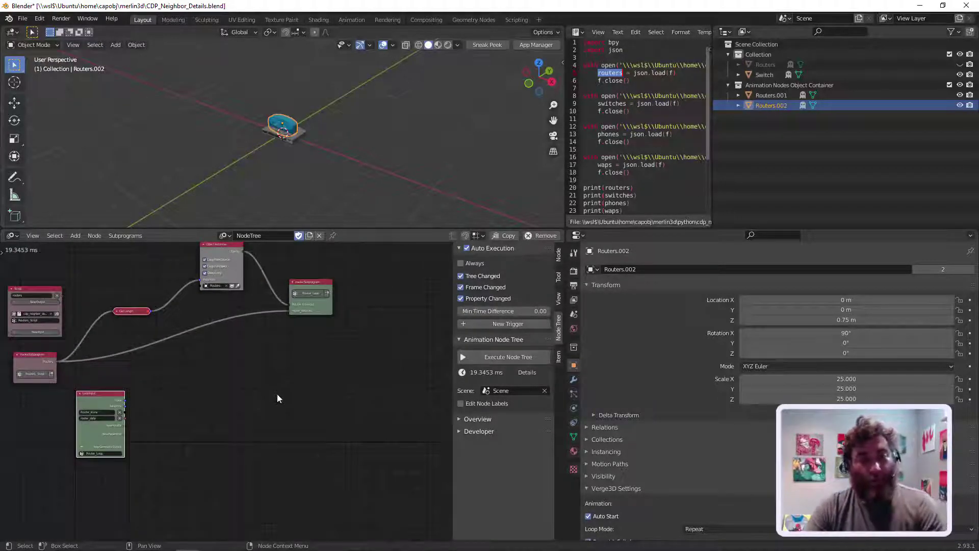
- Add an Object Transforms Output node below the Router_Loop invoke node and enable its X, Y and Z location
key("shift+a")
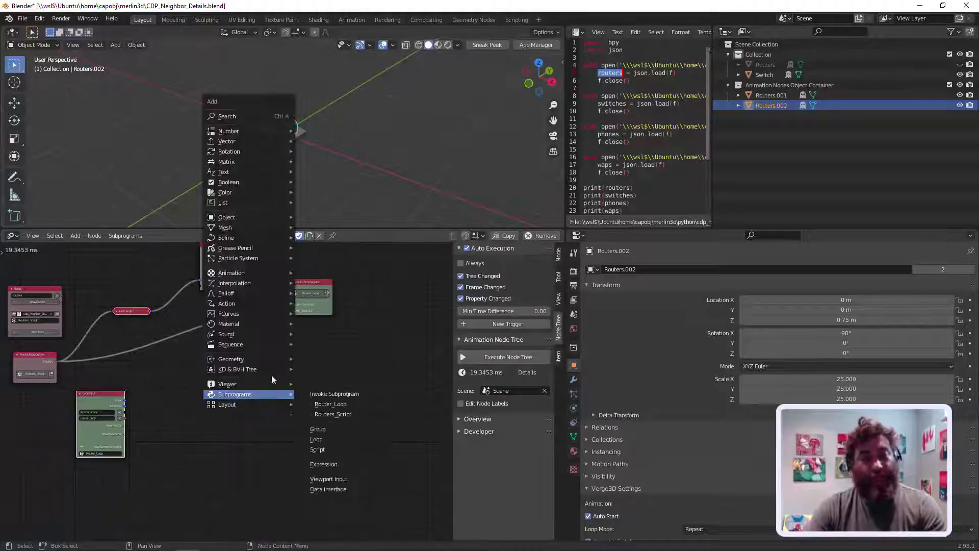
mouse_move(245, 218)
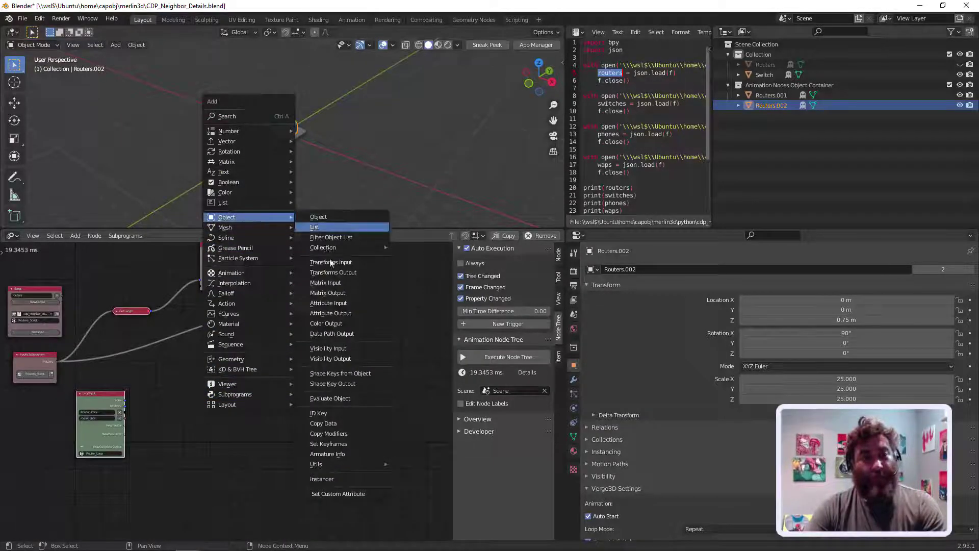
left_click(333, 273)
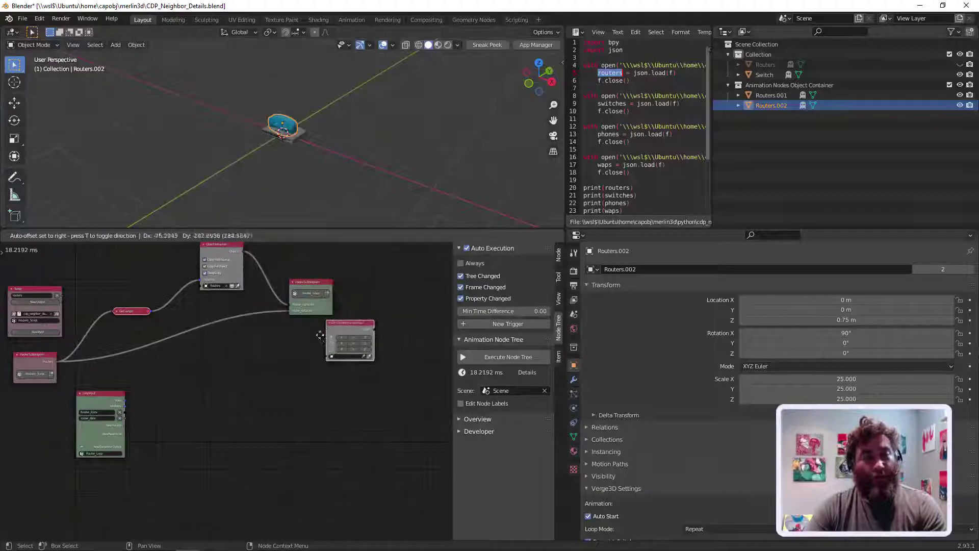
left_click(287, 413)
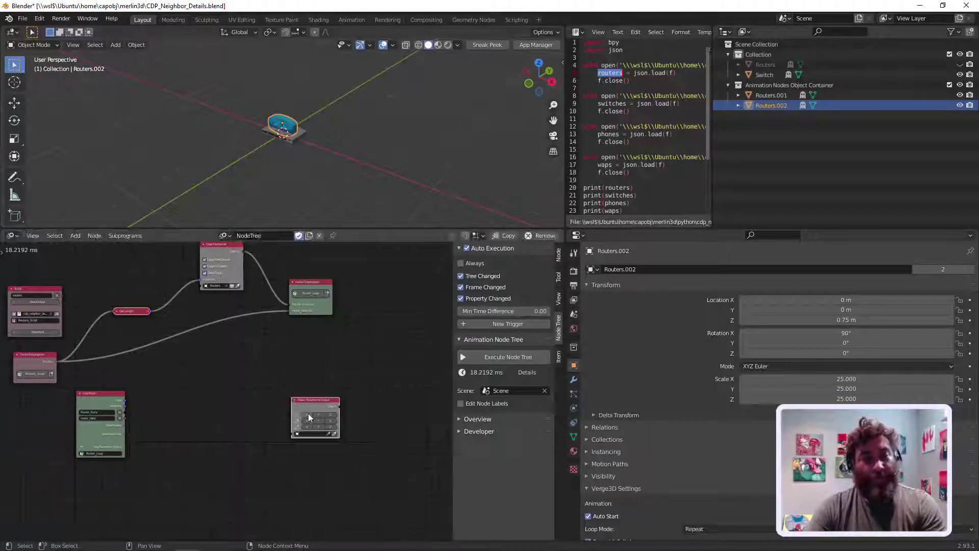
left_click_drag(308, 414, 321, 371)
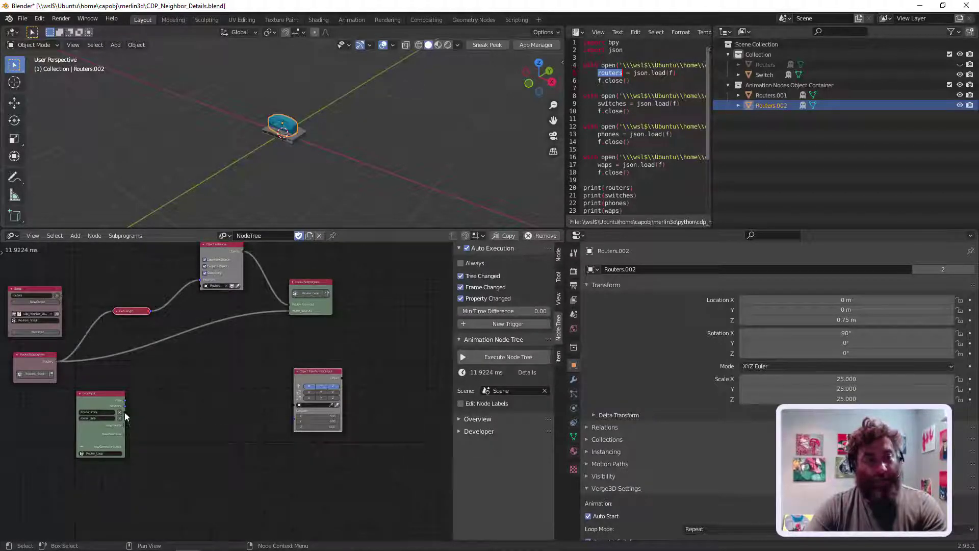
- Link the Loop Input's Router_Icons output to the Object Transforms Output's Object input, inspect the router models, and reposition the transforms node
left_click_drag(125, 412, 295, 403)
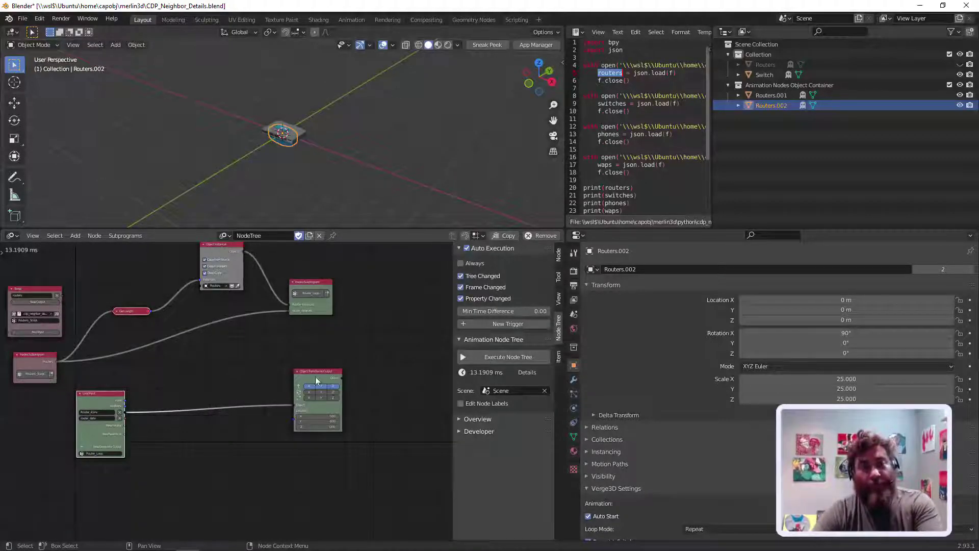
scroll(292, 210, "up", 5)
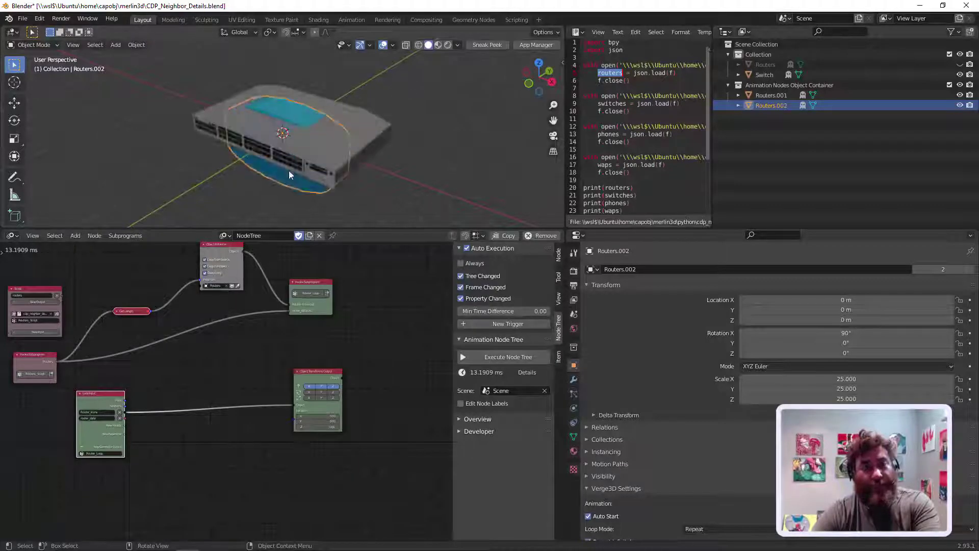
mouse_move(289, 170)
middle_mouse_down()
mouse_move(305, 143)
mouse_move(330, 151)
mouse_move(301, 163)
middle_mouse_up()
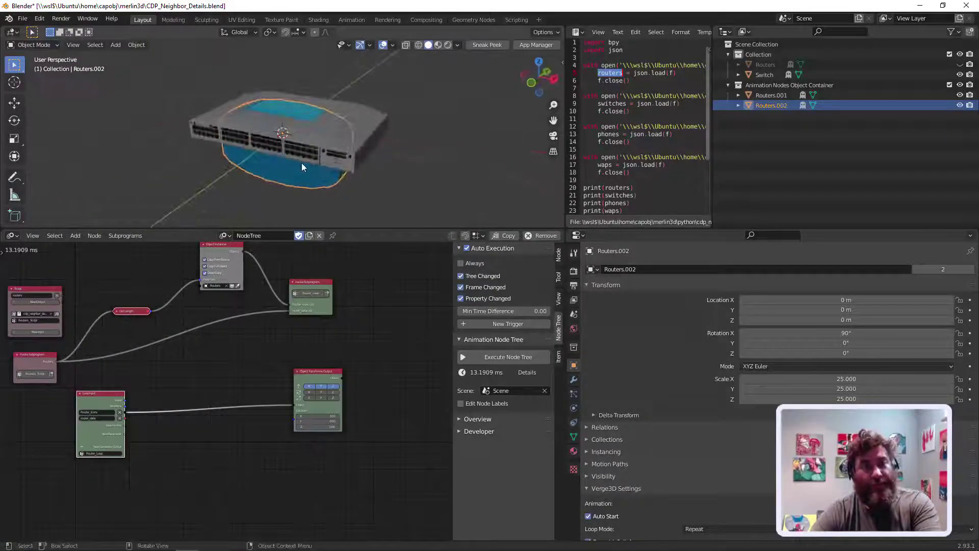
scroll(302, 163, "down", 6)
left_click_drag(319, 372, 334, 364)
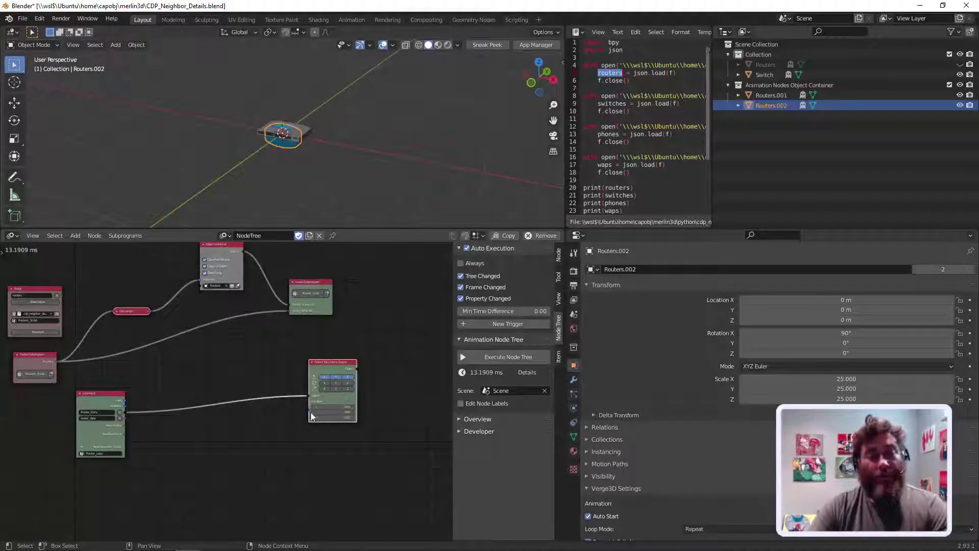
left_click_drag(125, 406, 310, 411)
left_click(219, 388)
key("ctrl+x")
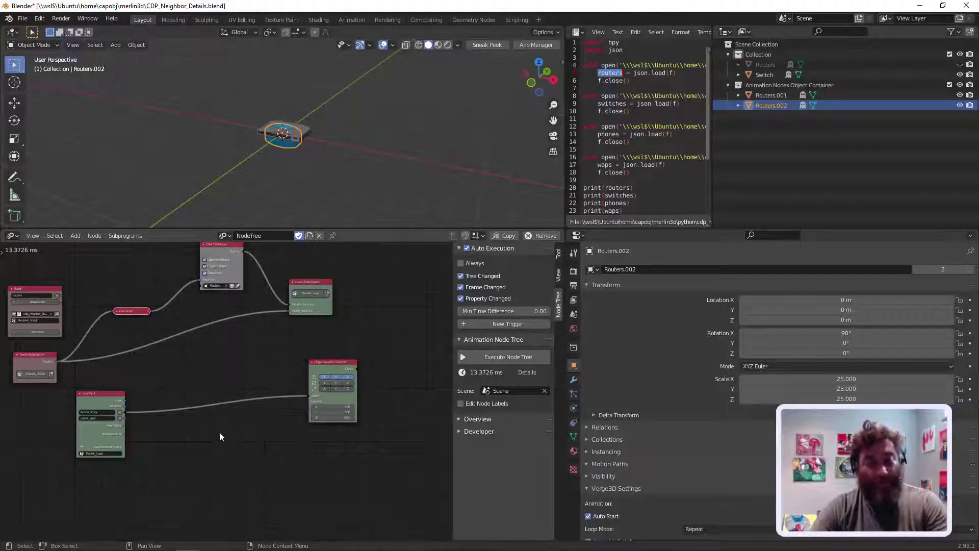
- Add a Combine Vector node feeding the Object Transforms Output's Location, and link the Loop Input's Index to its X input
key("shift+a")
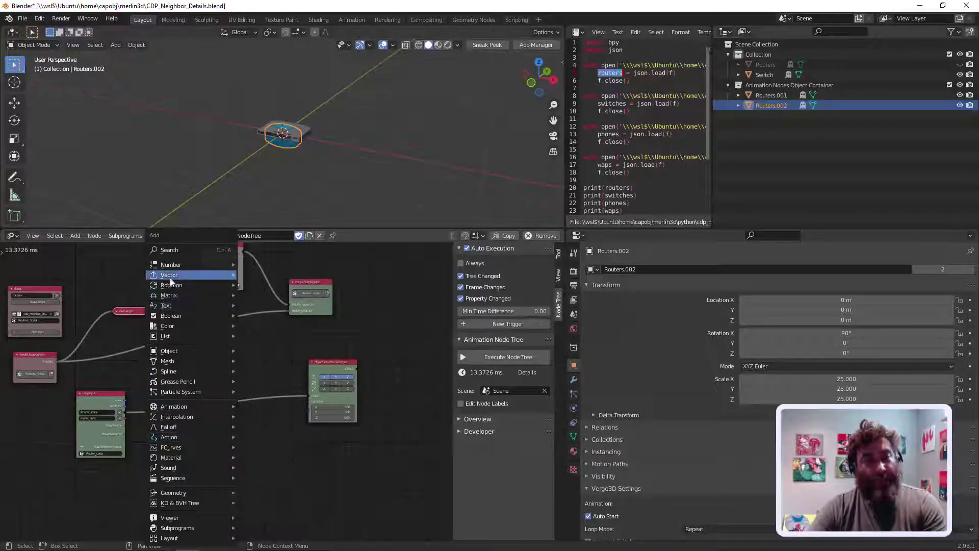
mouse_move(187, 274)
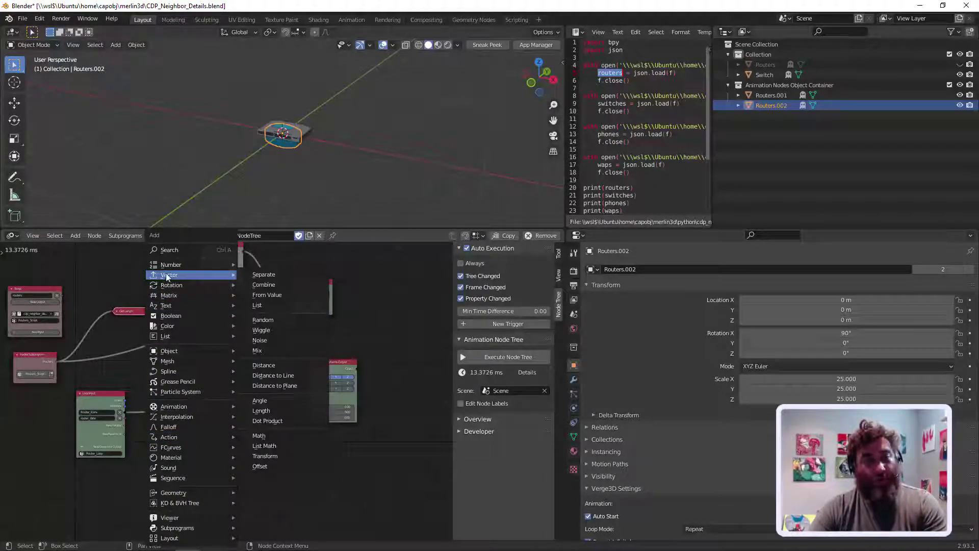
left_click(261, 288)
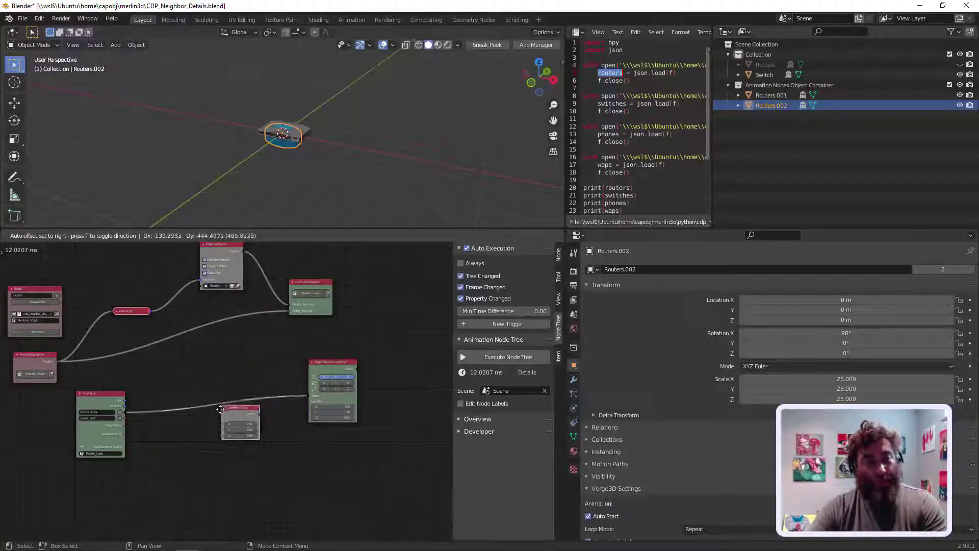
left_click(258, 432)
left_click_drag(258, 432, 310, 411)
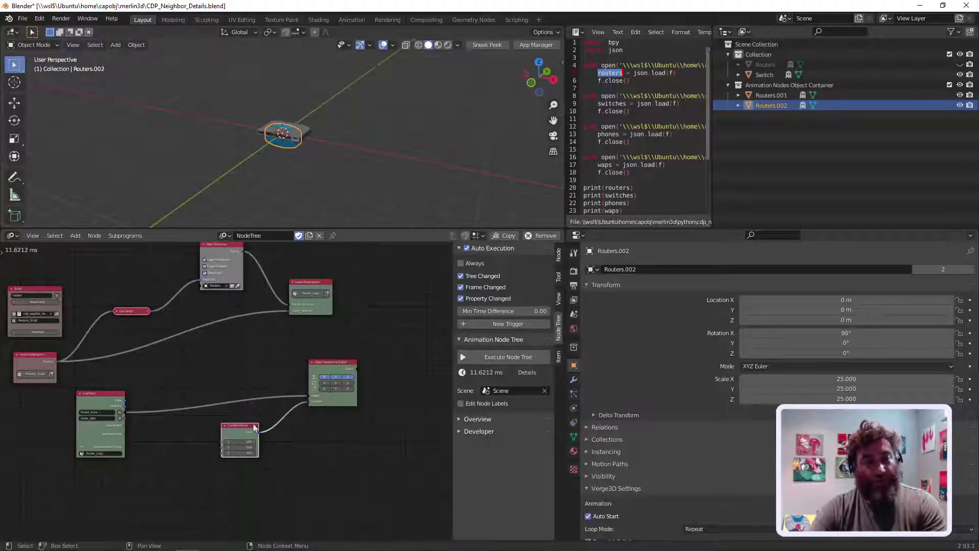
left_click_drag(245, 425, 264, 420)
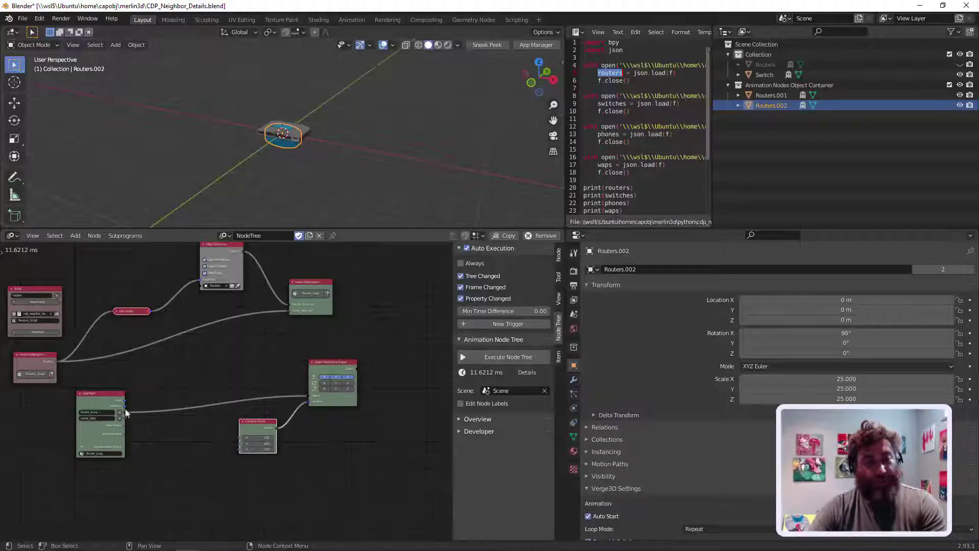
left_click_drag(125, 399, 237, 437)
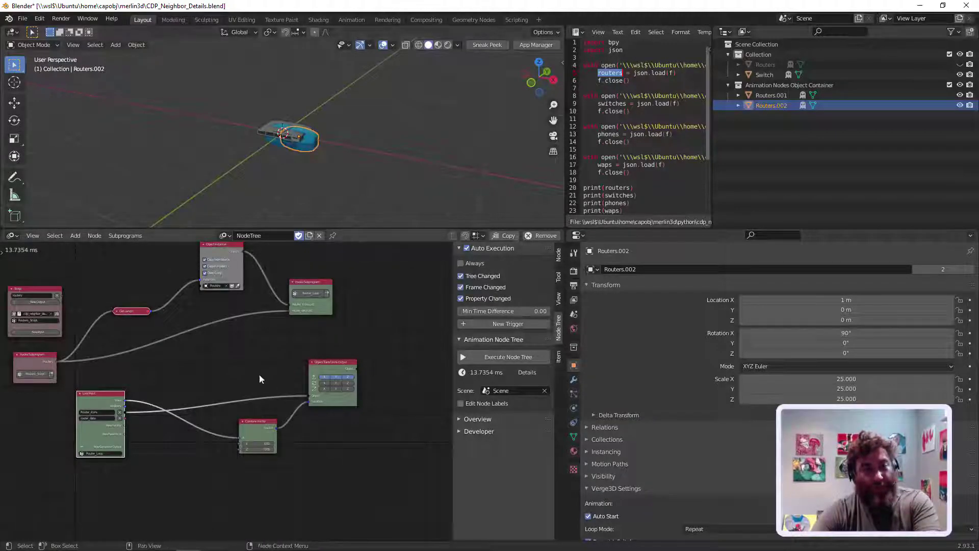
- Try linking the Loop Input's Index to the Combine Vector's Y and Z inputs as well
left_click_drag(125, 401, 238, 445)
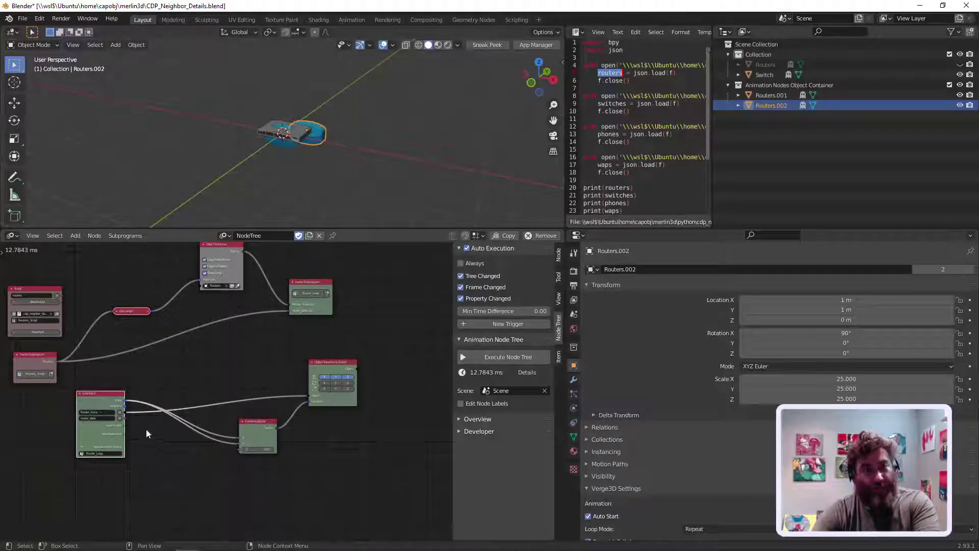
left_click_drag(125, 401, 222, 452)
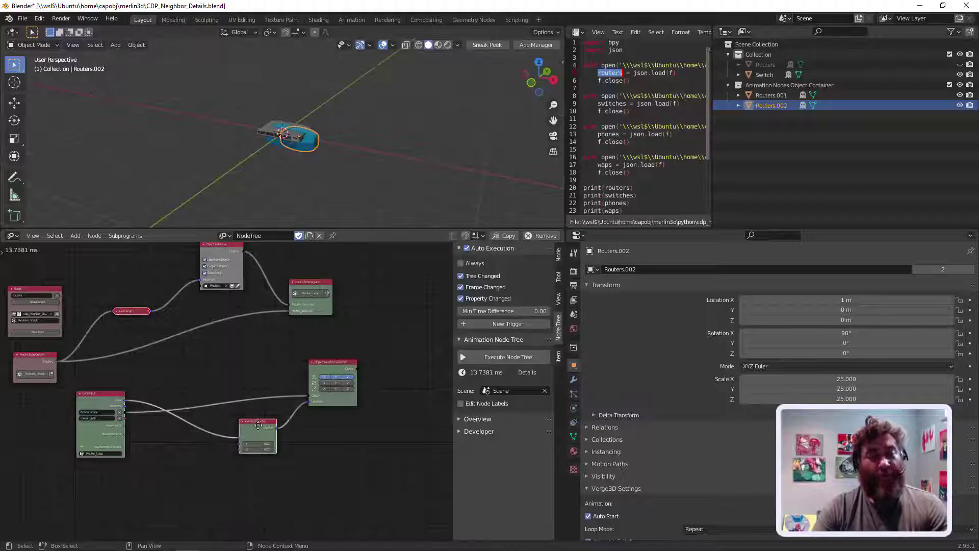
- Insert a Math node set to Multiply between the Loop Input's Index and the Combine Vector's X input
left_click_drag(248, 429, 280, 438)
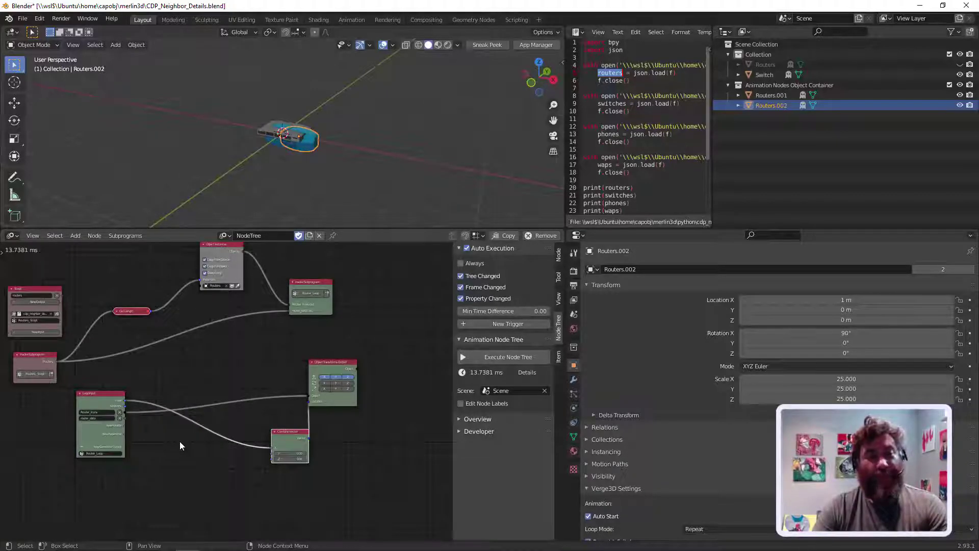
key("shift+a")
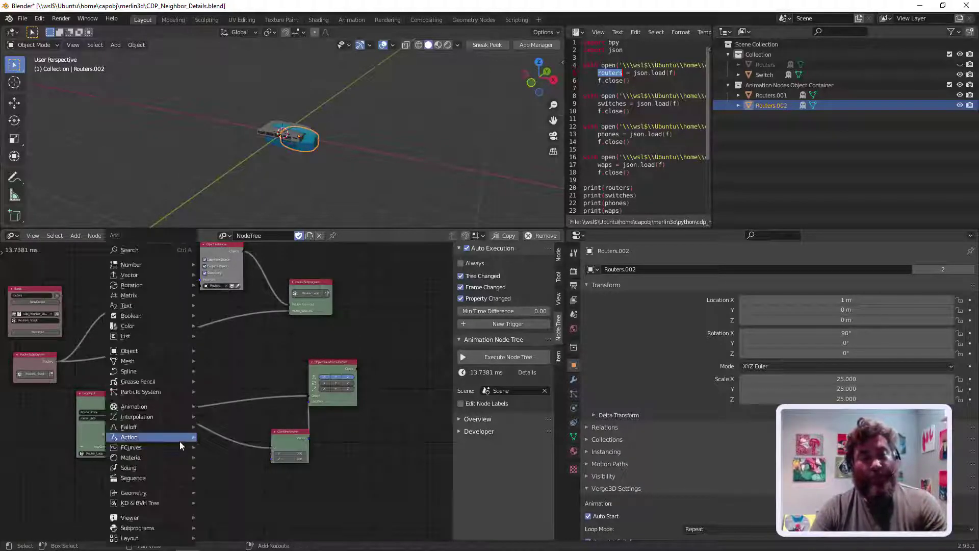
mouse_move(166, 440)
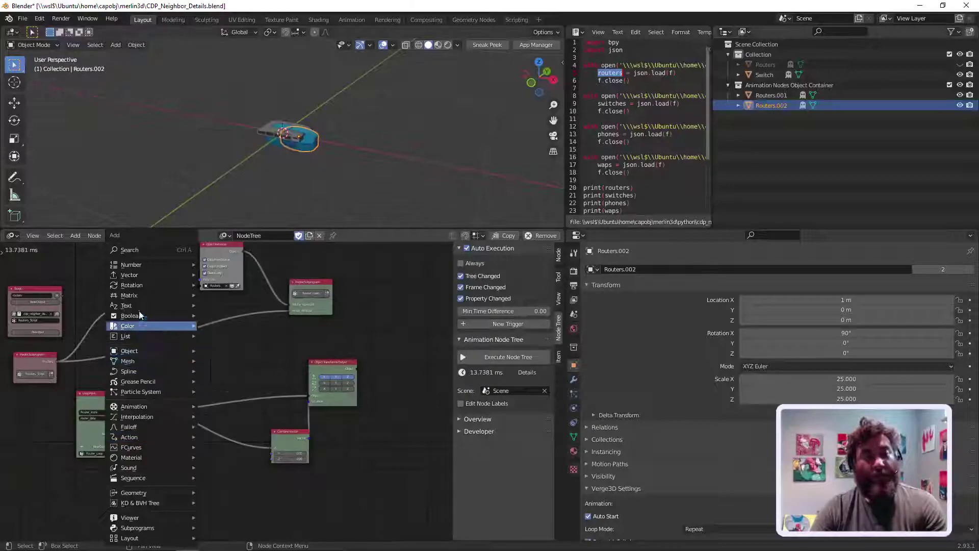
mouse_move(133, 265)
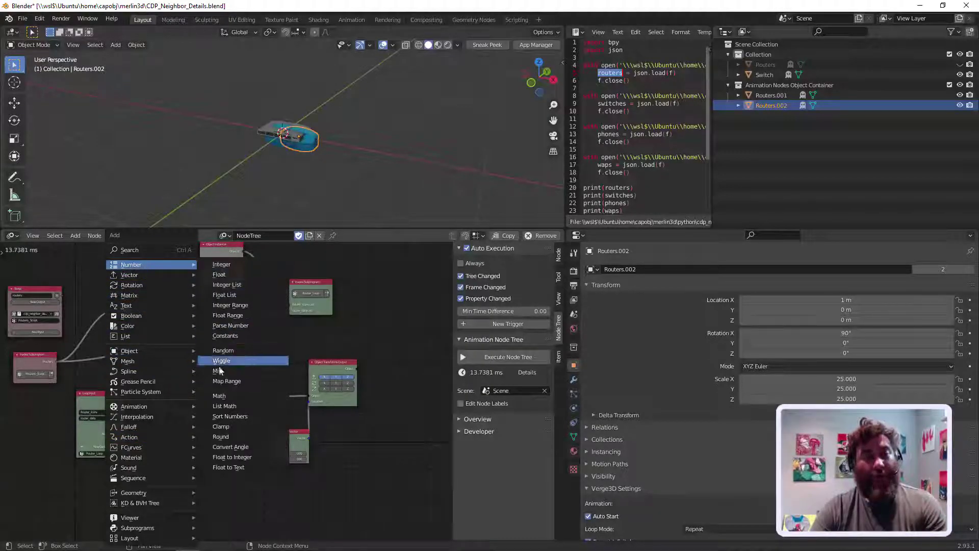
left_click(220, 396)
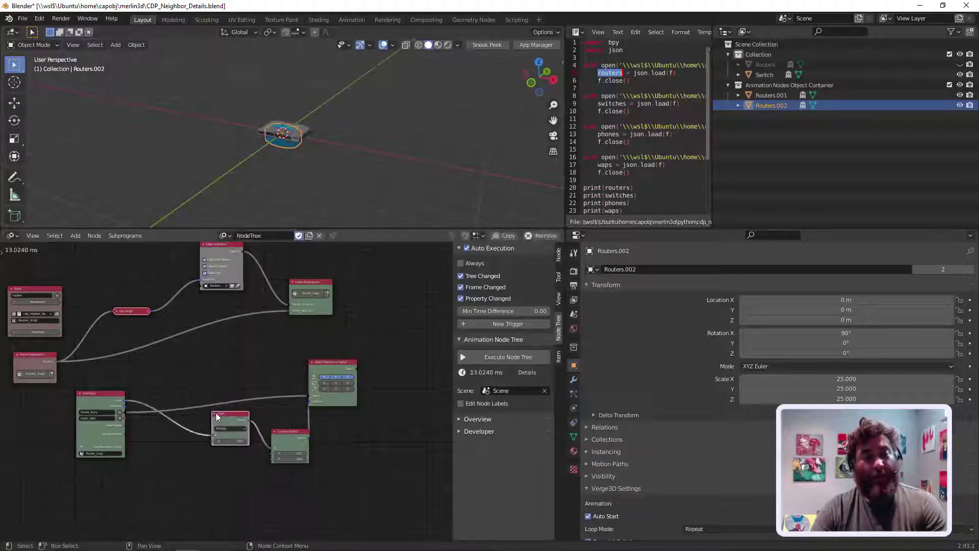
left_click(200, 436)
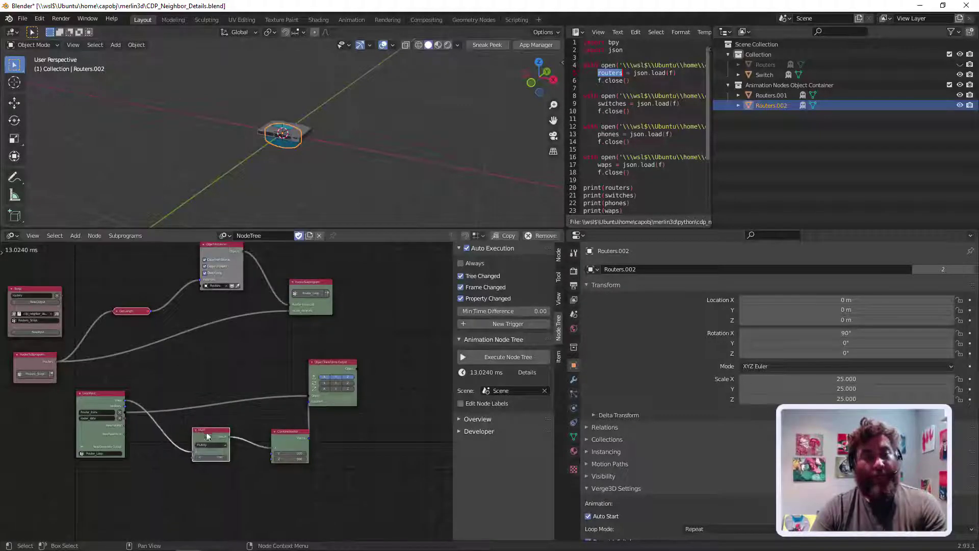
- Space the routers along X by trying 3 and 10 as the Math node's multiplier, and settle on 5
left_click(216, 458)
type("3")
key("Return")
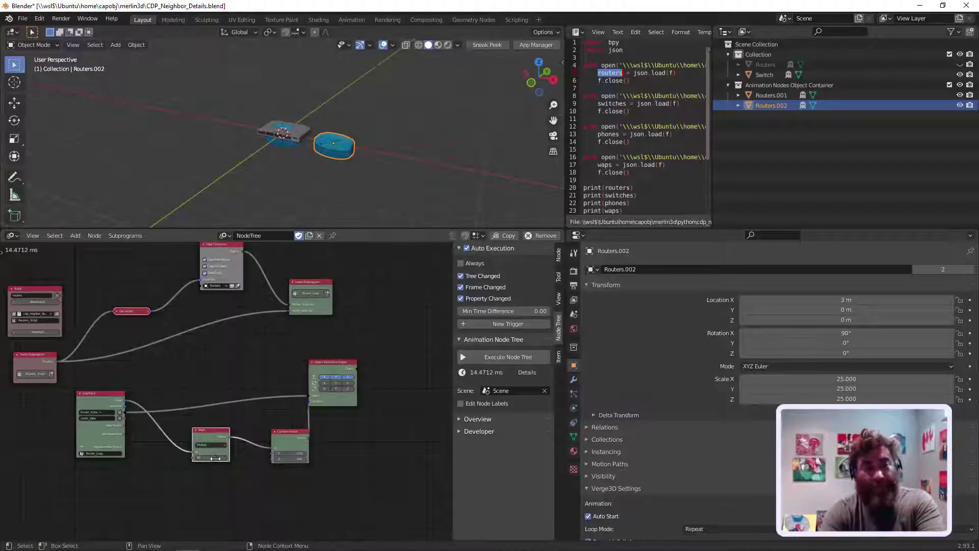
key("Return")
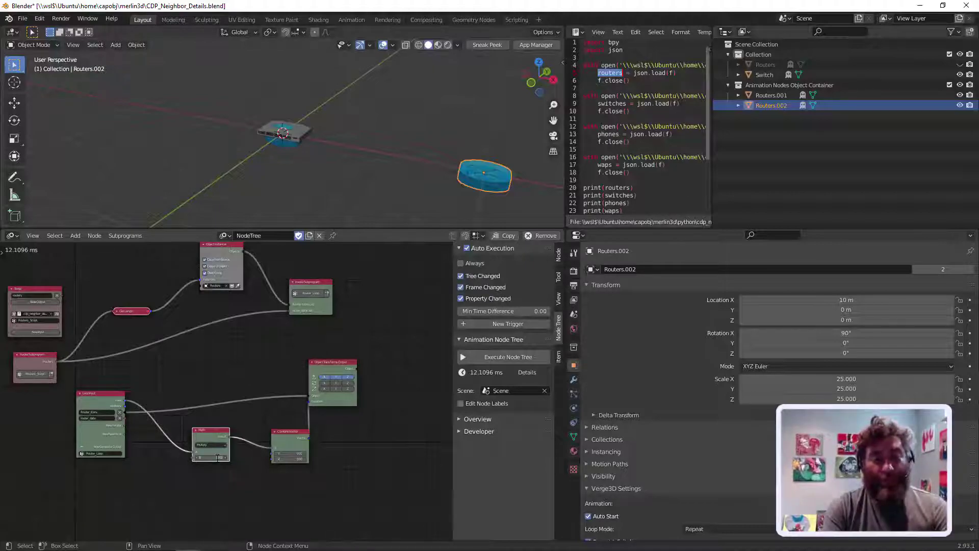
left_click_drag(218, 458, 200, 457)
middle_click_drag(303, 145, 336, 162)
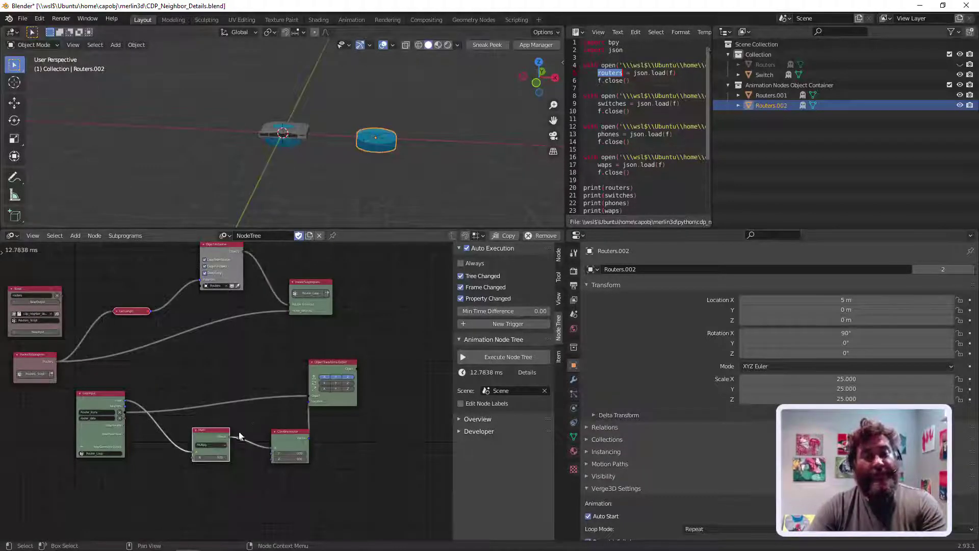
- Reposition the Multiply and Combine Vector nodes below the Object Transforms Output node
left_click_drag(212, 437, 218, 423)
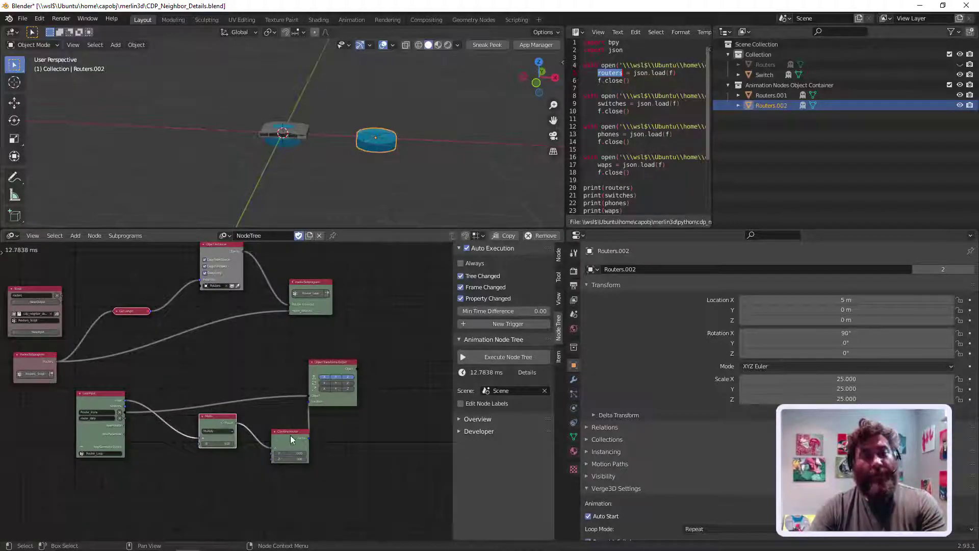
left_click_drag(289, 436, 310, 442)
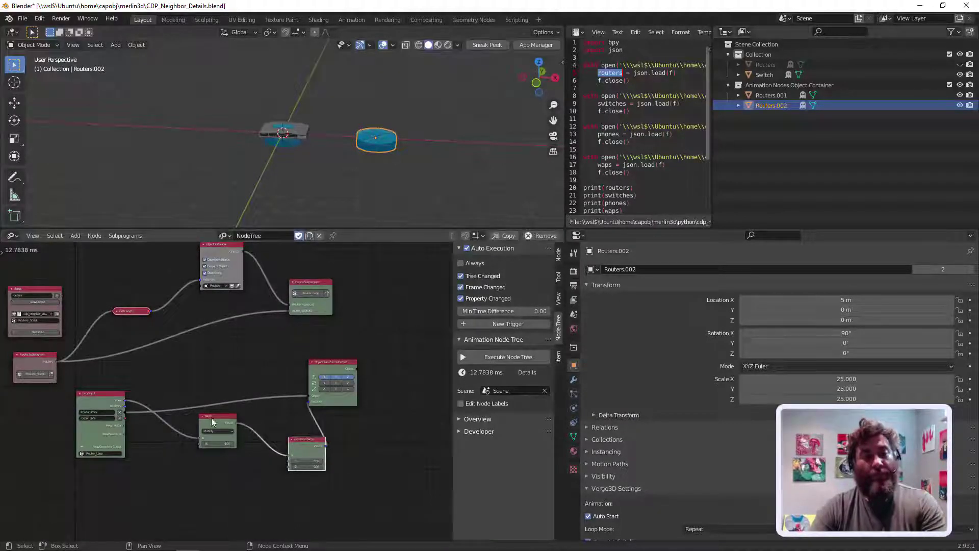
left_click_drag(212, 418, 220, 427)
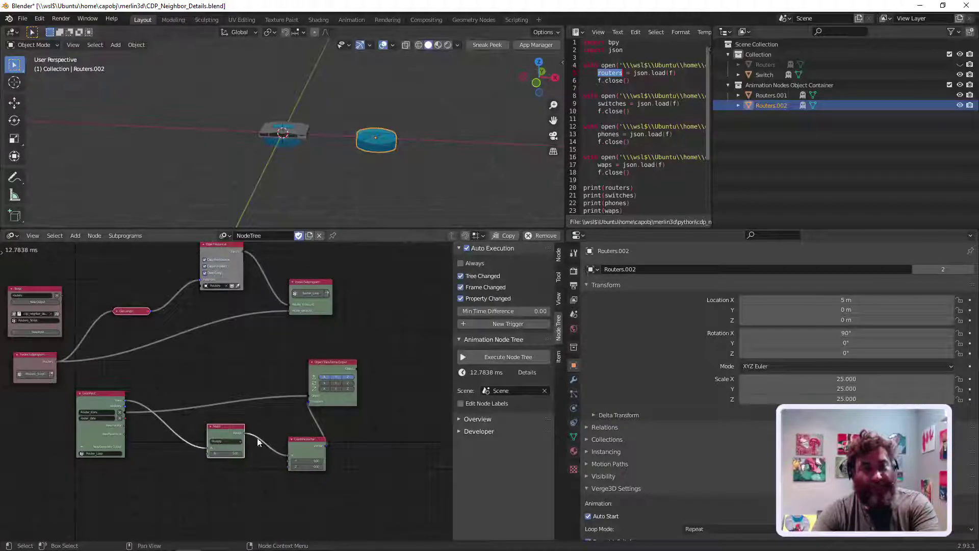
- Try a different operation on the Math node, and return it to Multiply with a value of 5
left_click(228, 442)
left_click(222, 465)
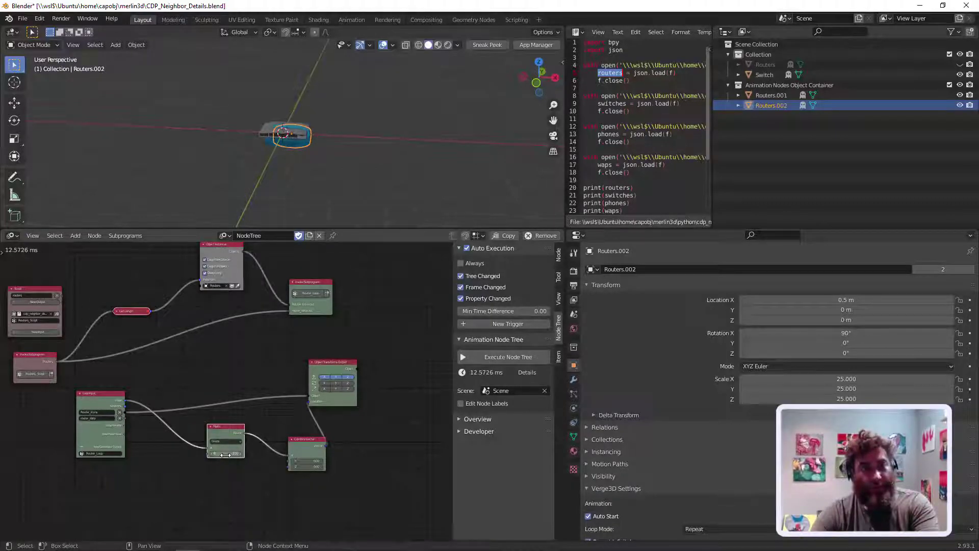
left_click(226, 442)
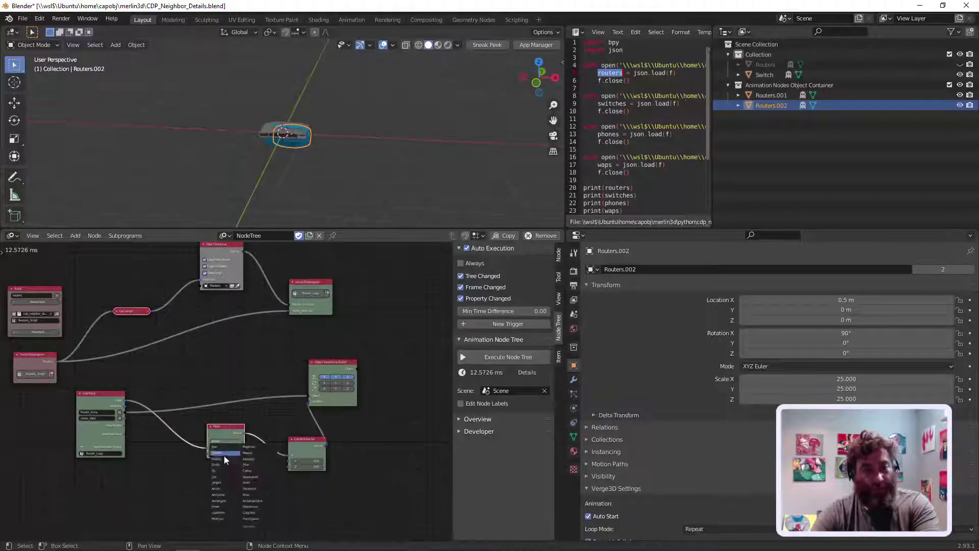
left_click(222, 458)
type("5")
key("Return")
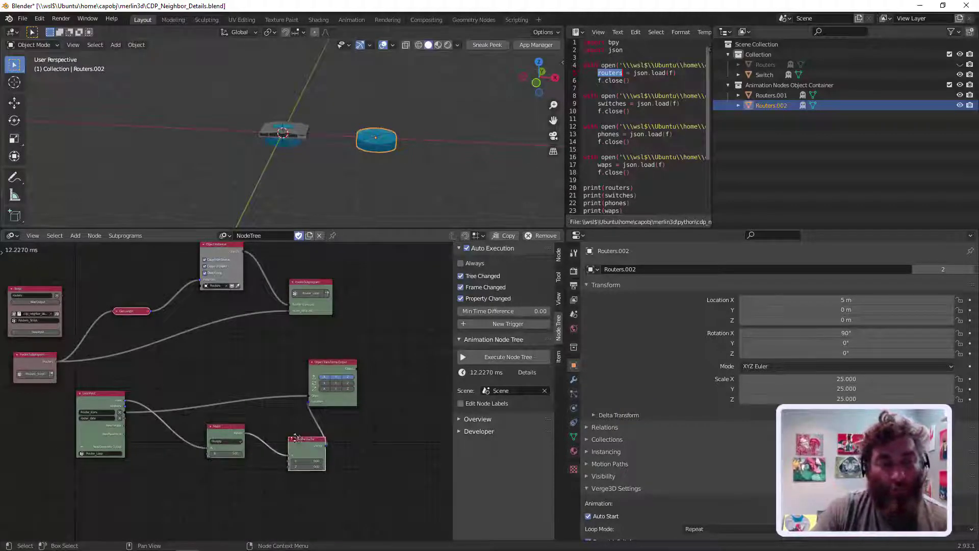
- Raise the routers above the switch by setting the Combine Vector's Z to 5, and check their placement in the viewport
left_click_drag(301, 445, 292, 443)
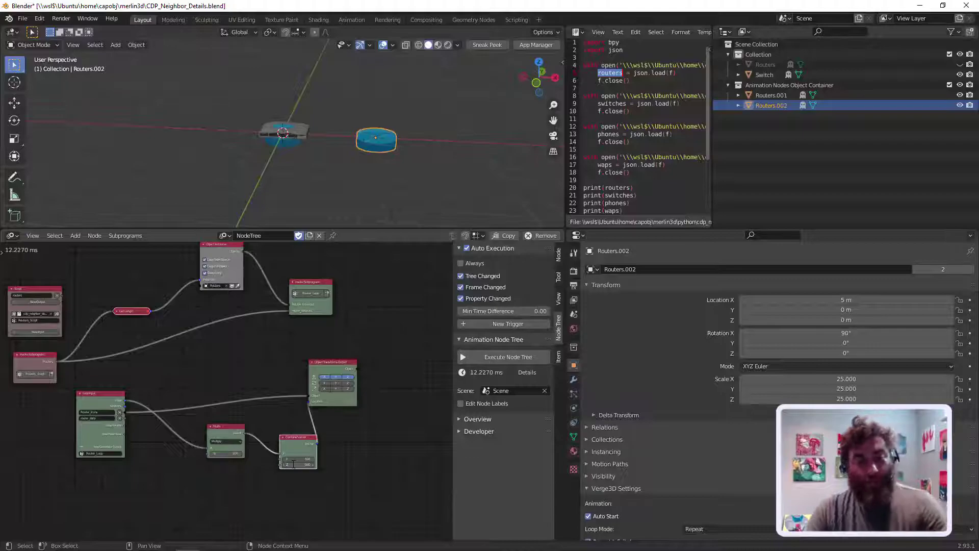
left_click(293, 465)
type("5")
key("Return")
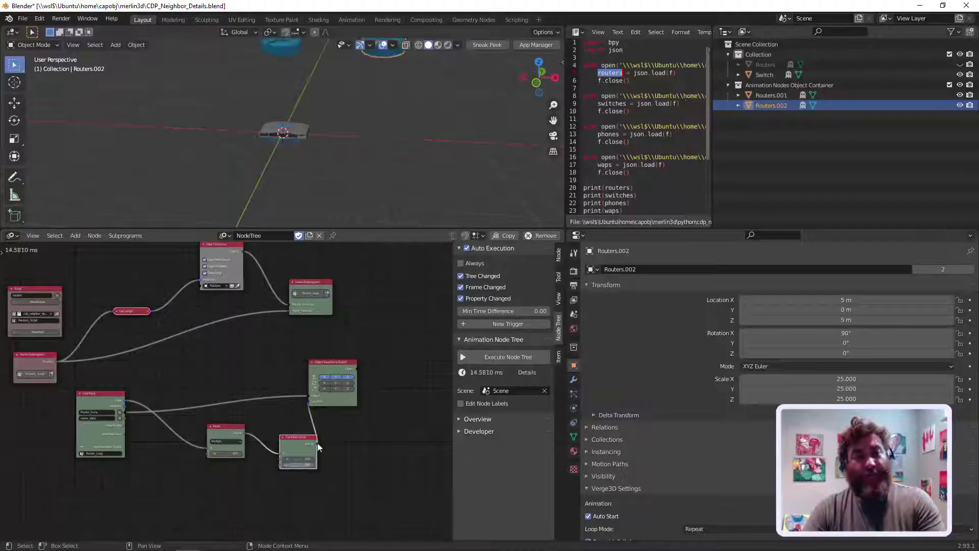
mouse_move(365, 144)
middle_mouse_down()
mouse_move(356, 123)
mouse_move(366, 122)
mouse_move(345, 152)
mouse_move(352, 144)
middle_mouse_up()
middle_click_drag(554, 123, 310, 130)
scroll(245, 346, "up", 1)
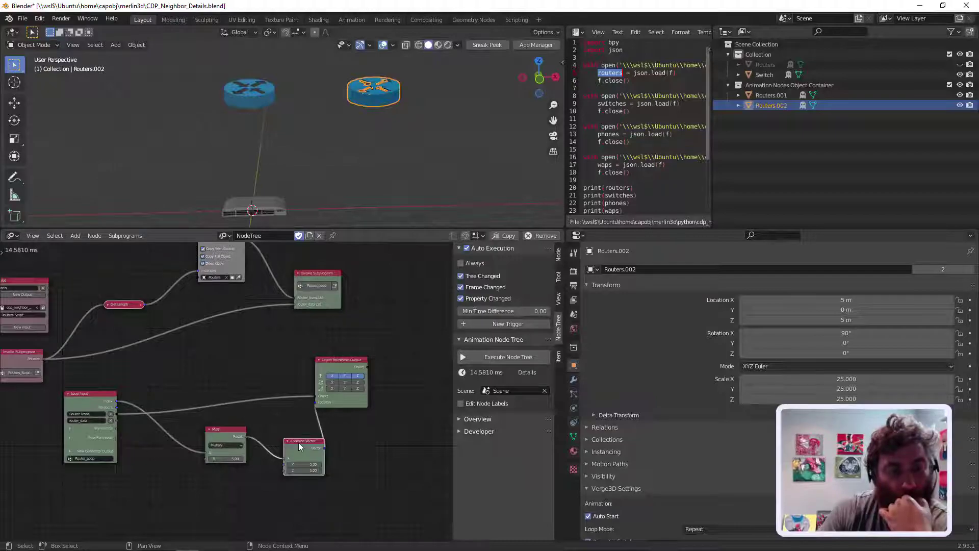
- Spread the nodes apart, insert a duplicate of the Multiply node before the Combine Vector, and set the copy to Subtract
left_click_drag(226, 433, 194, 461)
left_click_drag(299, 447, 367, 455)
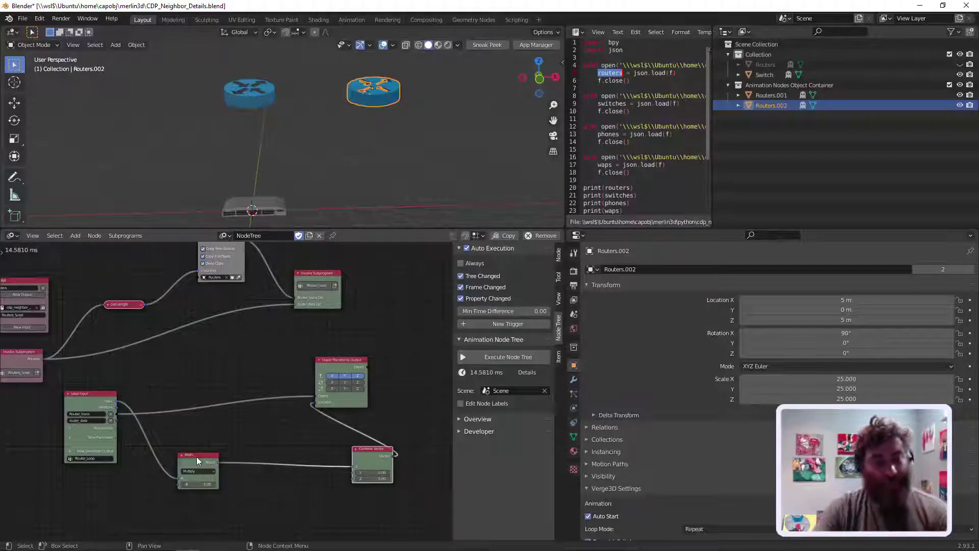
key("shift+d")
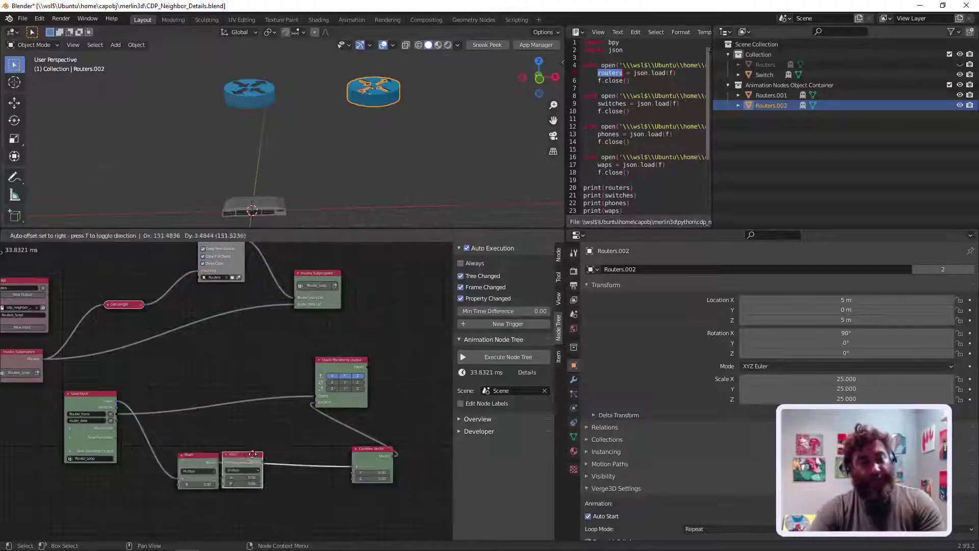
left_click(286, 454)
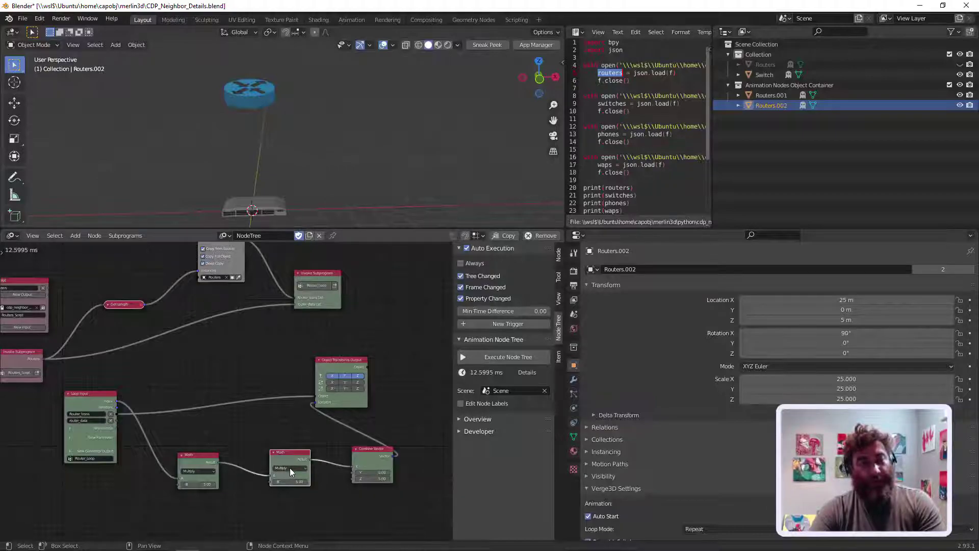
left_click(290, 467)
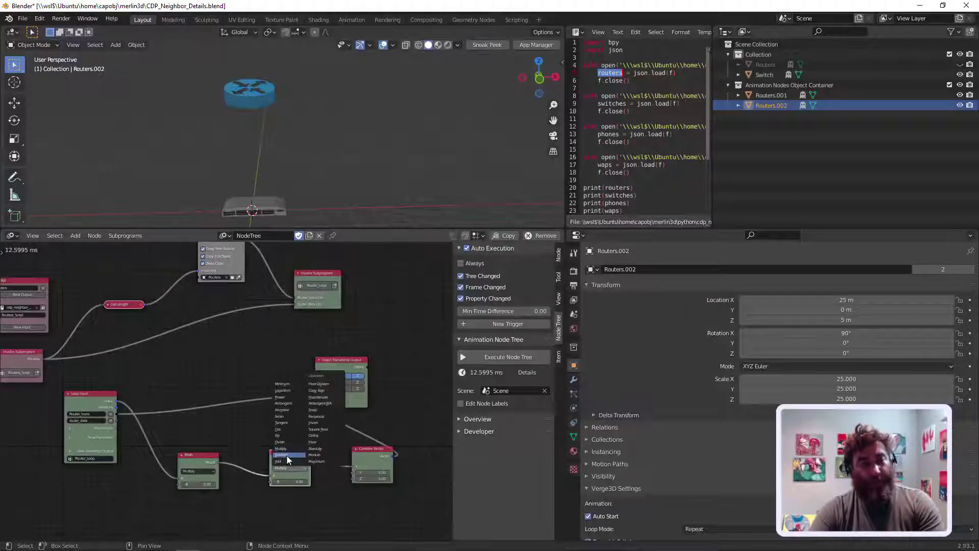
left_click(287, 455)
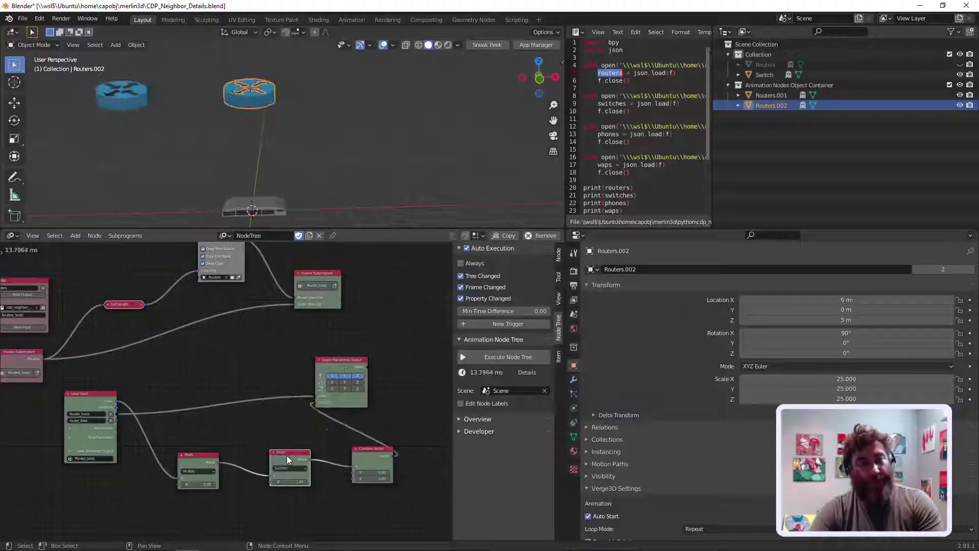
- Centre the routers over the switch by setting the Subtract node's value to 2.5, and move the Multiply node slightly lower
left_click(282, 481)
type("5")
key("Return")
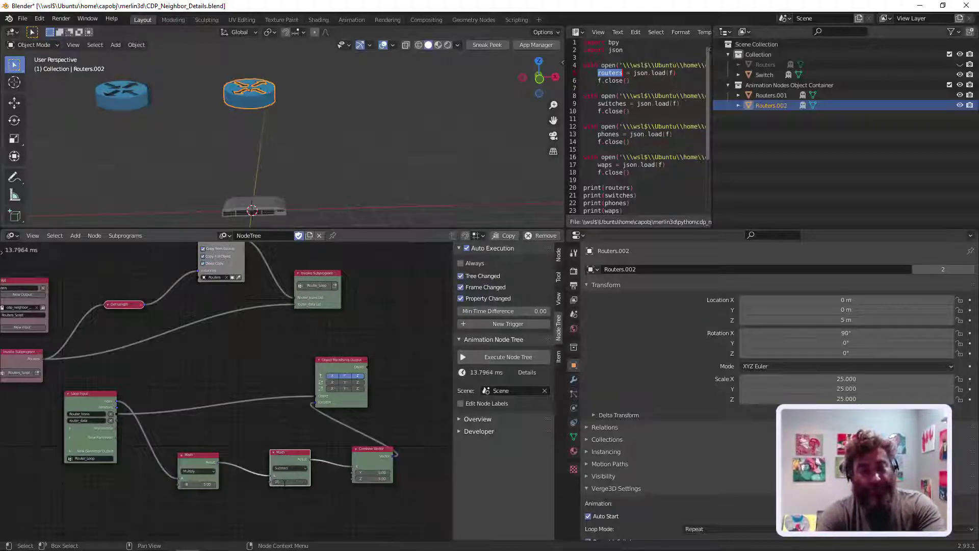
left_click_drag(284, 483, 283, 484)
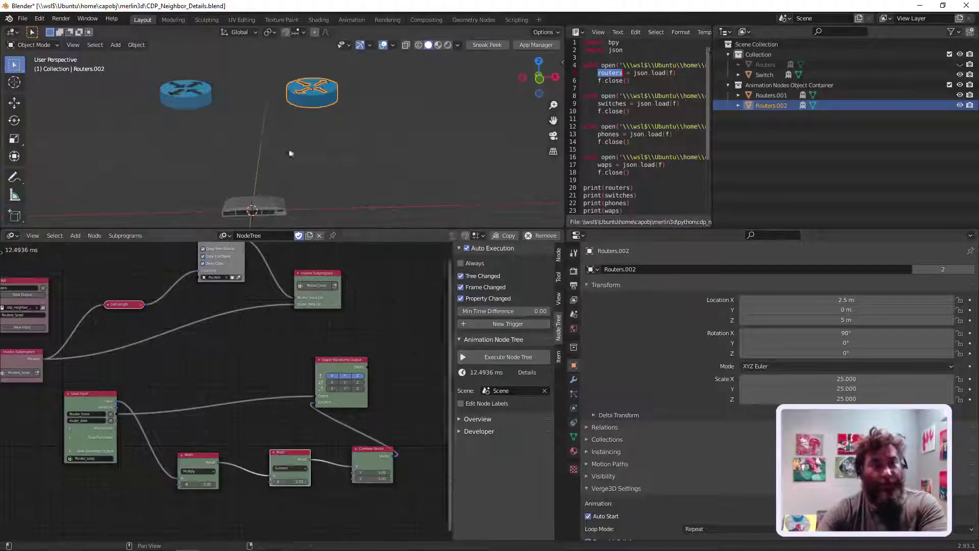
mouse_move(261, 130)
middle_mouse_down()
mouse_move(268, 126)
mouse_move(254, 127)
middle_mouse_up()
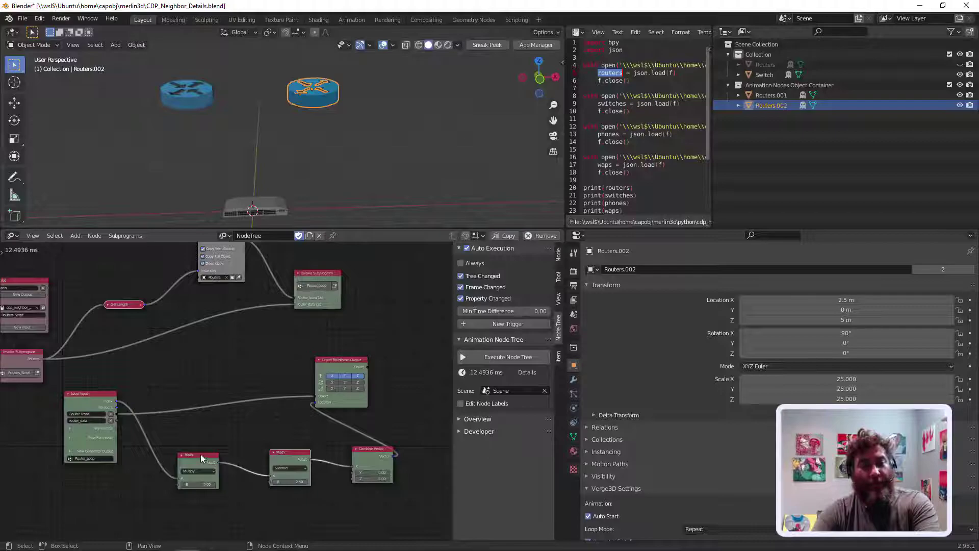
left_click_drag(201, 454, 203, 472)
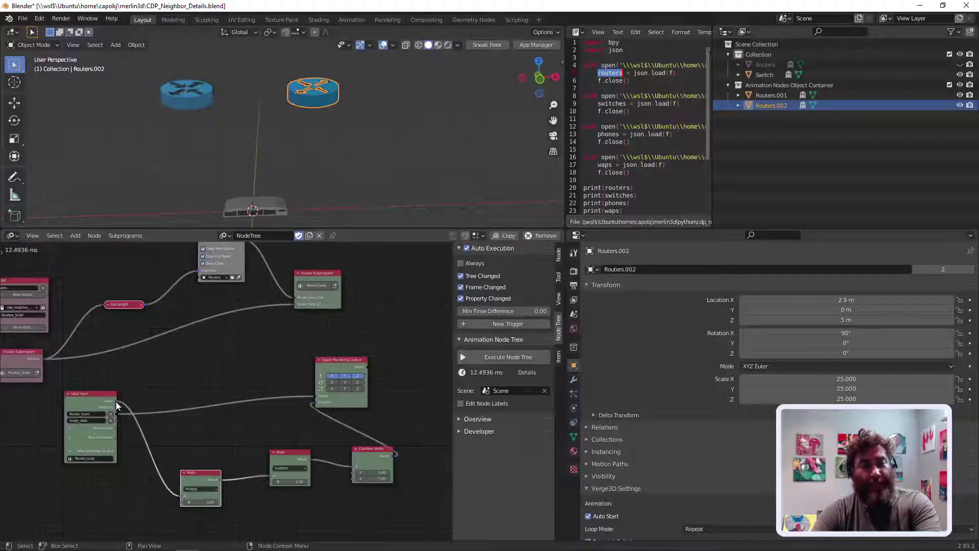
- Check the two routers' placement above the switch from another angle, and bring the whole node tree into view
left_click_drag(117, 402, 272, 477)
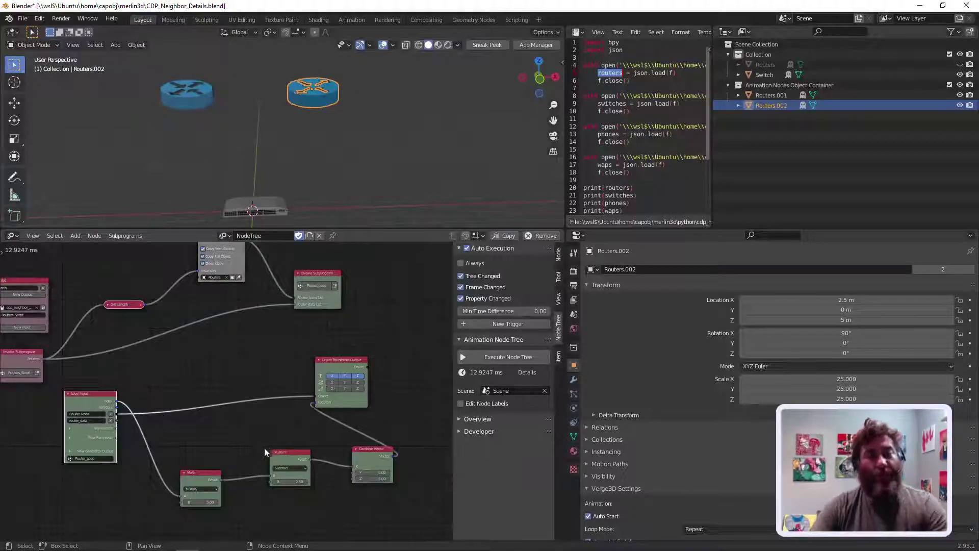
middle_click_drag(324, 149, 278, 125)
left_click(322, 150)
left_click_drag(554, 120, 575, 108)
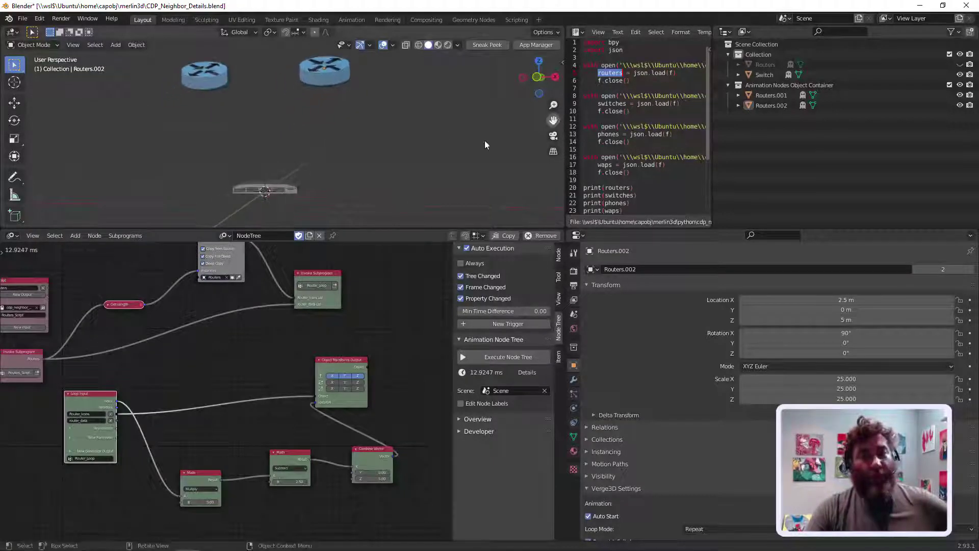
scroll(378, 142, "down", 3)
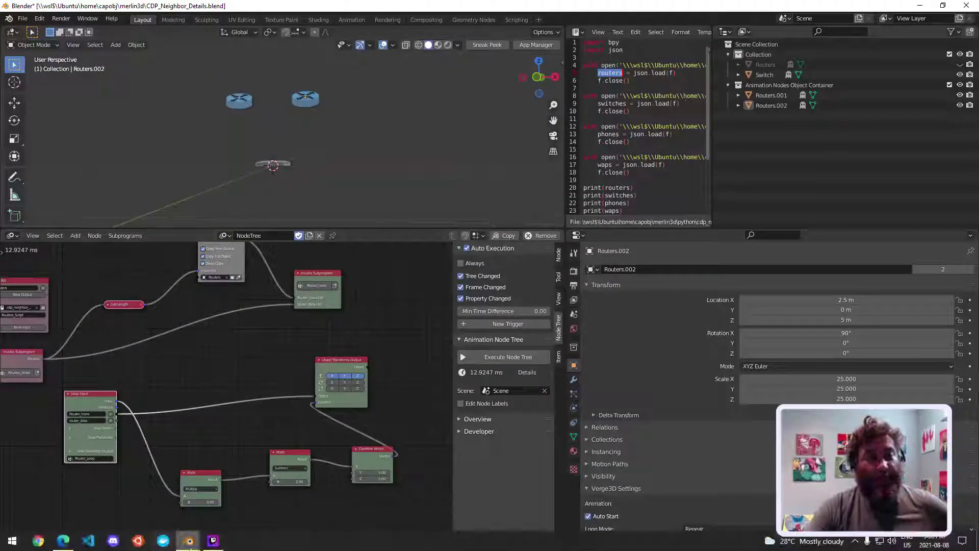
mouse_move(215, 548)
scroll(351, 284, "down", 4)
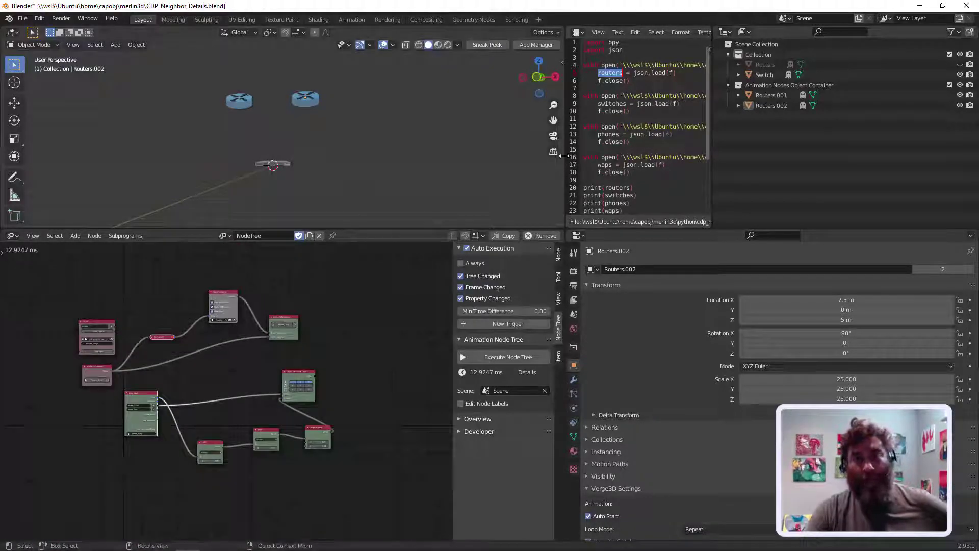
- Widen the script's text editor to show more of the JSON file paths, and bring up Blender's system console
left_click_drag(567, 161, 457, 161)
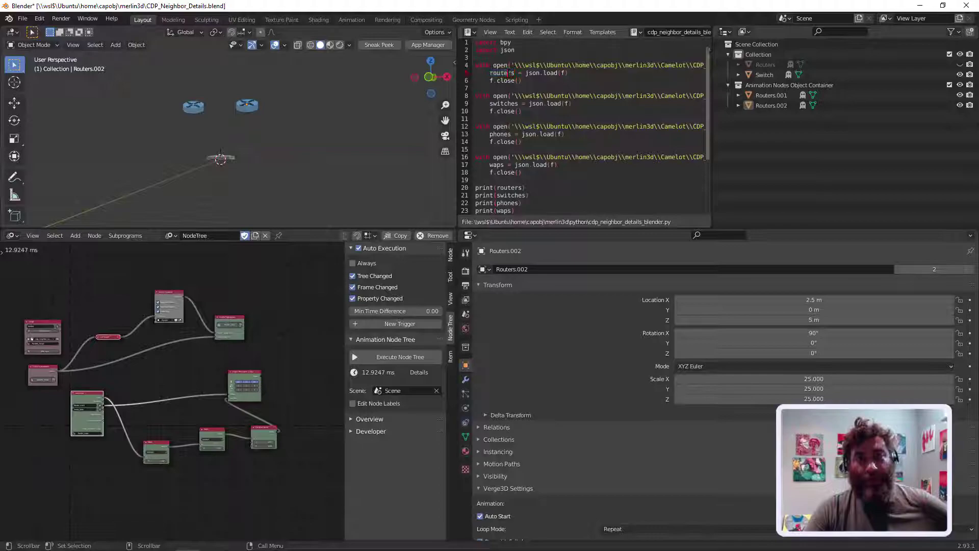
mouse_move(186, 545)
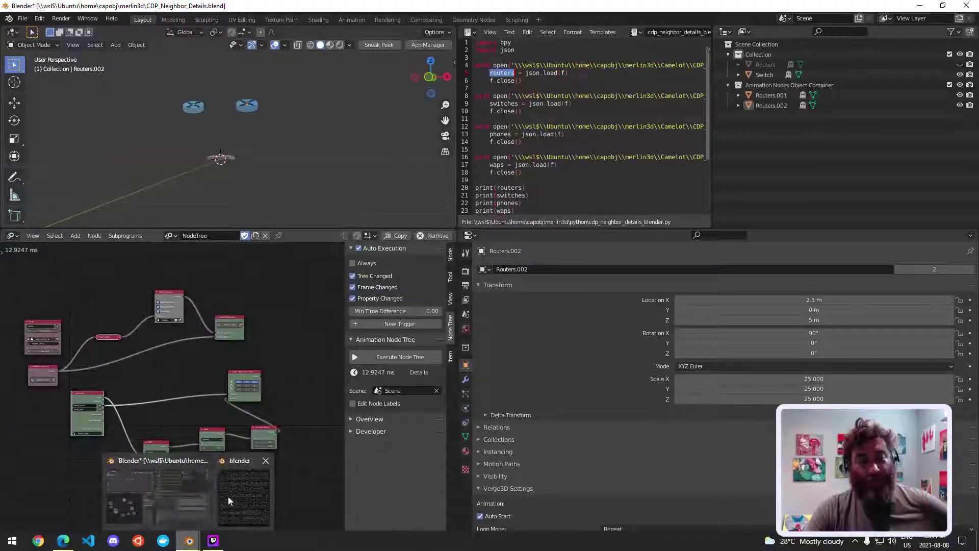
left_click(228, 496)
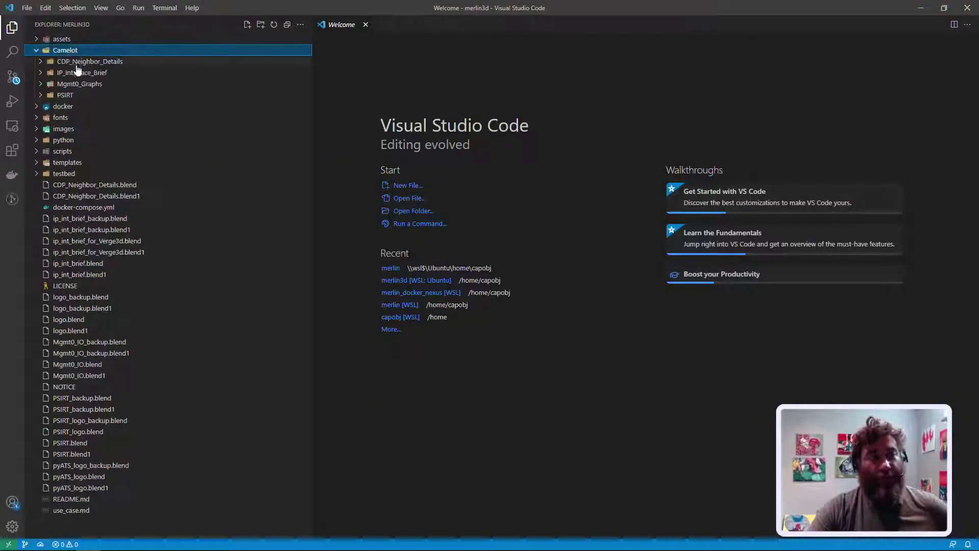
- In Visual Studio Code, view CDP_Phones.json and CDP_Routers.json in the CDP_Neighbor_Details folder, and return to Blender
left_click(80, 61)
left_click(92, 75)
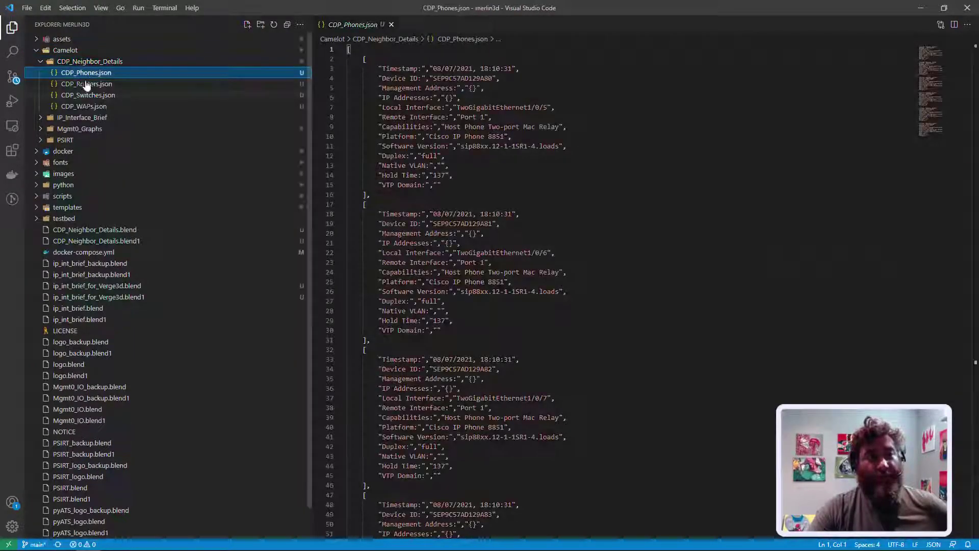
left_click(87, 84)
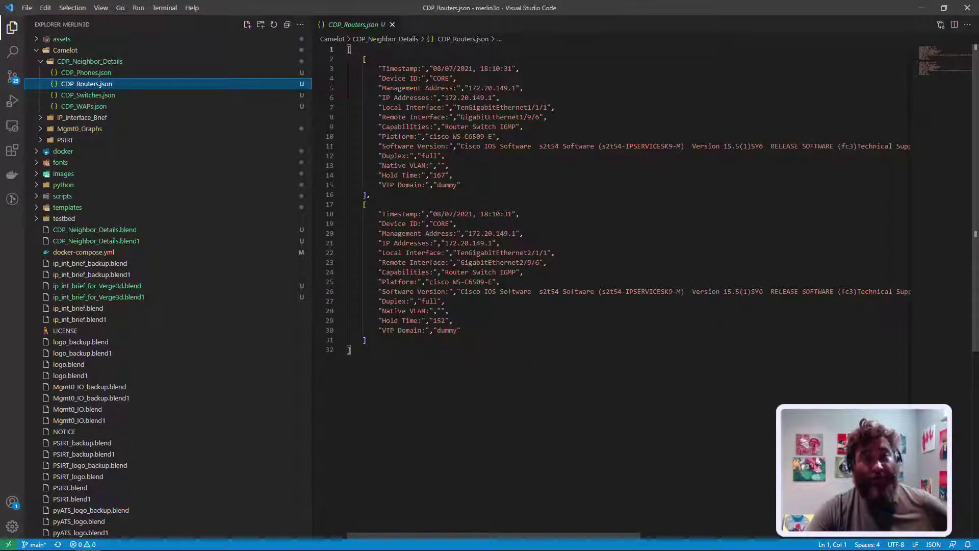
left_click(921, 8)
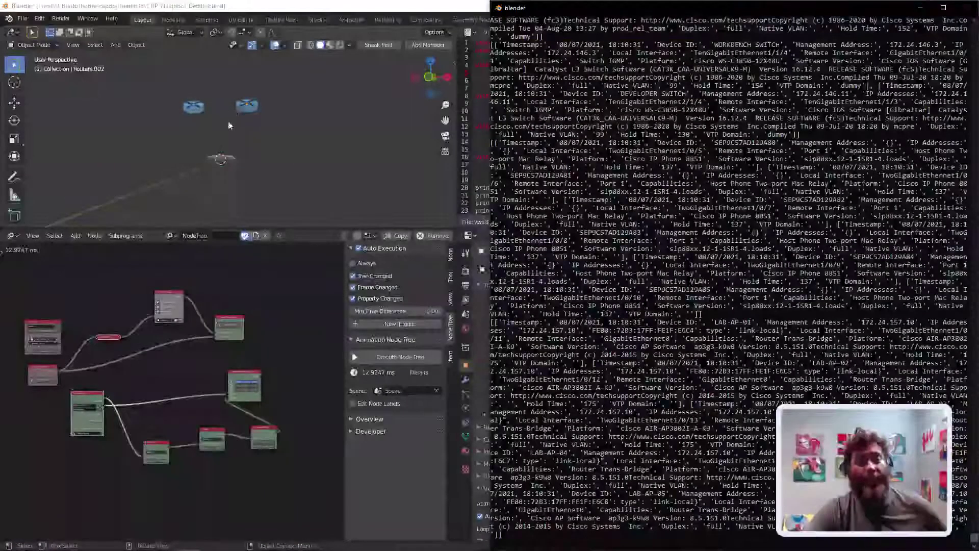
- Examine the Script node and the Invoke Subprogram node that pass the routers list into the node tree
scroll(185, 313, "up", 10)
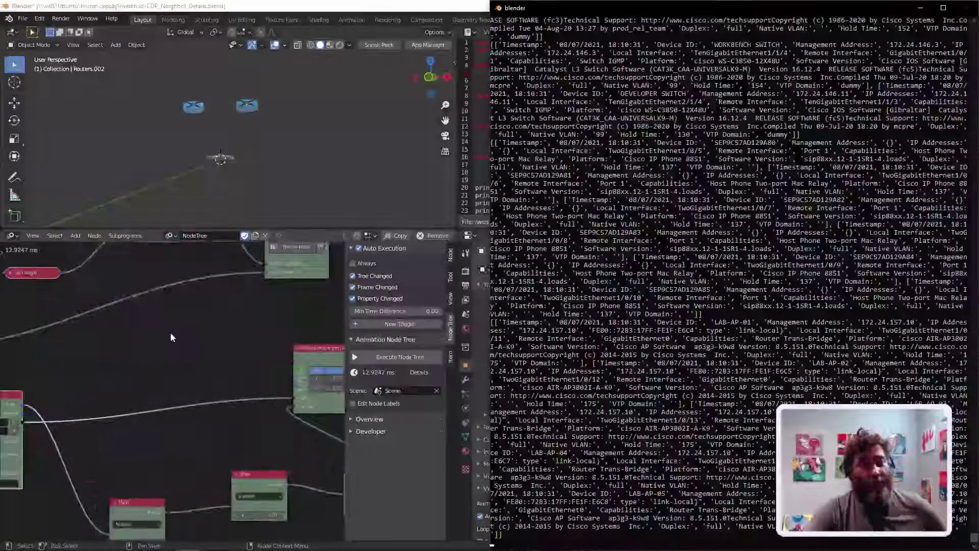
middle_click_drag(170, 332, 182, 441)
left_click_drag(172, 284, 172, 271)
middle_click_drag(143, 295, 210, 266)
middle_click_drag(77, 371, 169, 316)
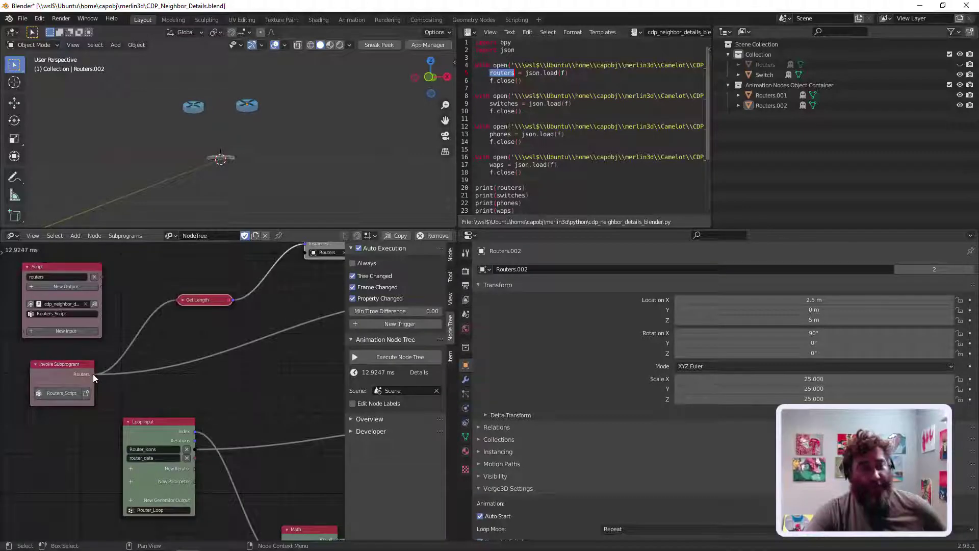
middle_click_drag(49, 278, 144, 286)
left_click_drag(152, 275, 156, 264)
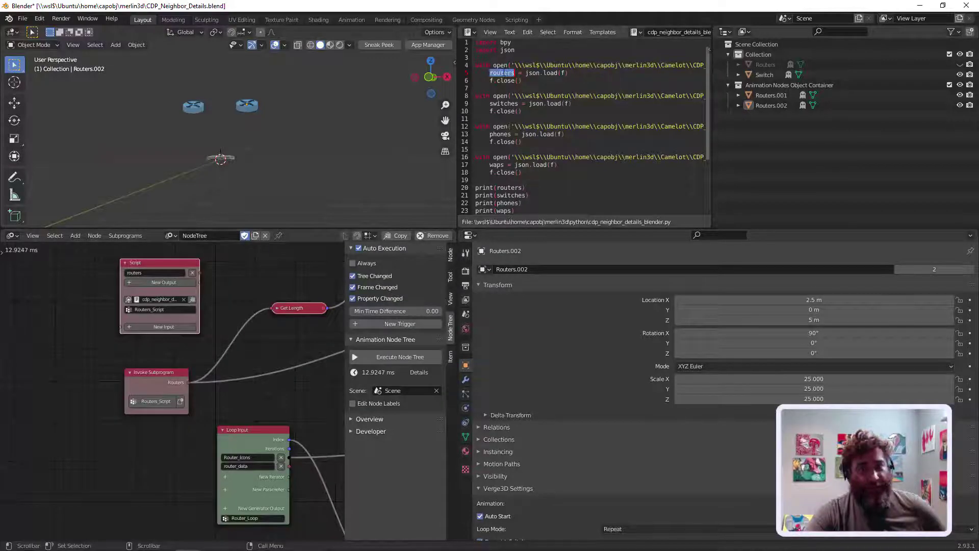
- Examine the Loop Input's router_data parameter and its connections through the Math nodes to the transforms output
scroll(262, 332, "down", 4)
middle_click_drag(286, 395, 203, 325)
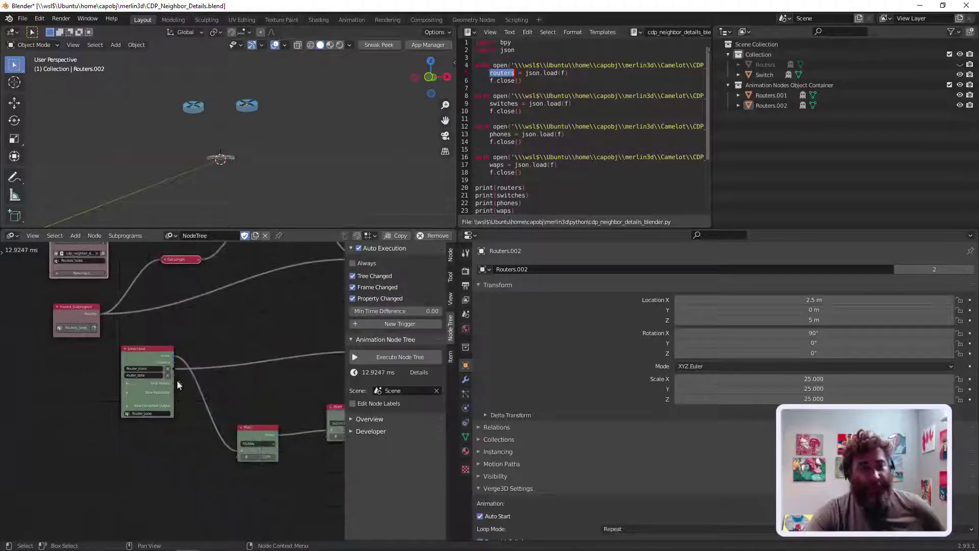
scroll(178, 385, "up", 3)
middle_click_drag(222, 388, 136, 356)
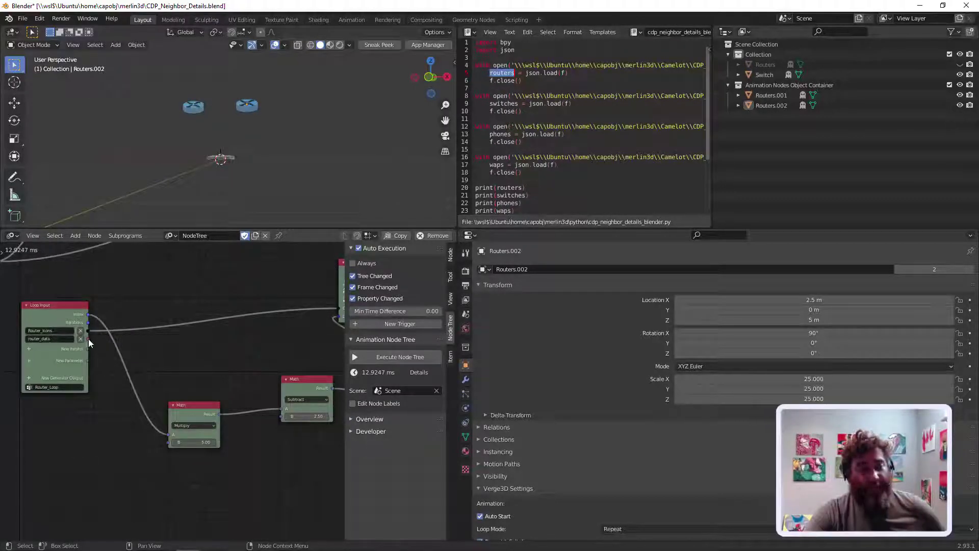
left_click_drag(93, 341, 108, 354)
scroll(228, 345, "down", 1)
scroll(228, 345, "down", 1)
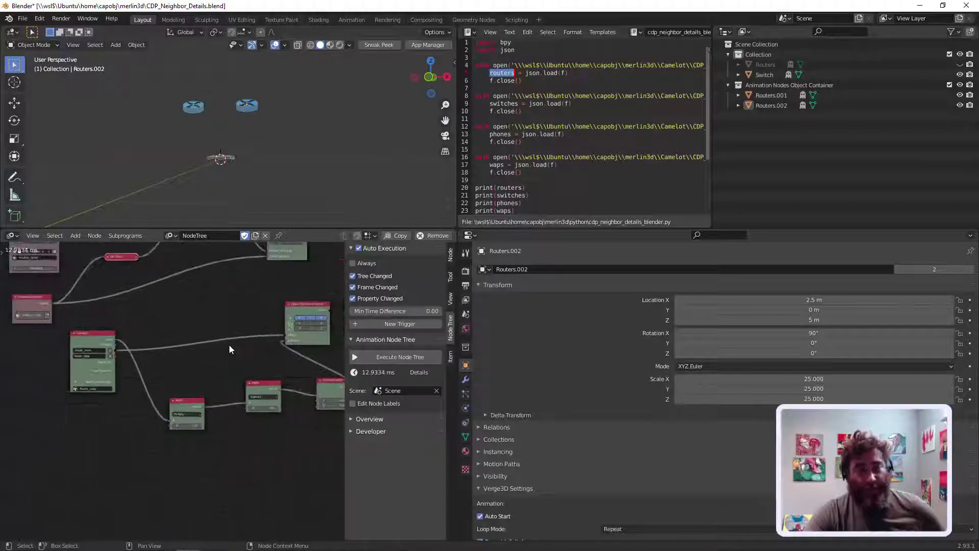
scroll(221, 360, "down", 2)
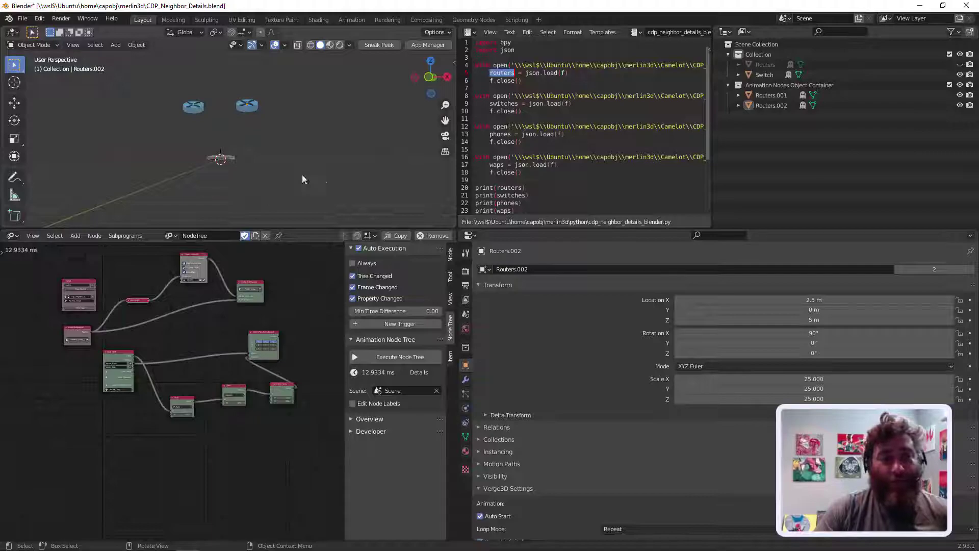
- Inspect the two router models up close in the viewport, and view them together with the switch below
scroll(214, 153, "up", 6)
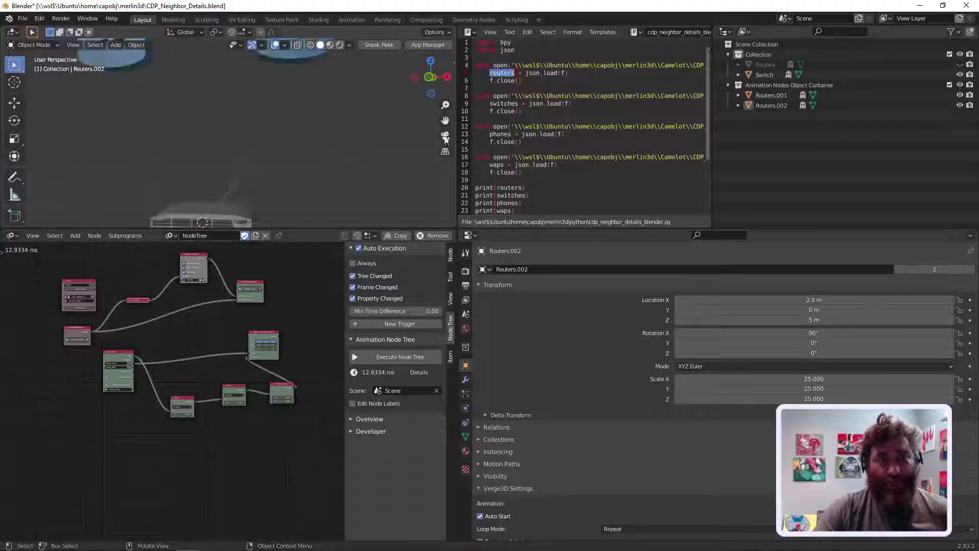
left_click_drag(445, 121, 507, 214)
middle_click_drag(255, 106, 264, 95)
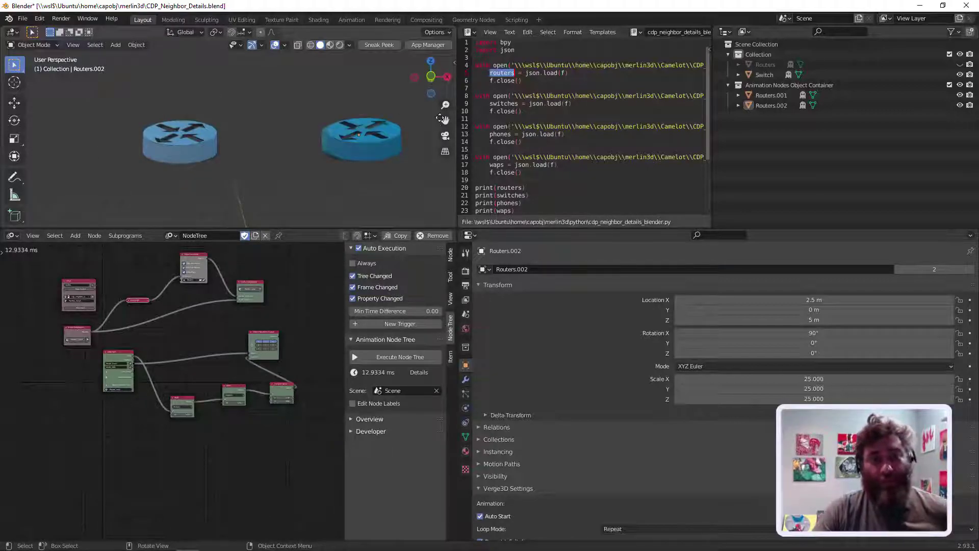
scroll(444, 121, "down", 4)
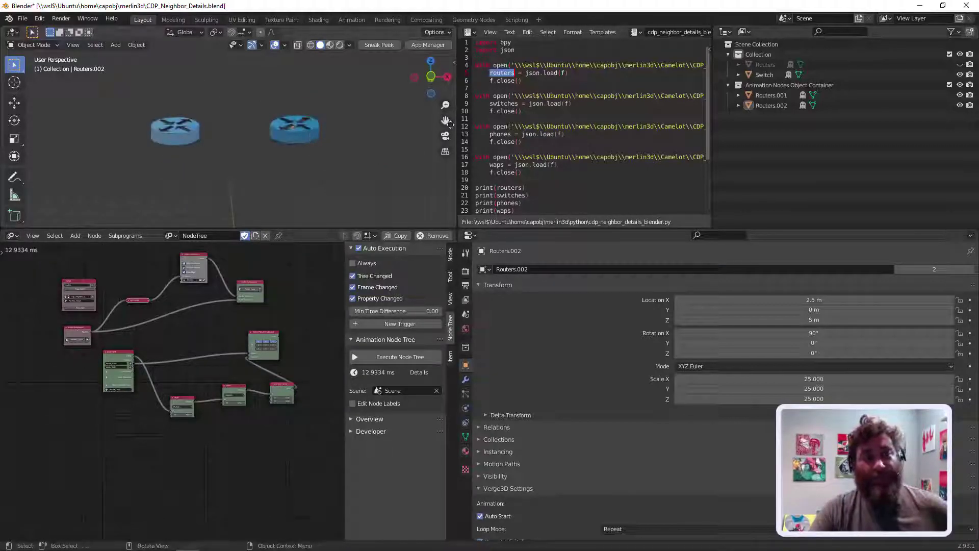
left_click_drag(450, 124, 445, 94)
scroll(312, 142, "down", 1)
middle_click_drag(311, 143, 303, 151)
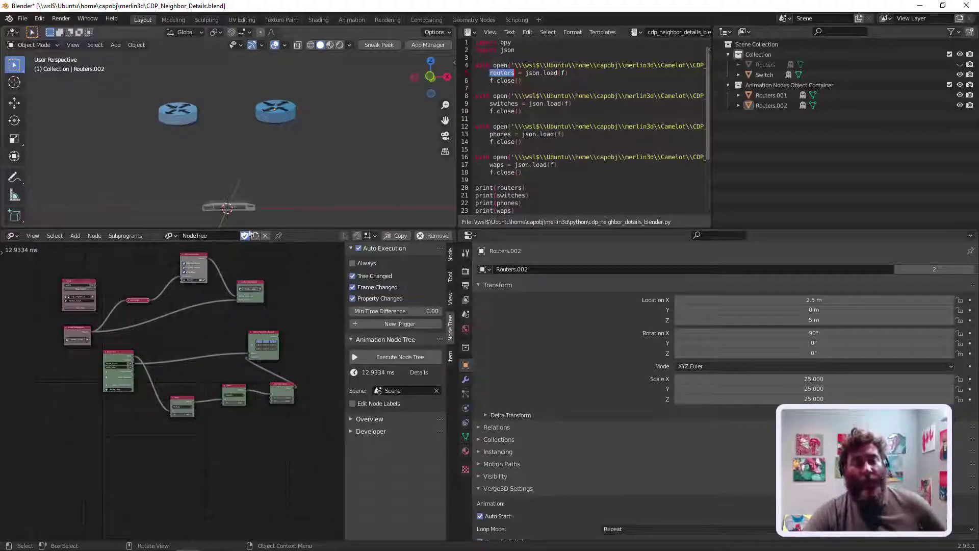